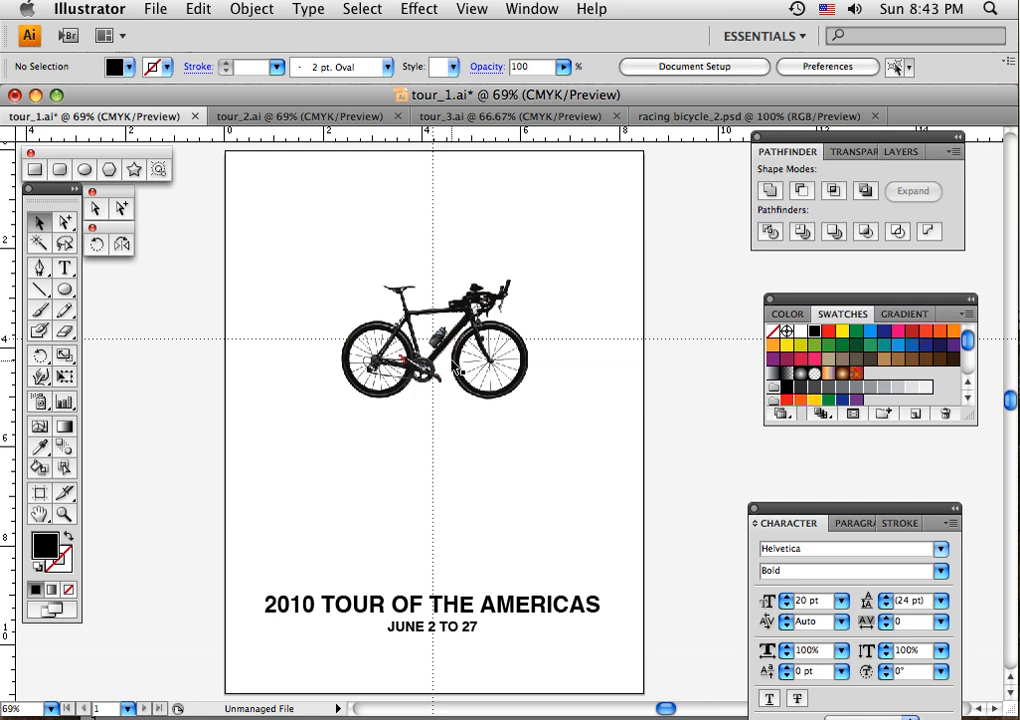
- Copy the bicycle image from racing bicycle_2.psd and paste it into tour_1.ai
click(519, 393)
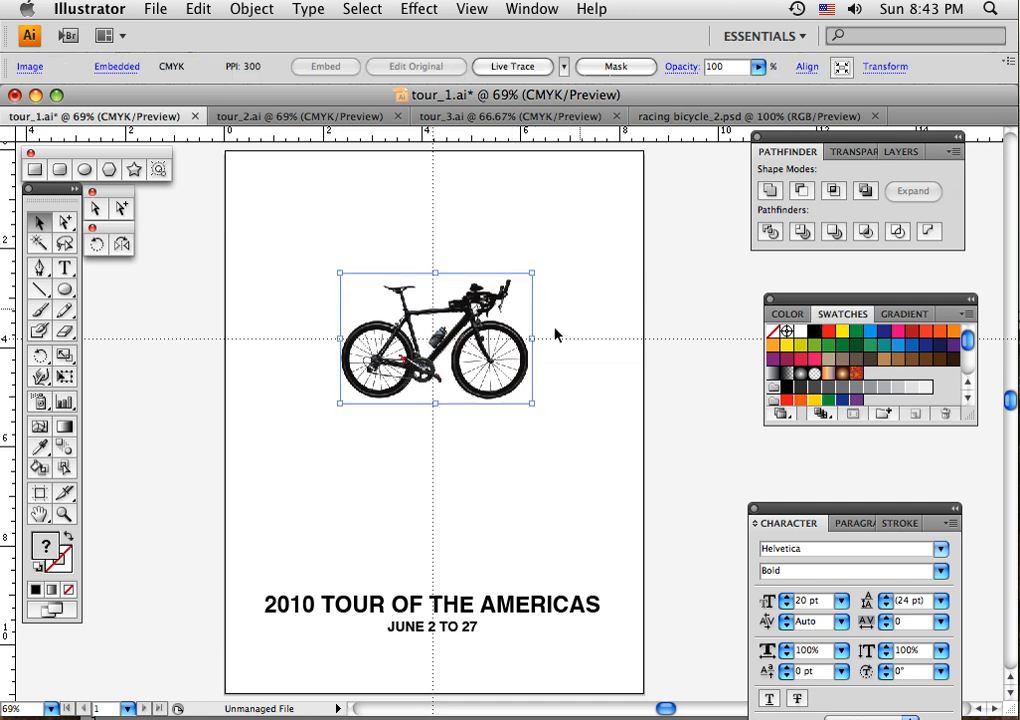
click(691, 117)
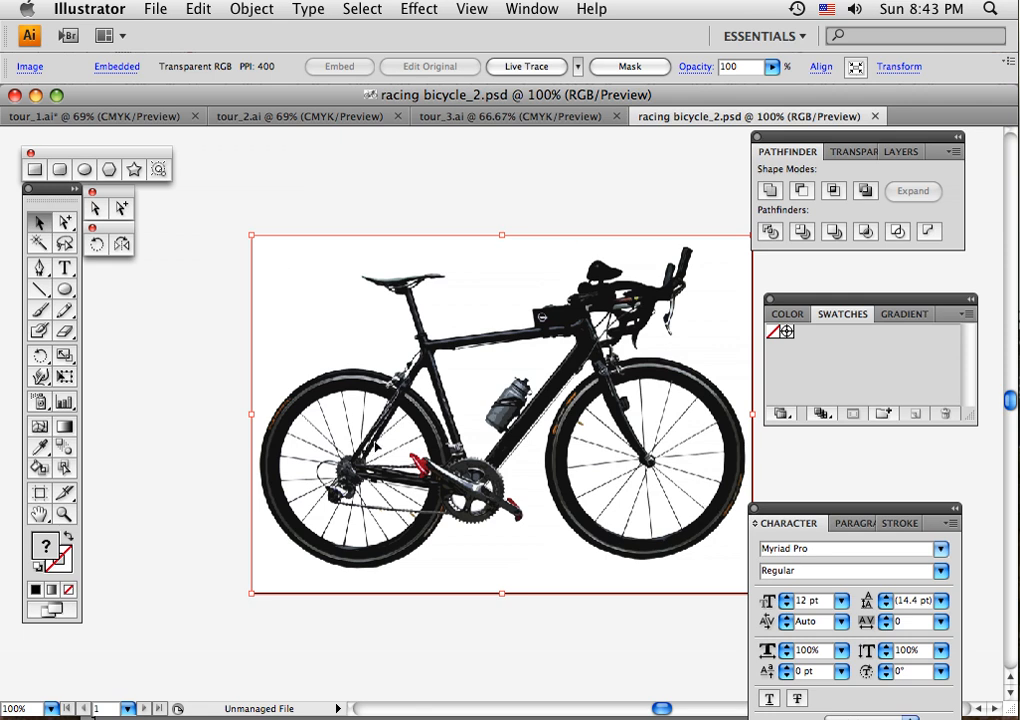
key(super+c)
click(88, 116)
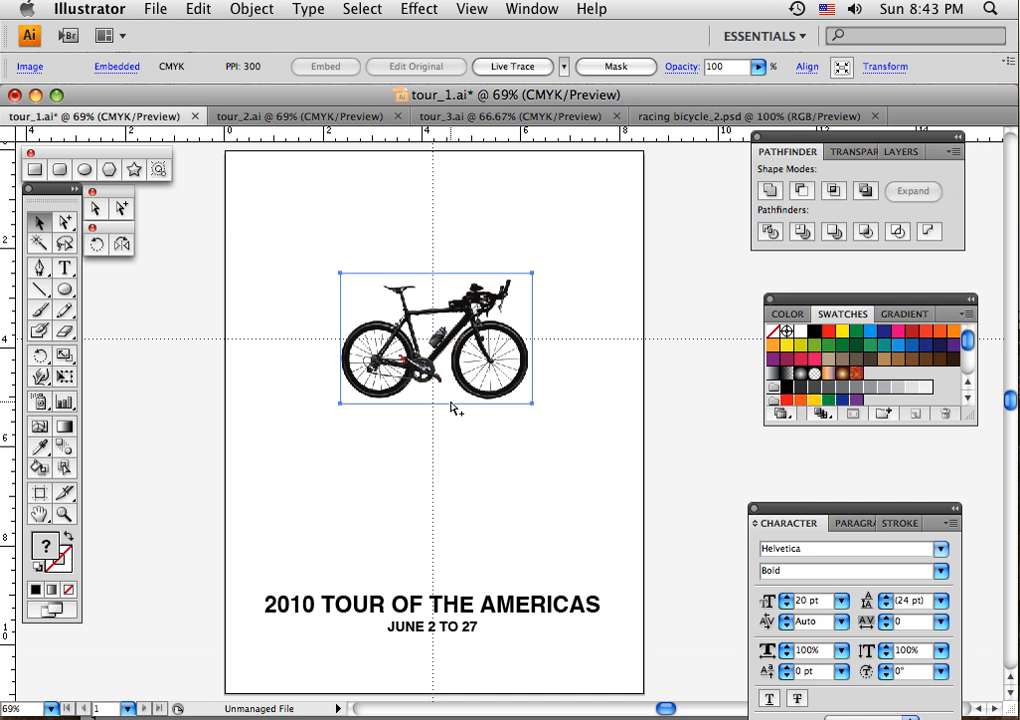
key(super+c)
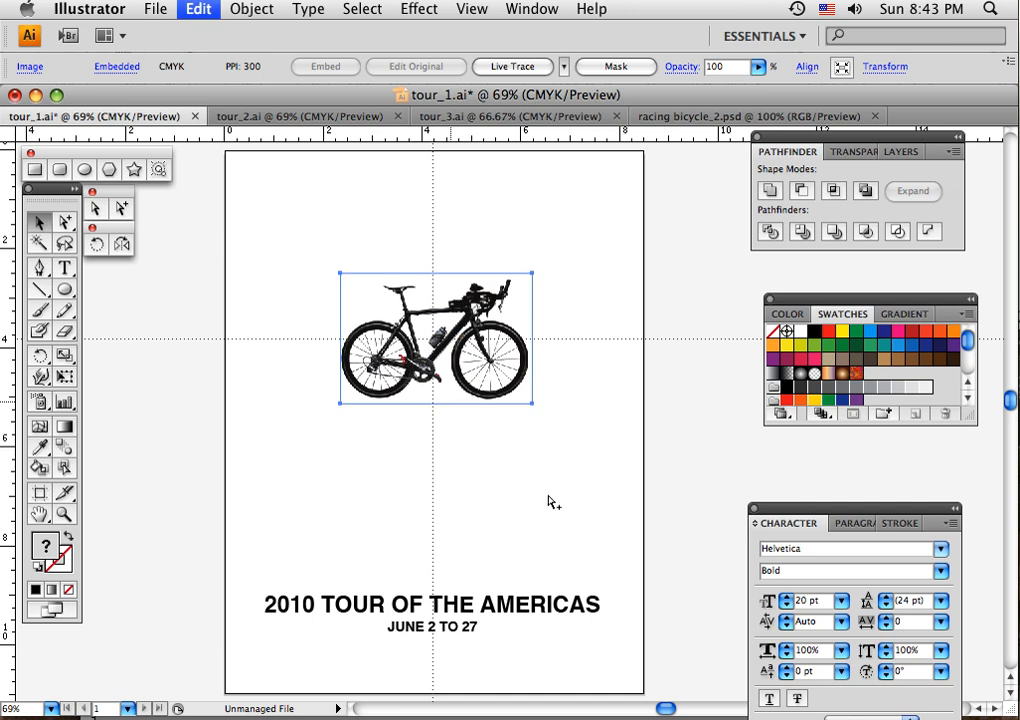
key(super+x)
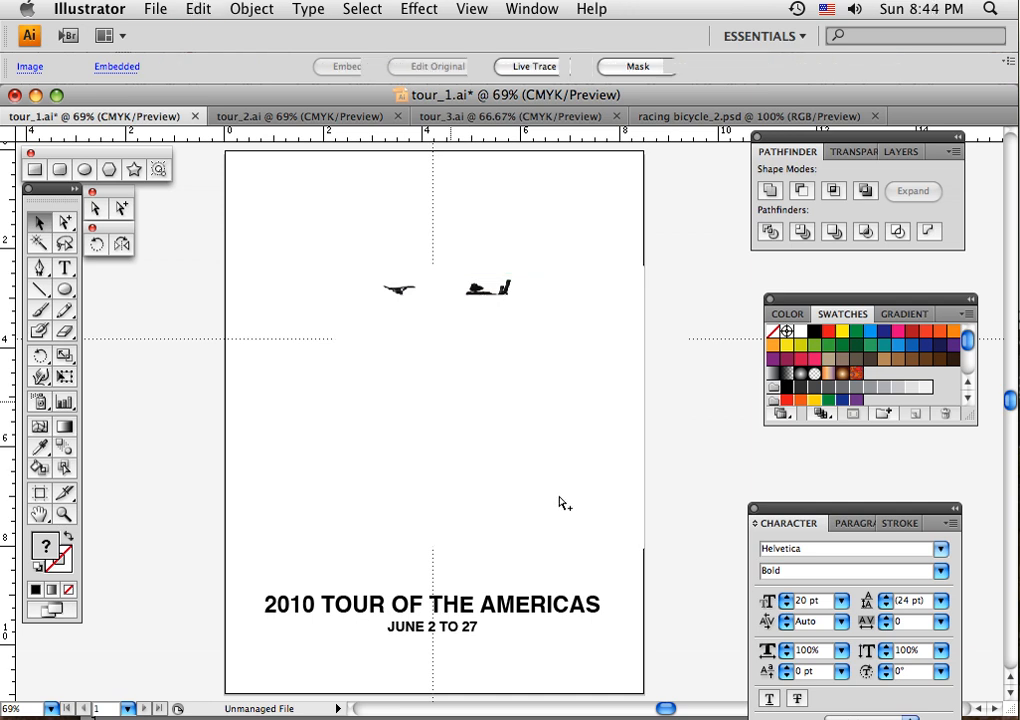
key(super+v)
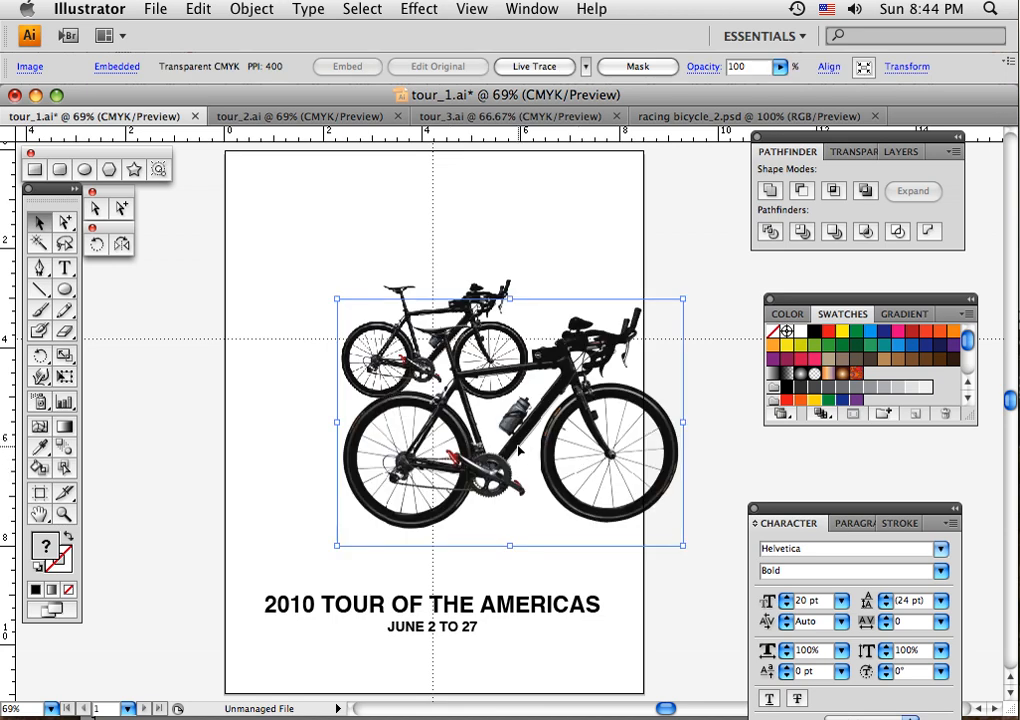
- Centre the large pasted bicycle on the vertical guide above the title, and delete that copy
drag(510, 451, 430, 401)
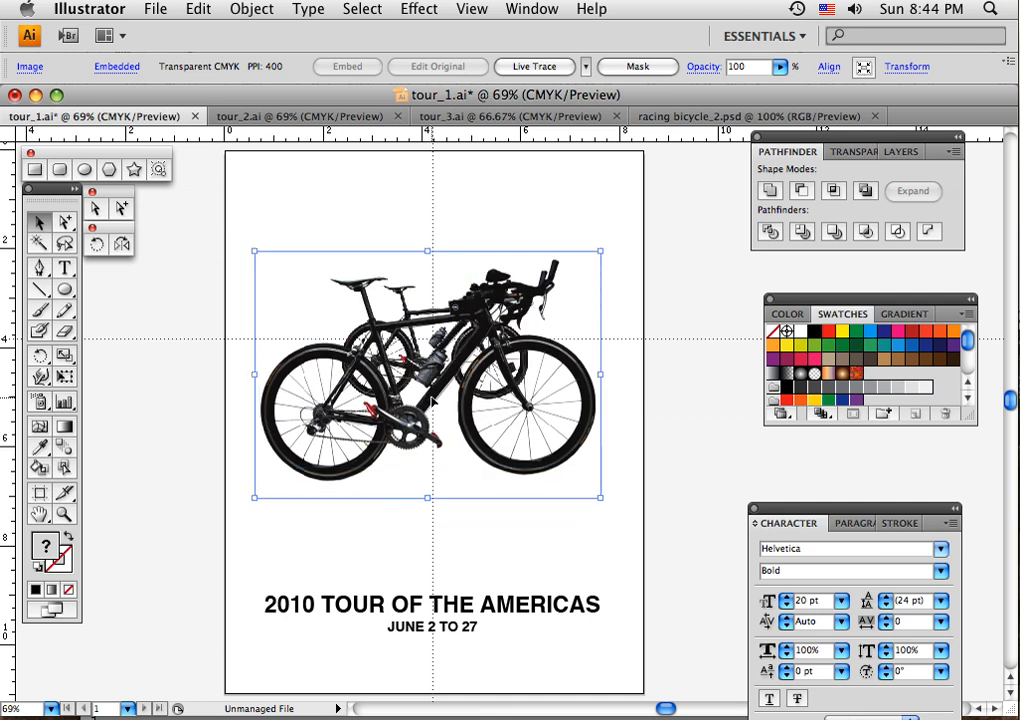
drag(432, 396, 436, 430)
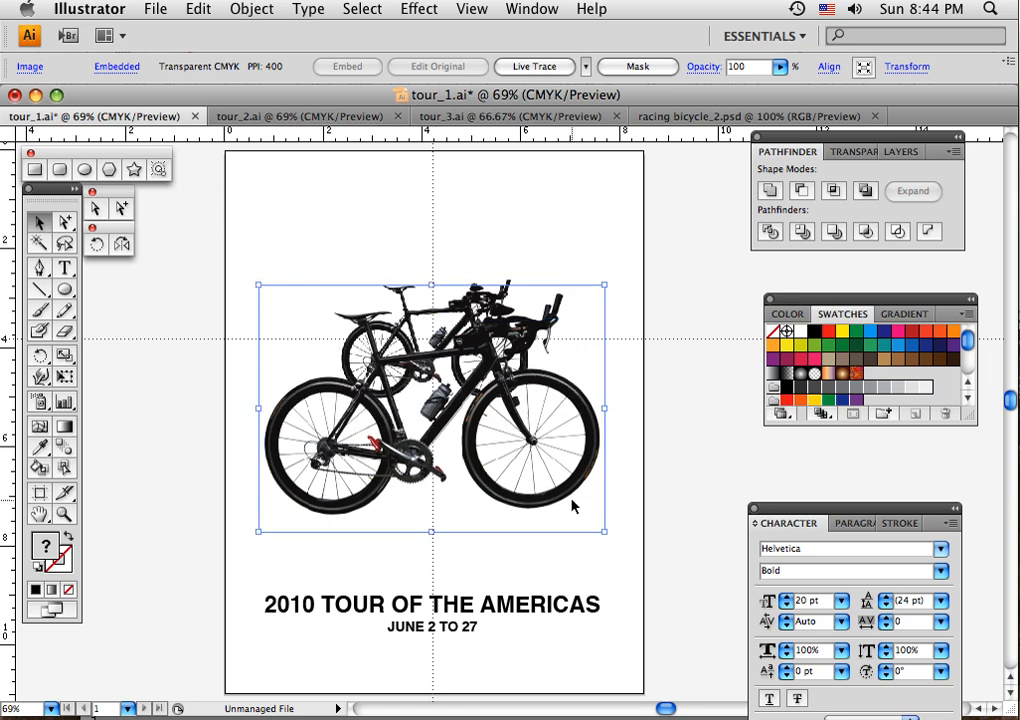
key(Delete)
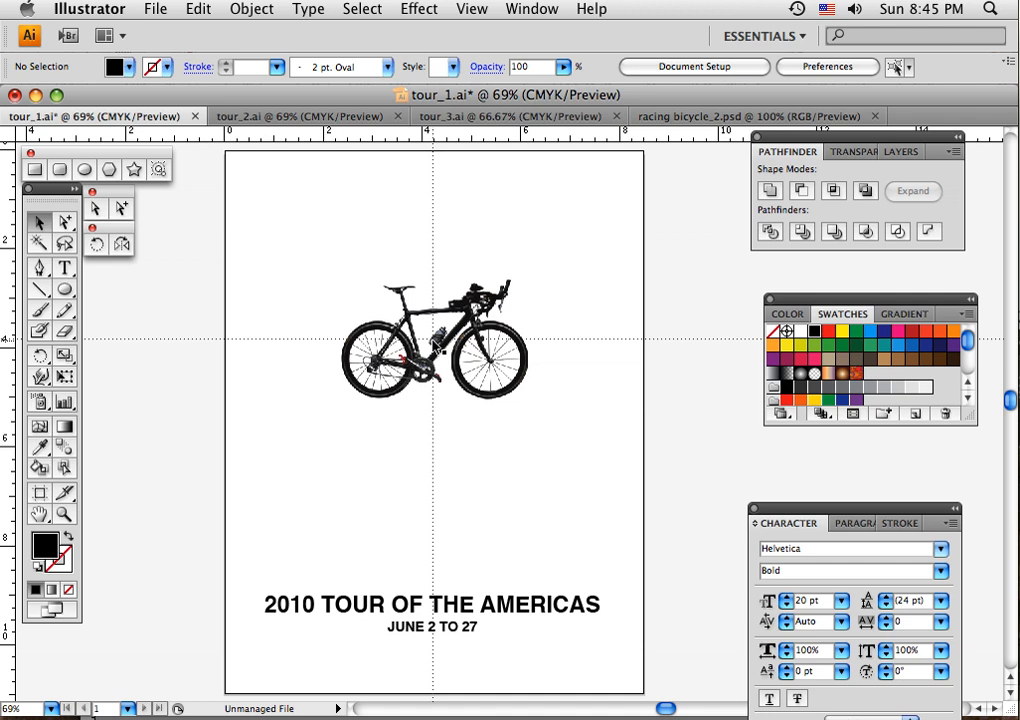
- Set the fill to none and draw a circle about 4 inches across around the bicycle, centred on the guides' intersection
click(45, 547)
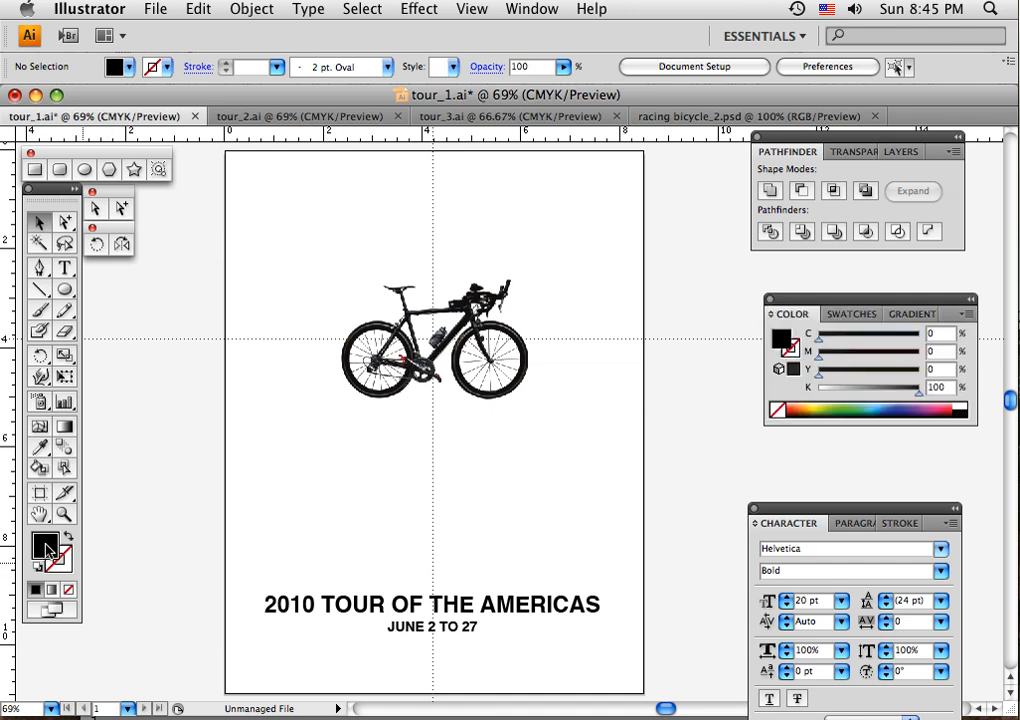
click(69, 591)
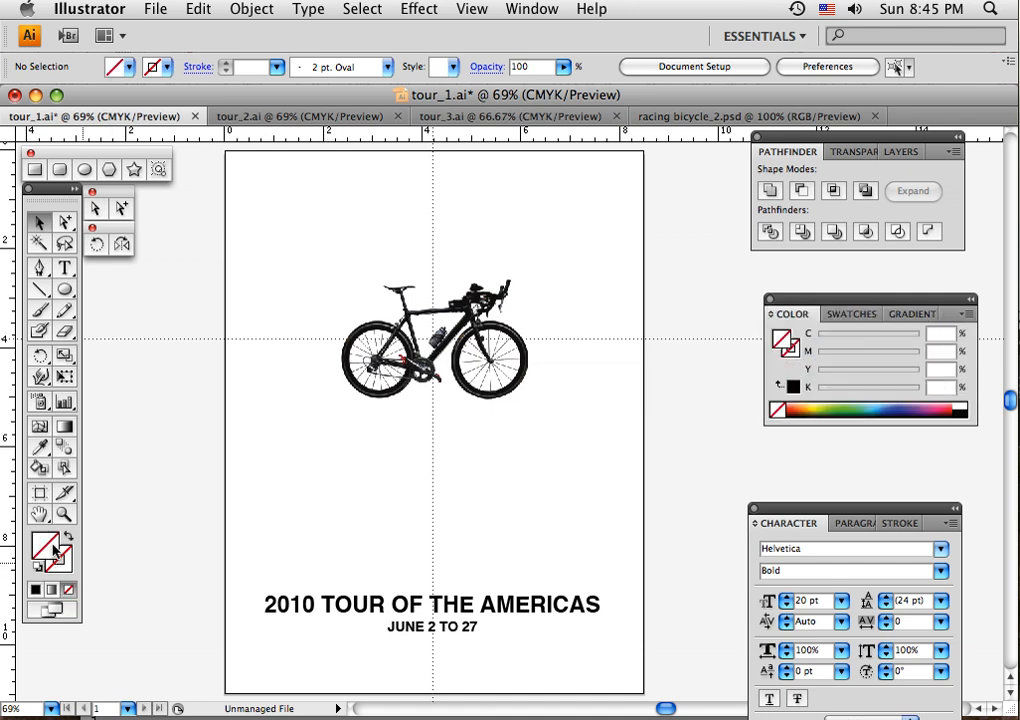
click(65, 289)
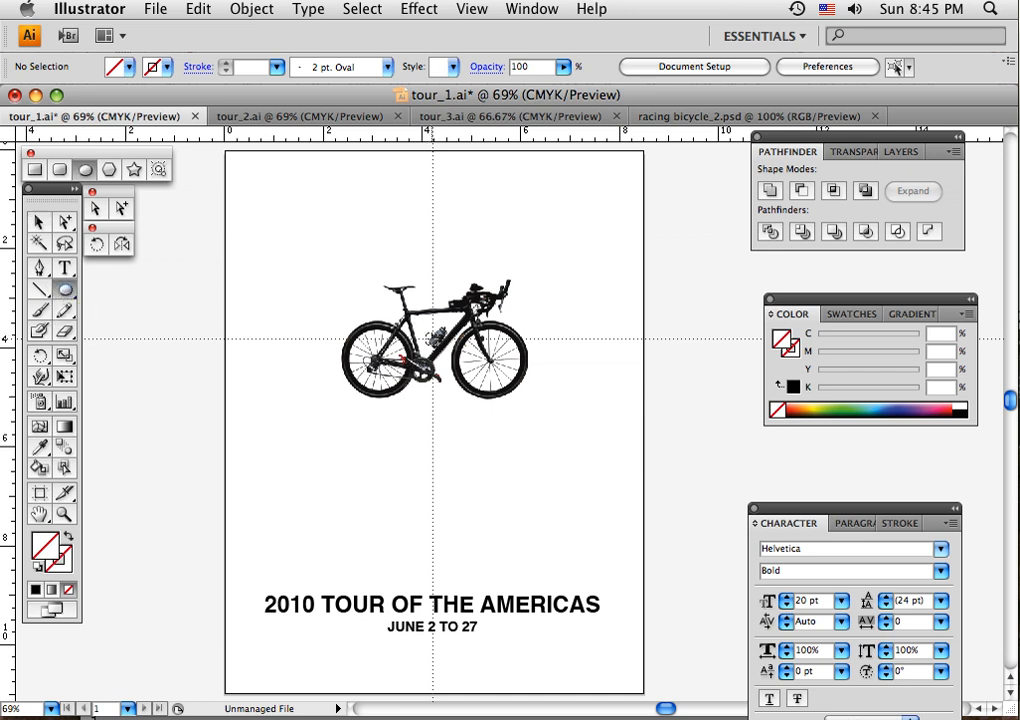
drag(333, 240, 505, 441)
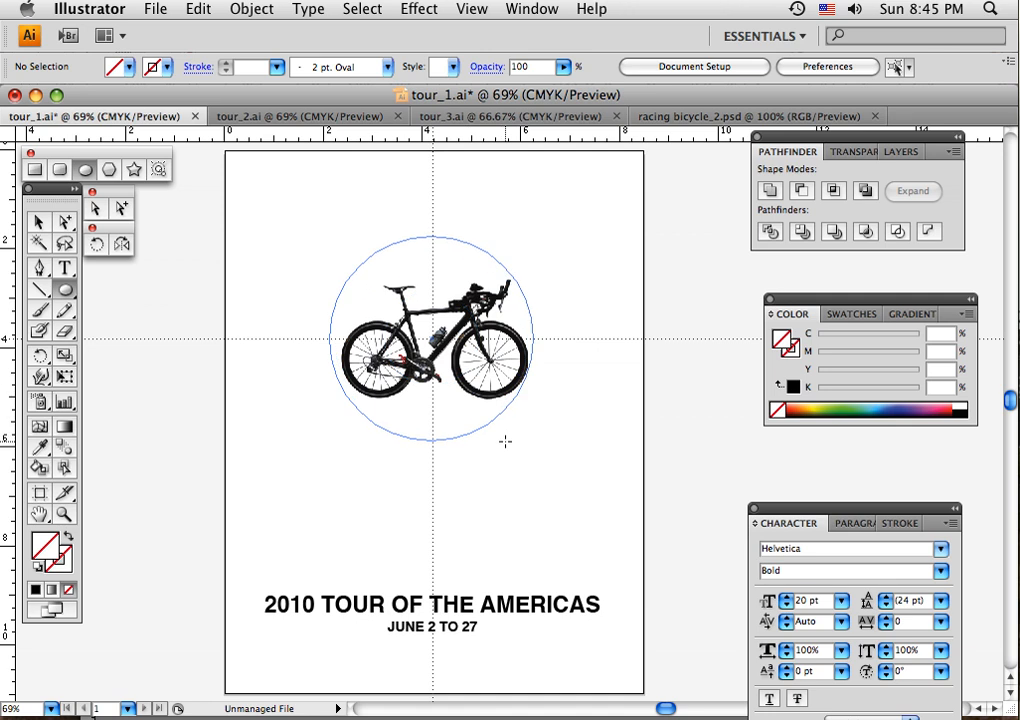
drag(505, 441, 505, 442)
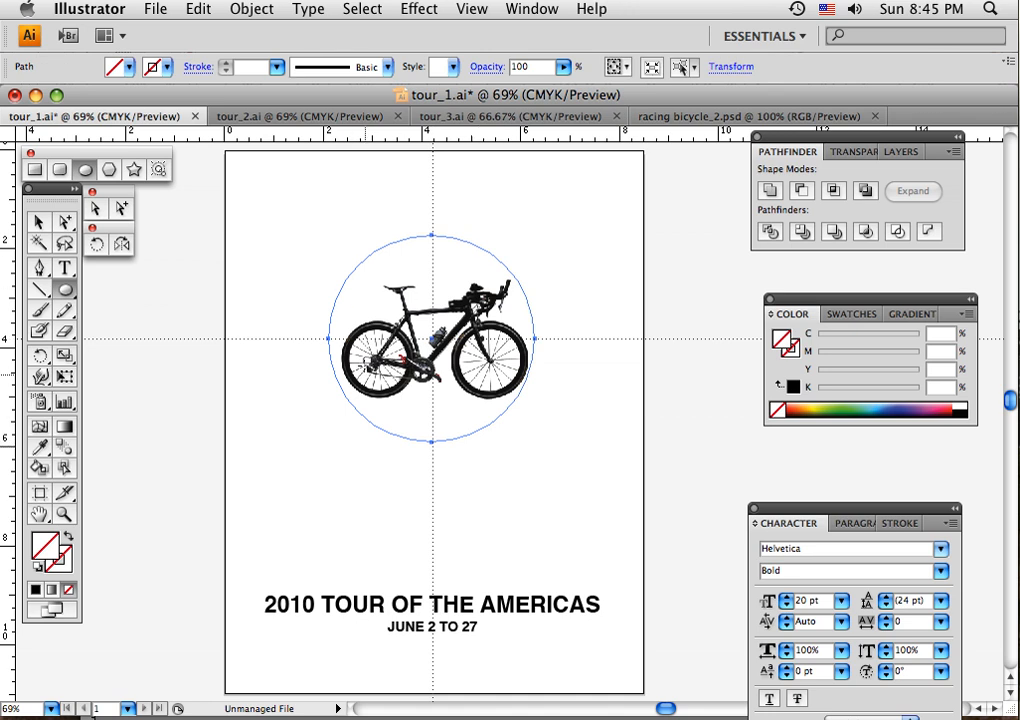
- Move the colour and character settings closer to the artboard and set the font to Impact Regular
drag(801, 512, 757, 469)
drag(866, 331, 848, 285)
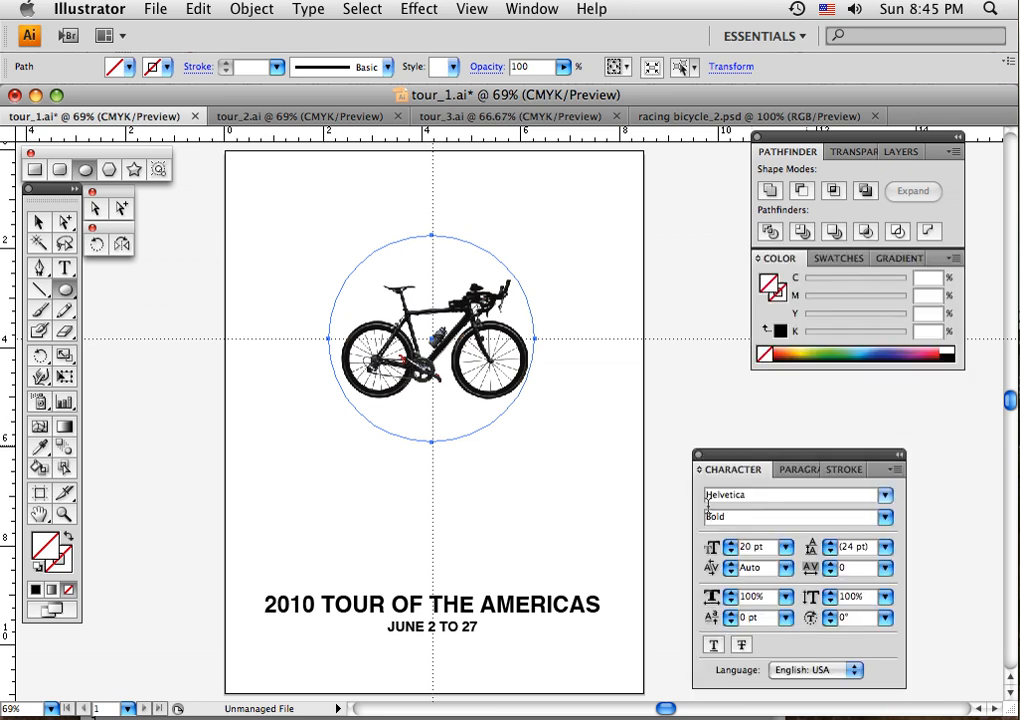
click(885, 497)
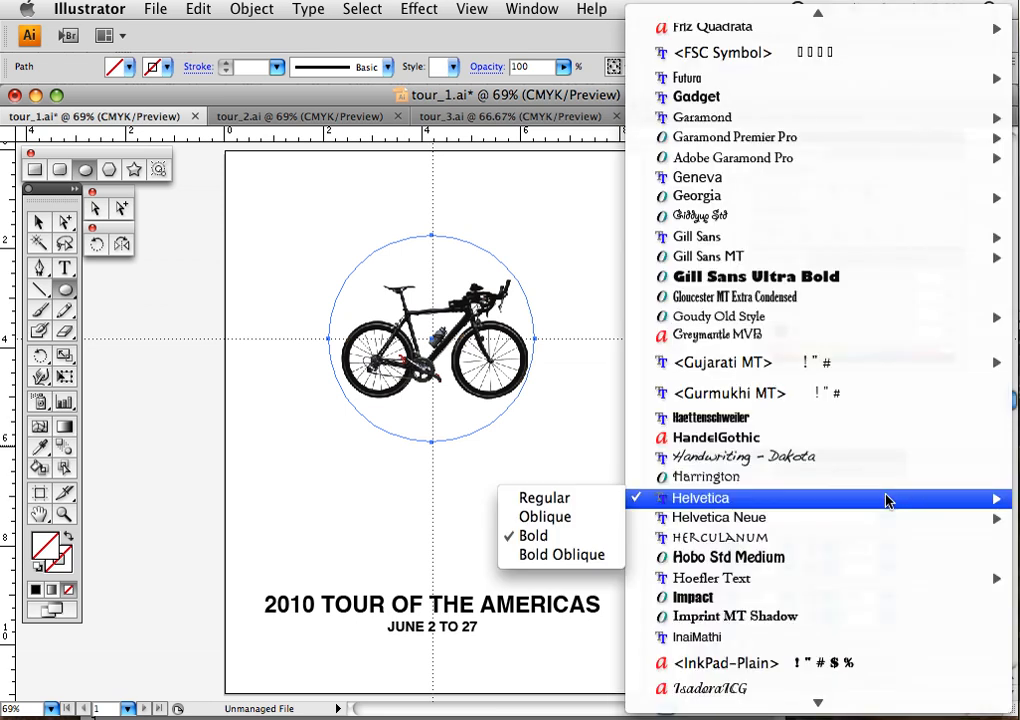
click(800, 600)
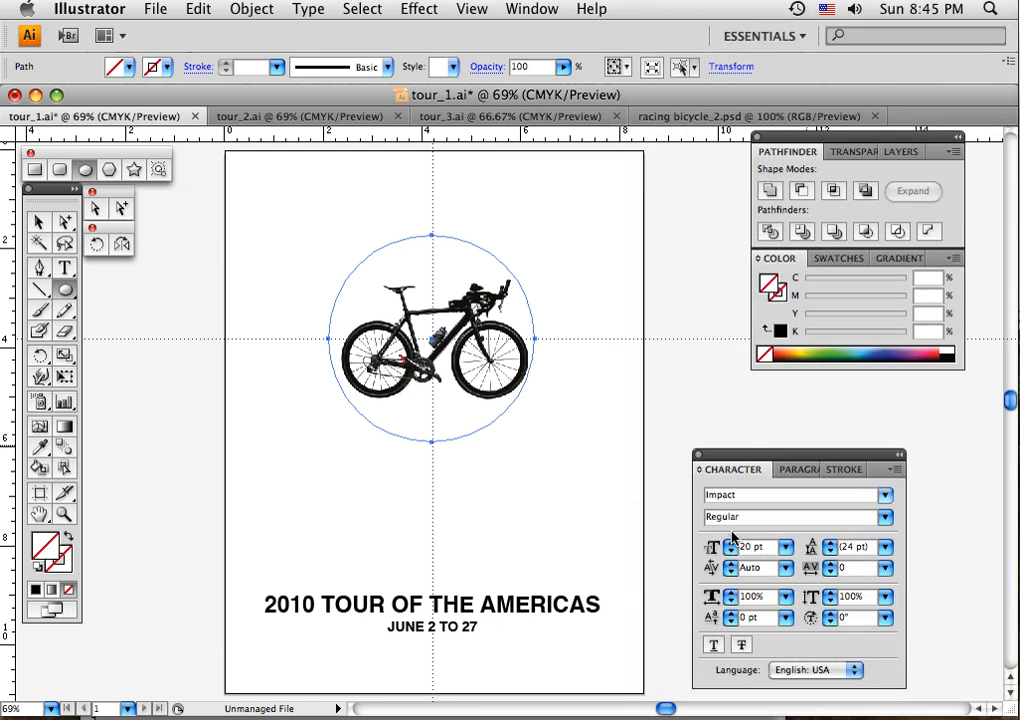
click(886, 517)
click(749, 516)
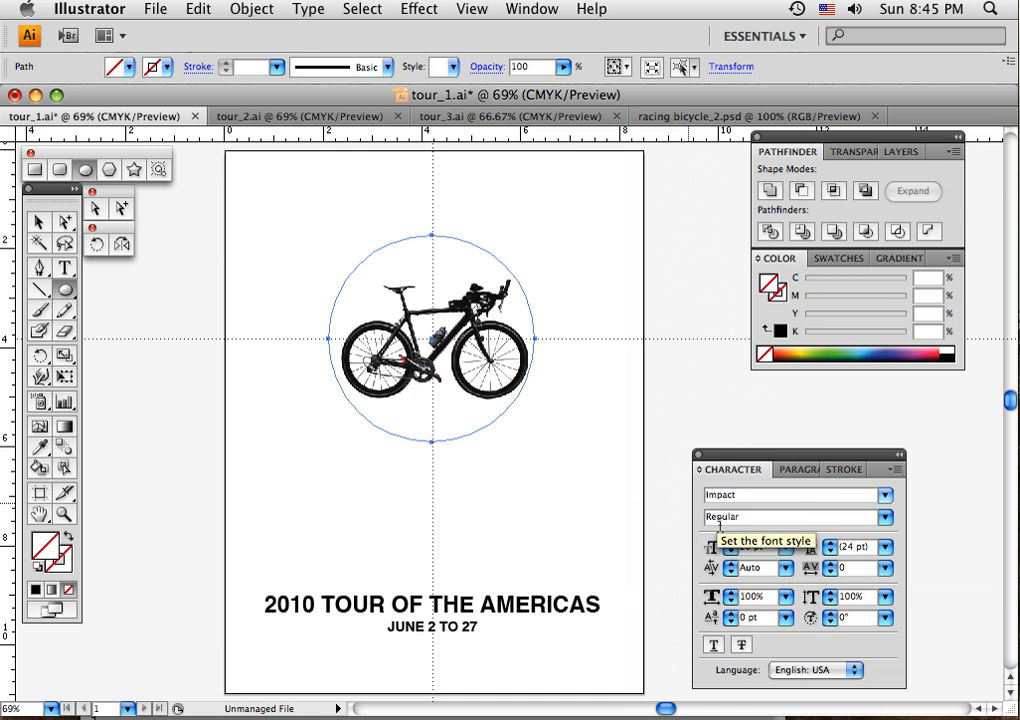
- Use centred paragraph alignment and set the font size to 48 pt
click(800, 470)
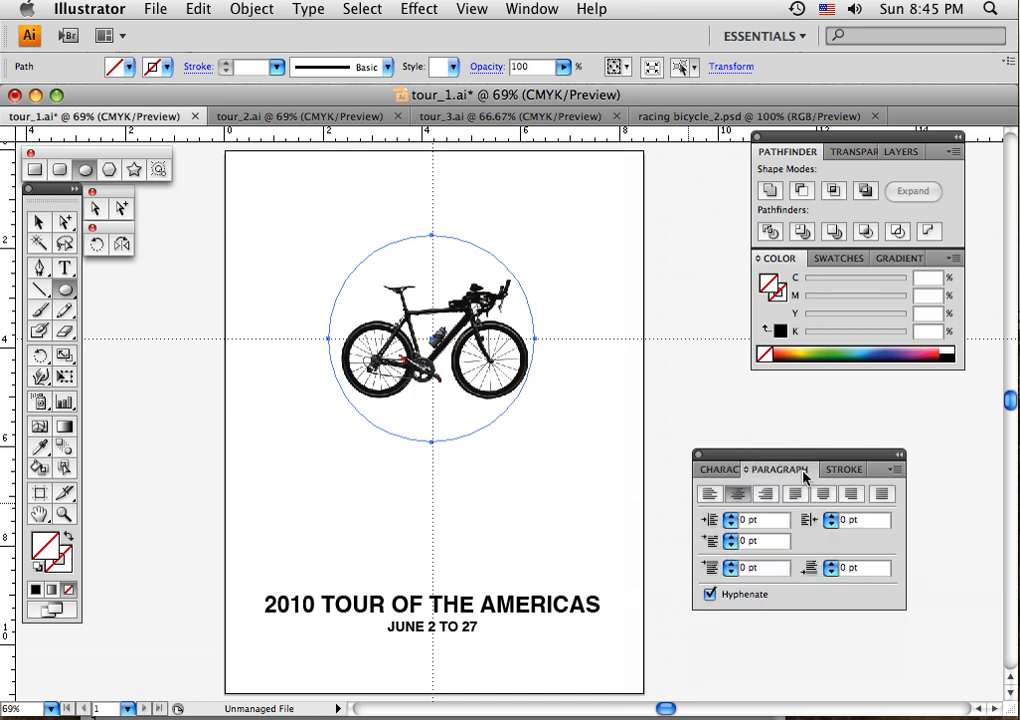
click(729, 471)
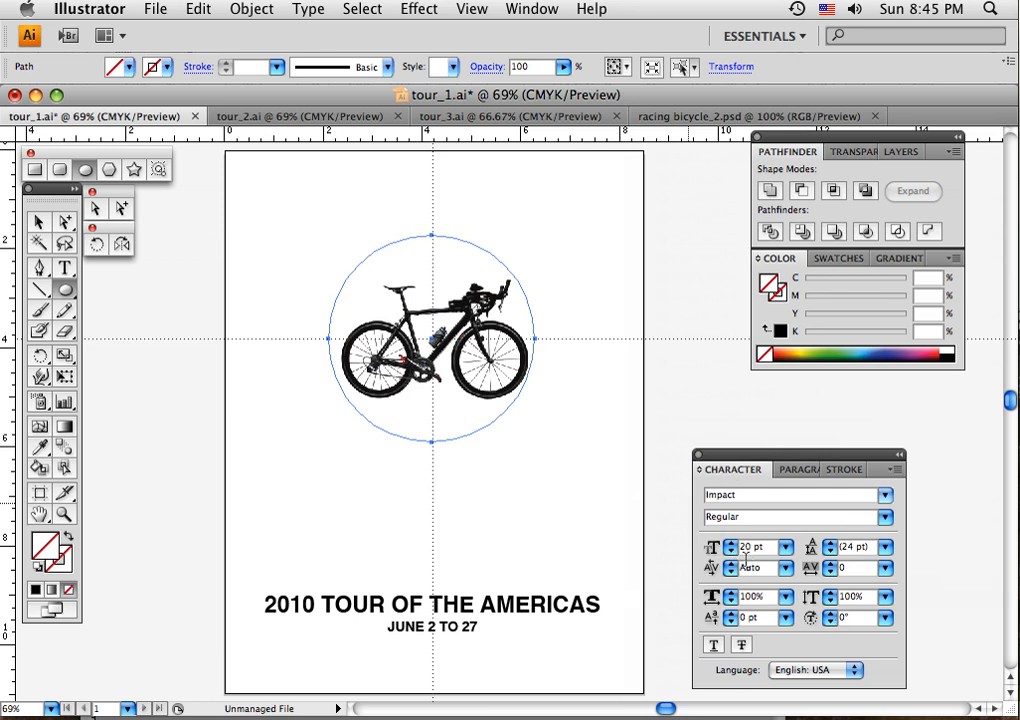
click(787, 553)
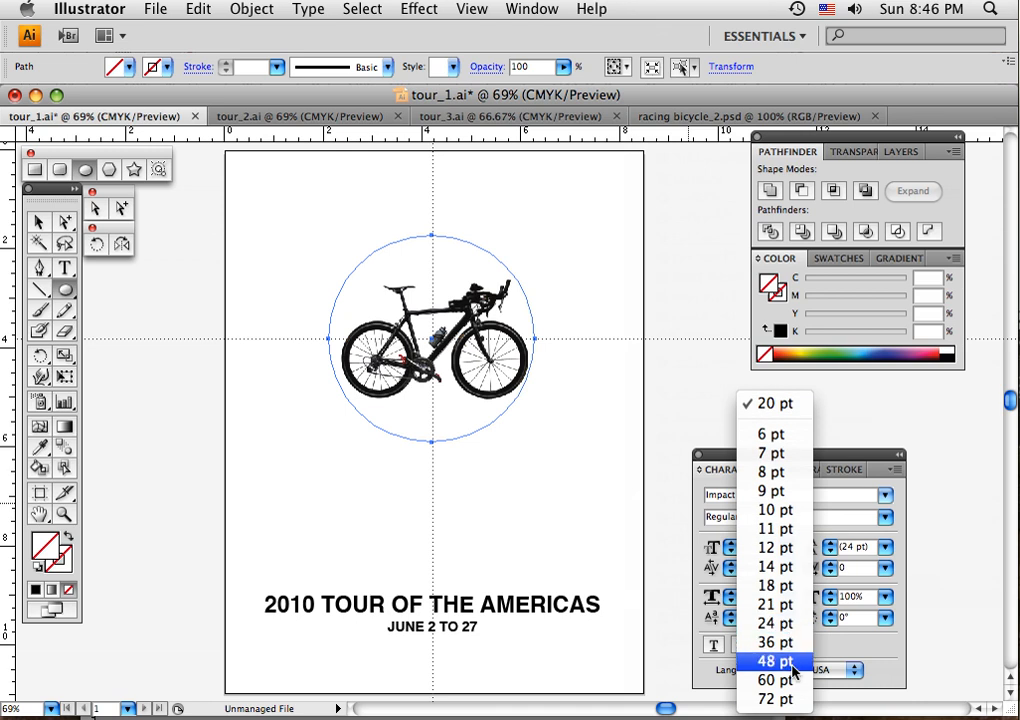
click(790, 661)
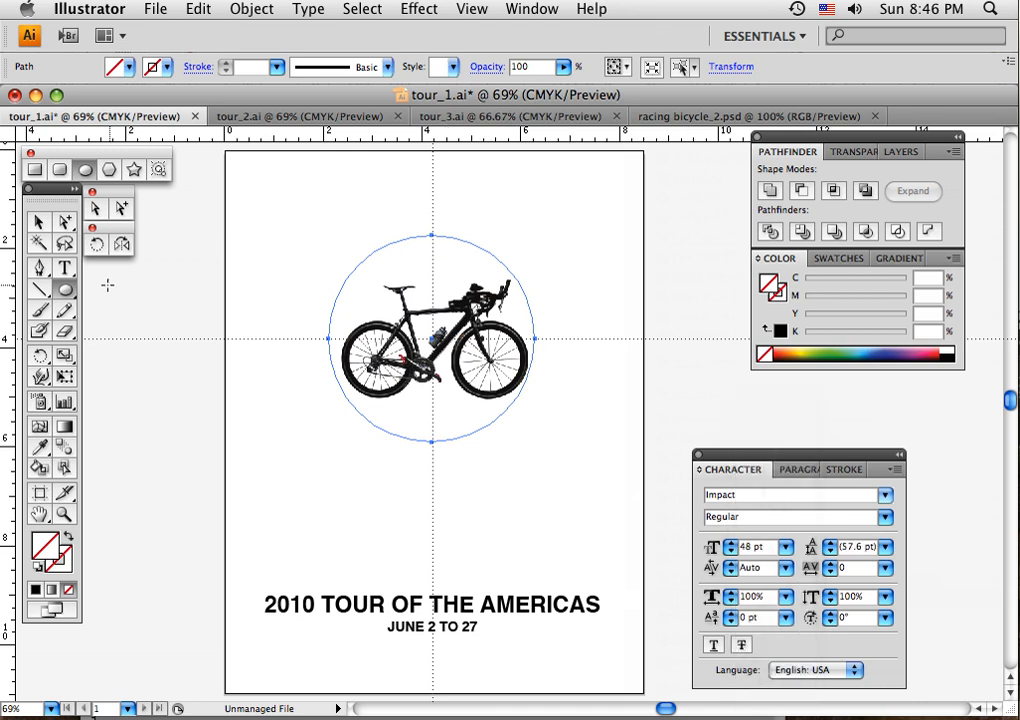
- Add path type on the circle, starting from its bottom point, reading 2010 TOUR OF THE
click(64, 268)
drag(72, 278, 111, 318)
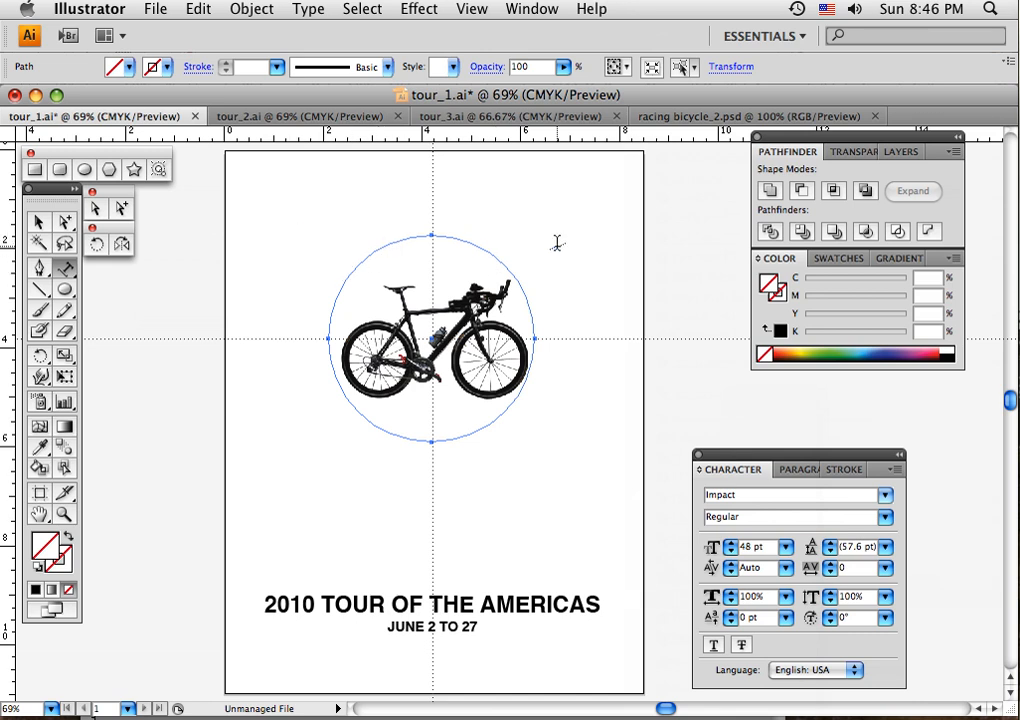
click(432, 232)
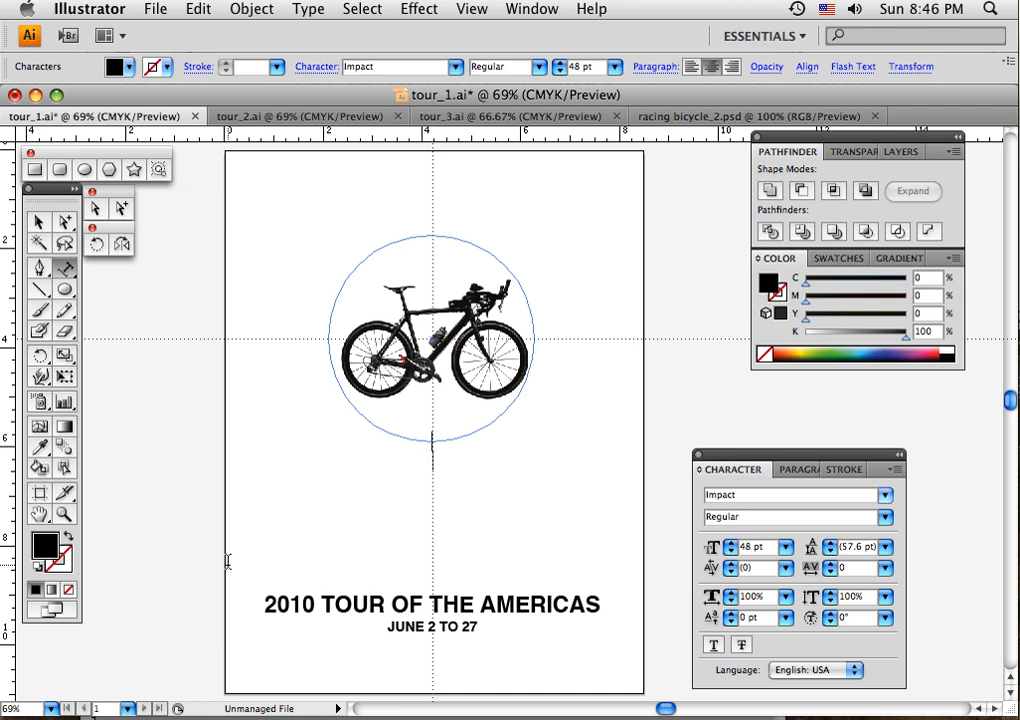
key(Escape)
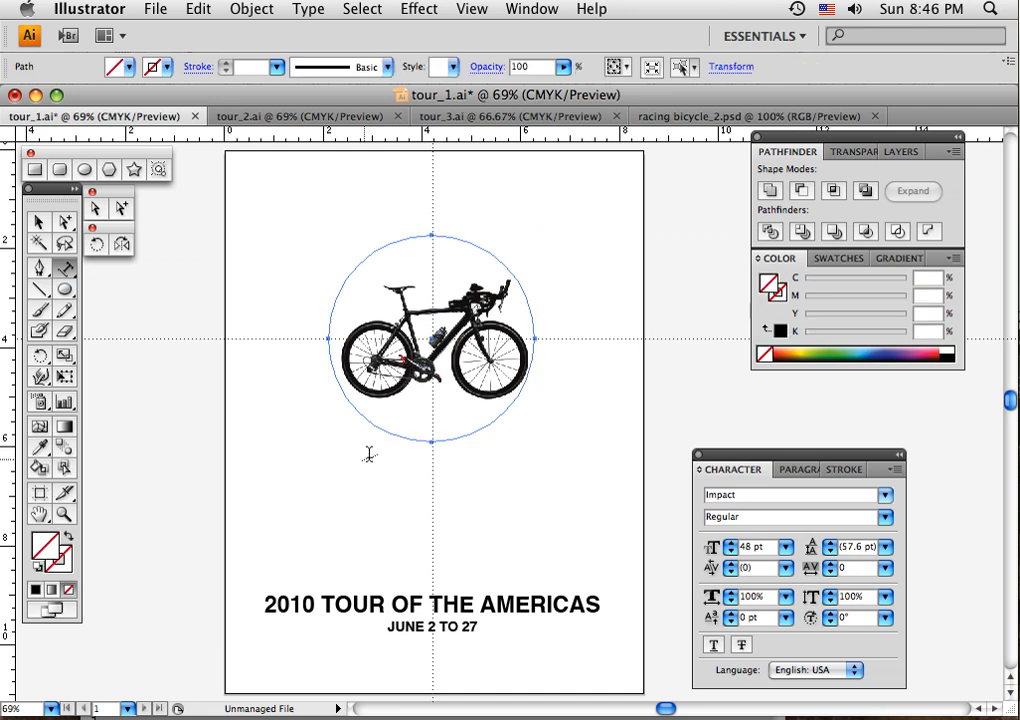
click(431, 440)
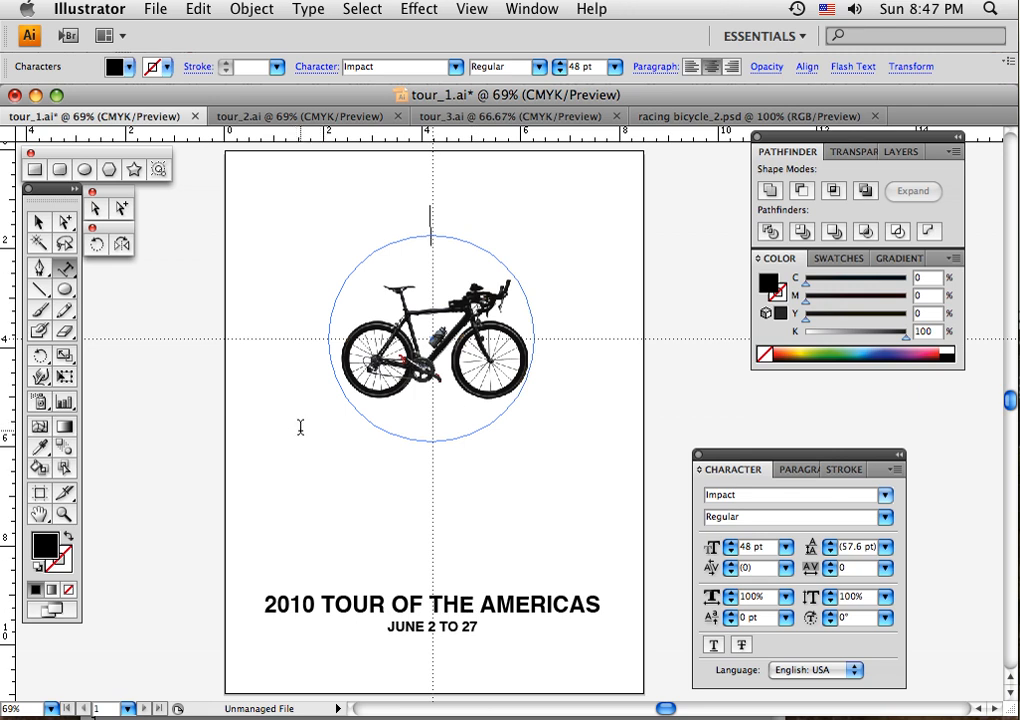
text(2010)
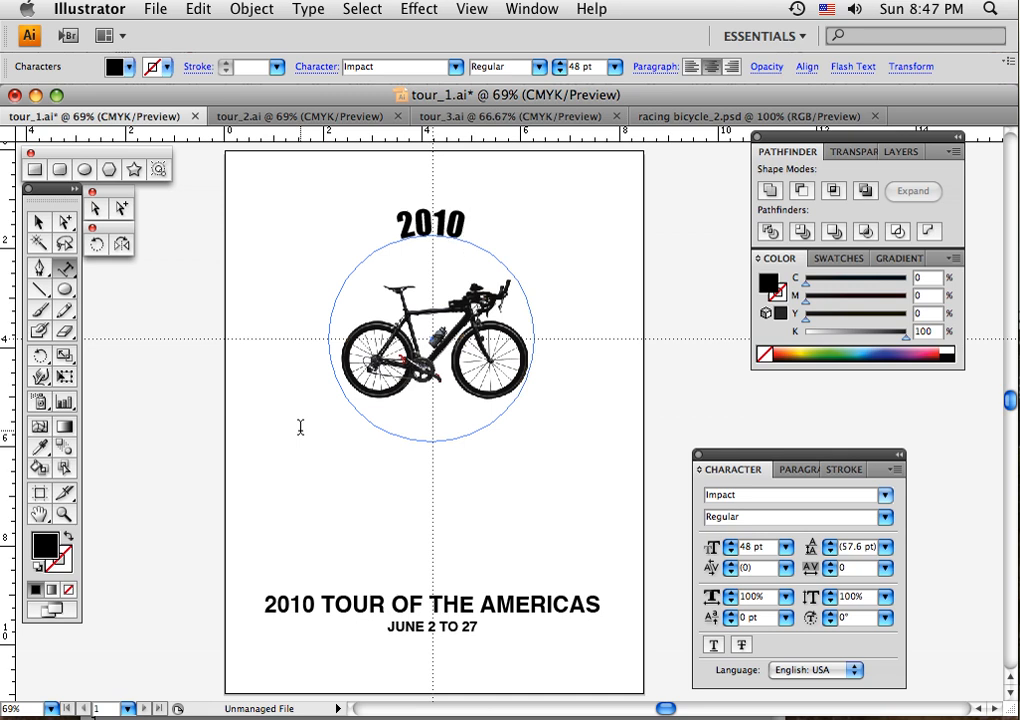
text( TOUR OF THE)
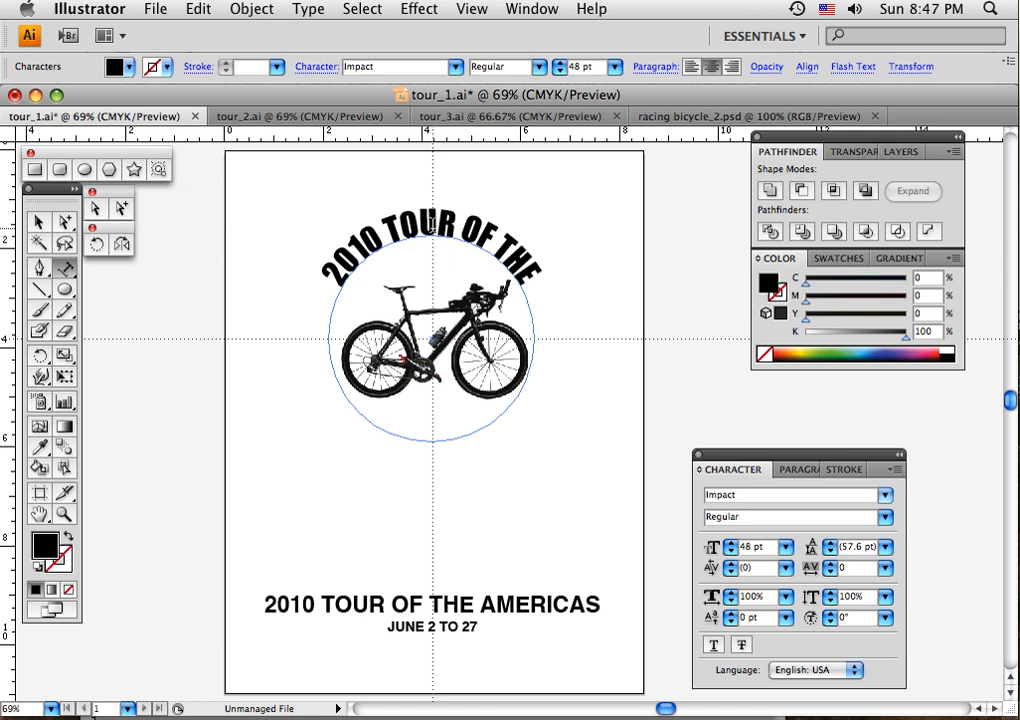
- Select all of the curved 2010 TOUR OF THE text and increase its tracking to 140
triple_click(432, 222)
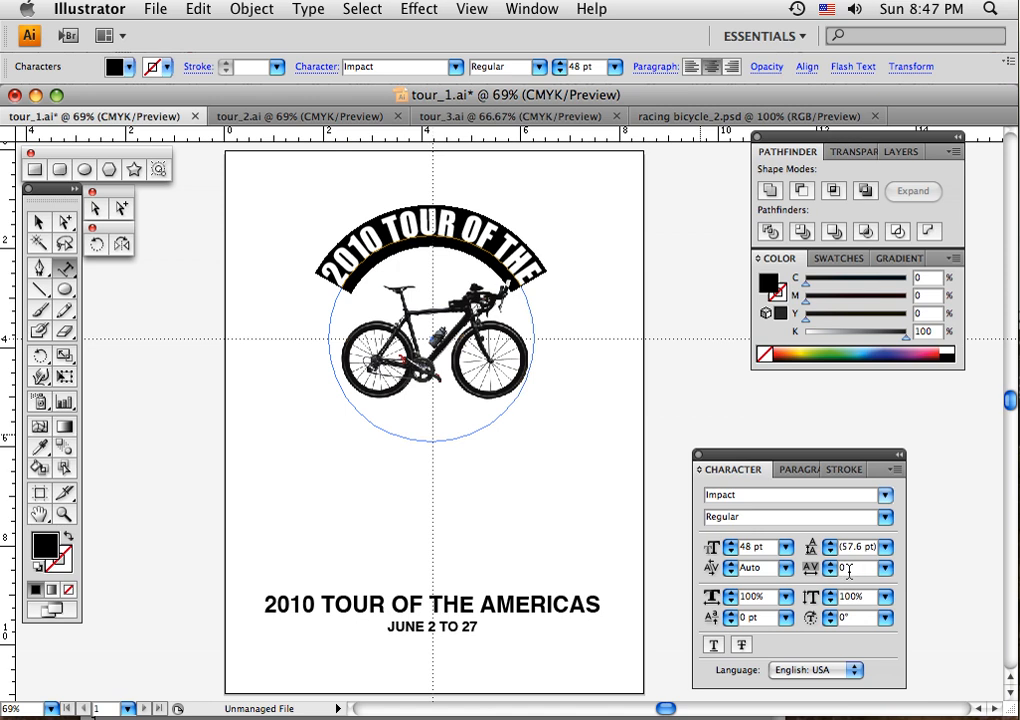
key(alt+Right)
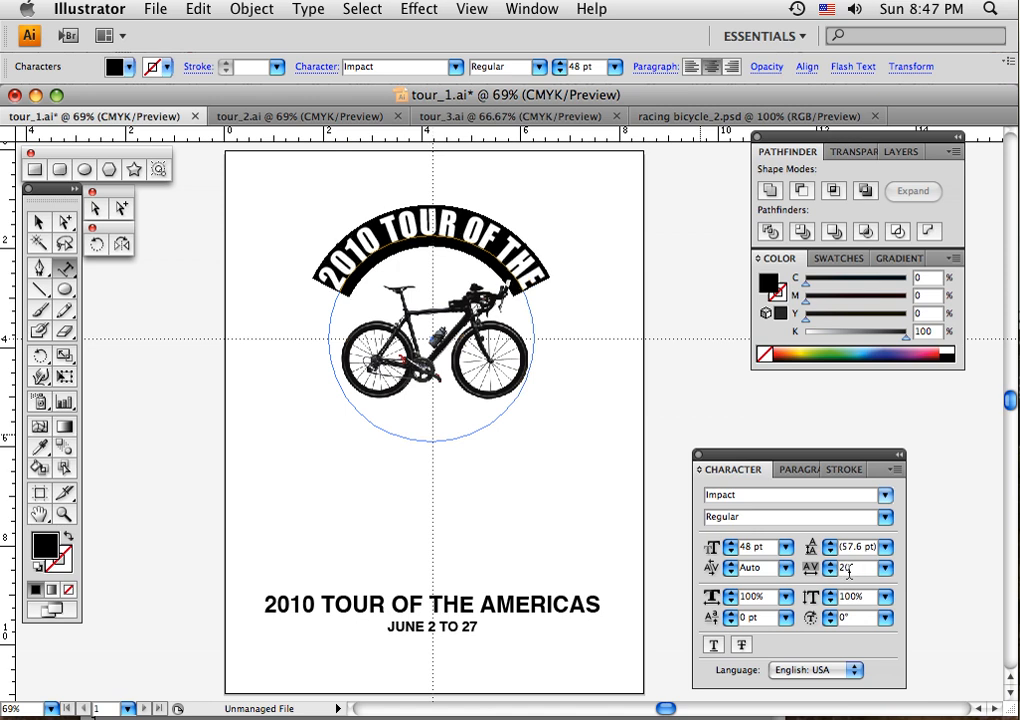
key(alt+Right)
key(alt+Right)
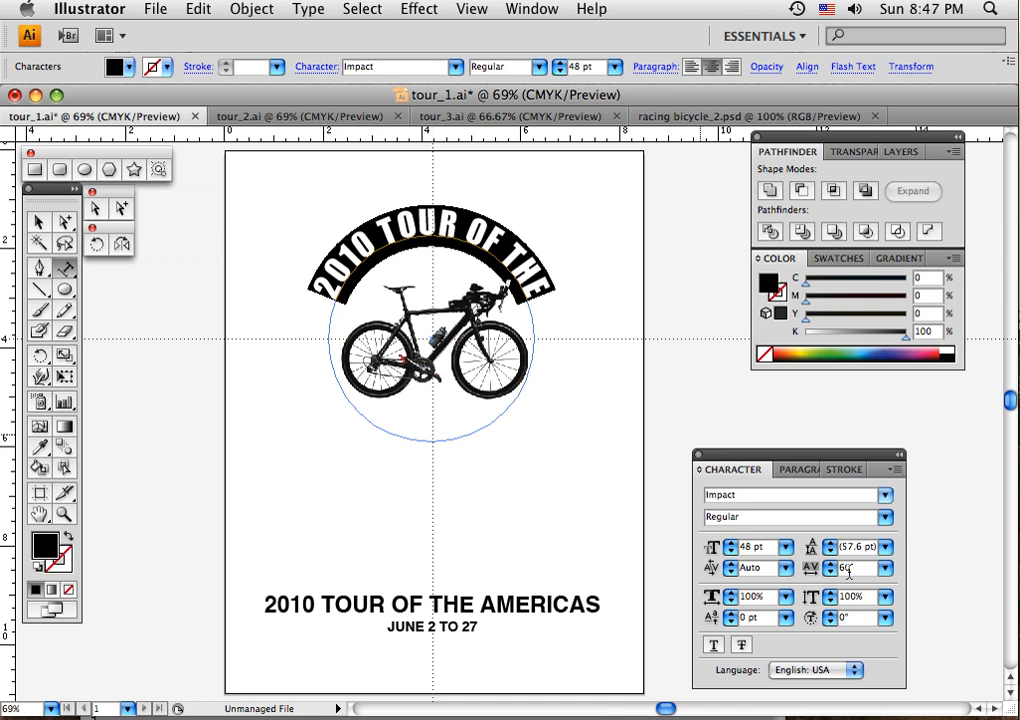
key(alt+Right)
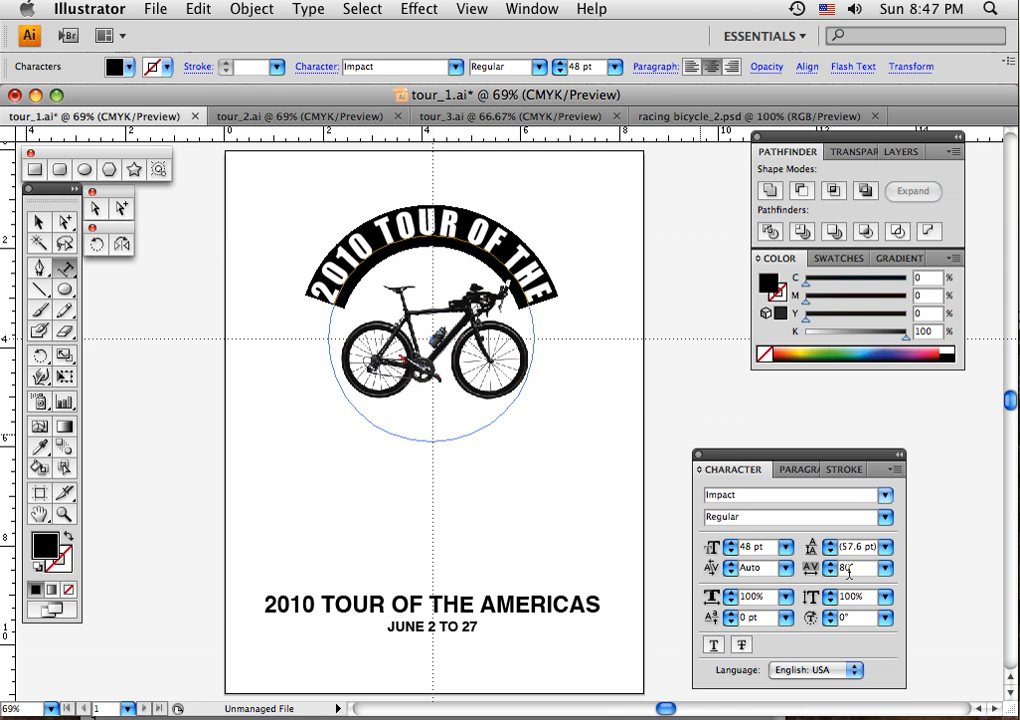
key(alt+Right)
key(alt+Right)
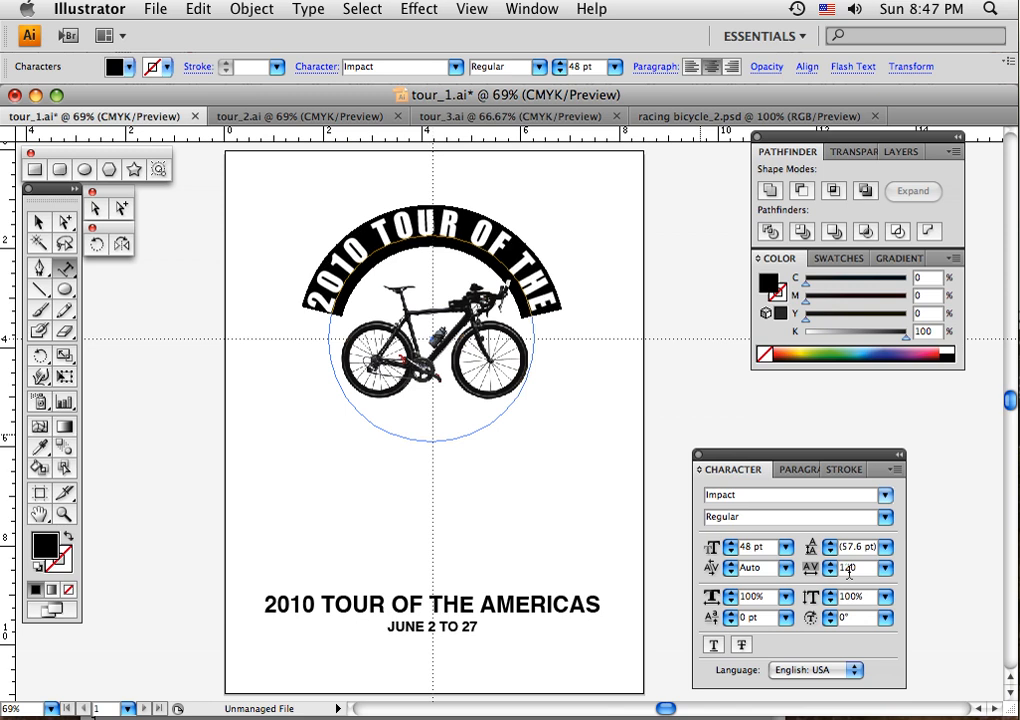
key(alt+Right)
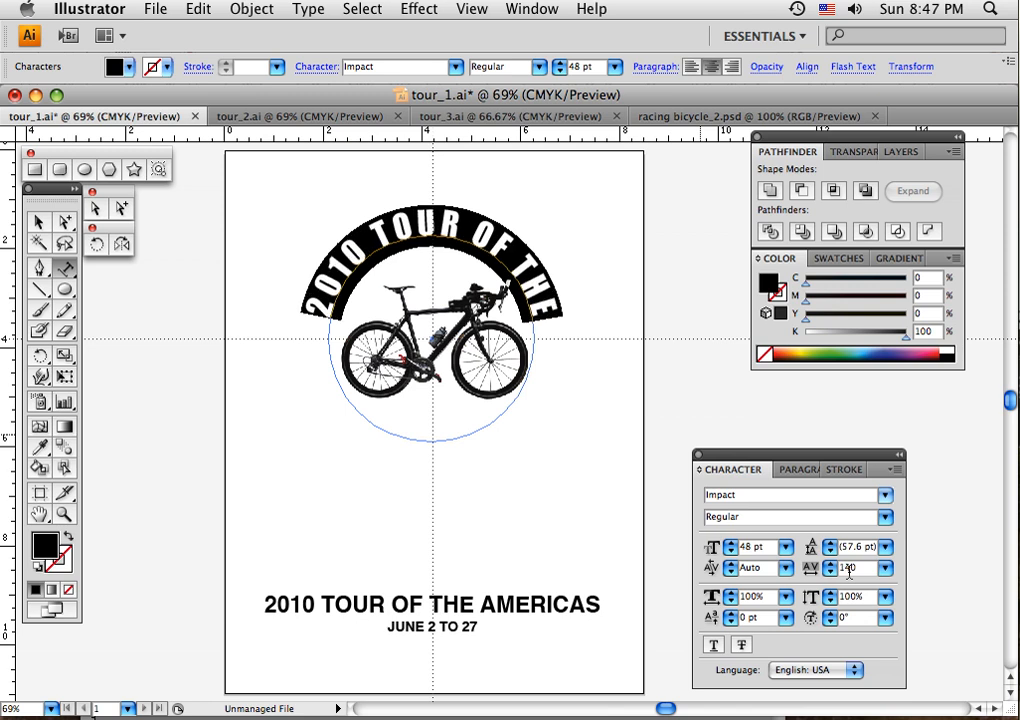
- Increase the tracking of the curved 2010 TOUR OF THE text to 160 and deselect it
key(alt+Right)
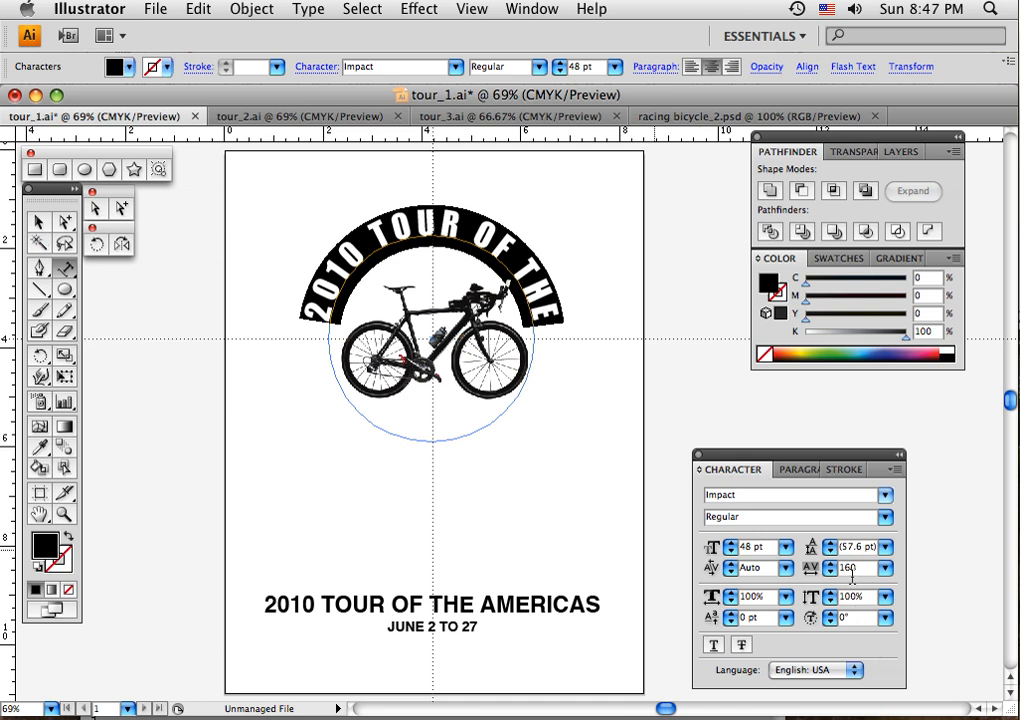
click(39, 224)
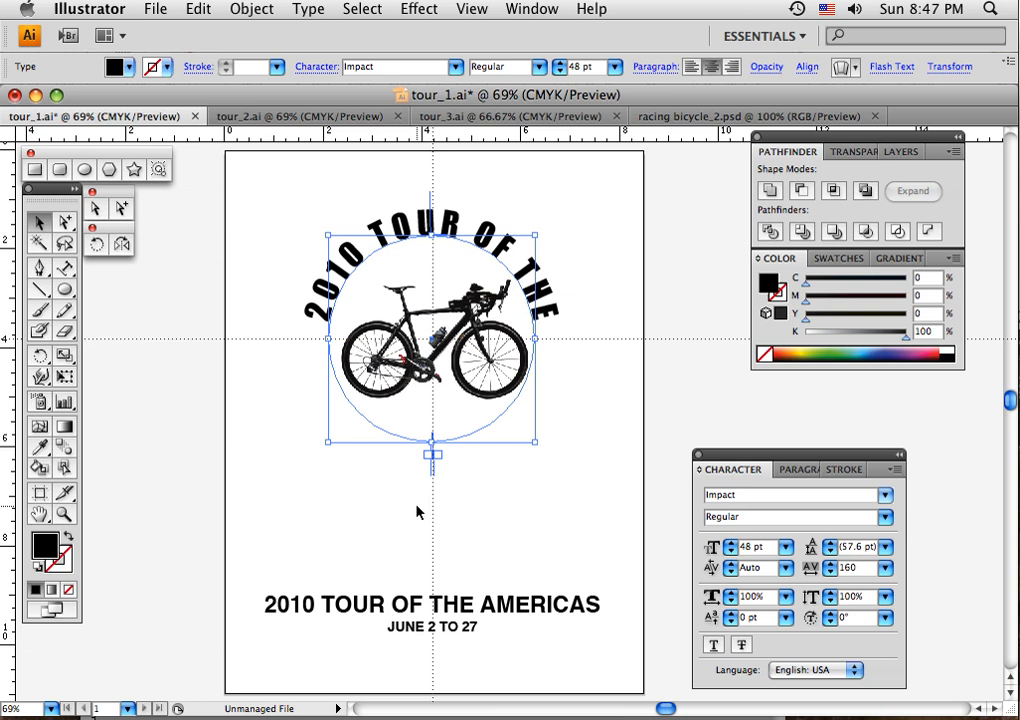
click(537, 499)
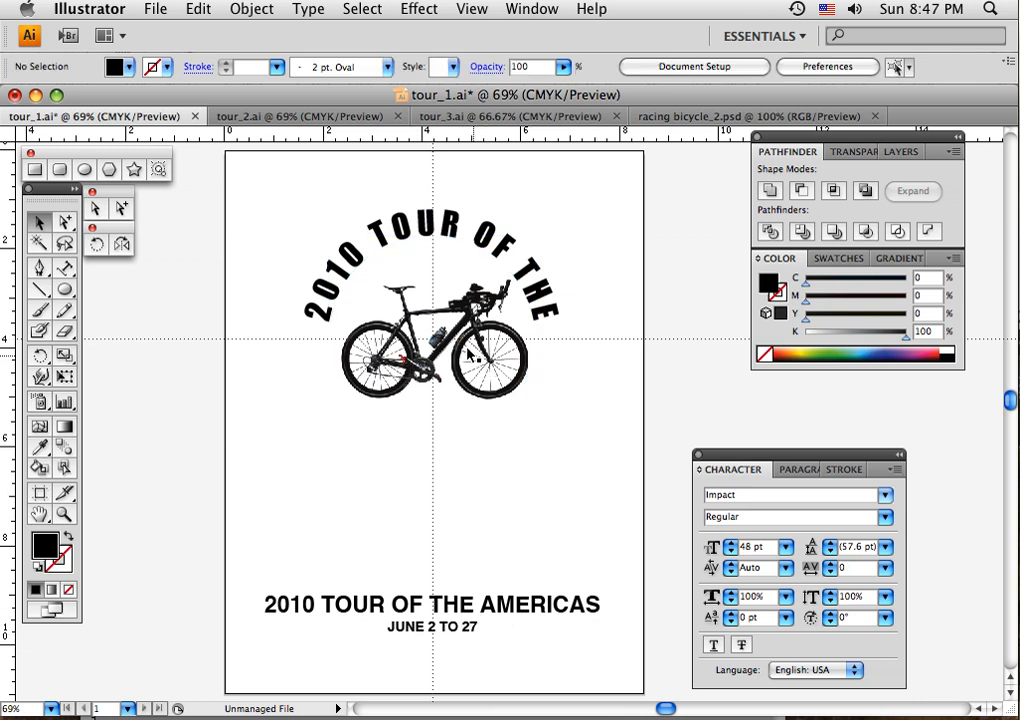
- Duplicate the curved 2010 TOUR OF THE text toward the artboard's lower left and replace the copy's wording with AMERICAS
click(432, 235)
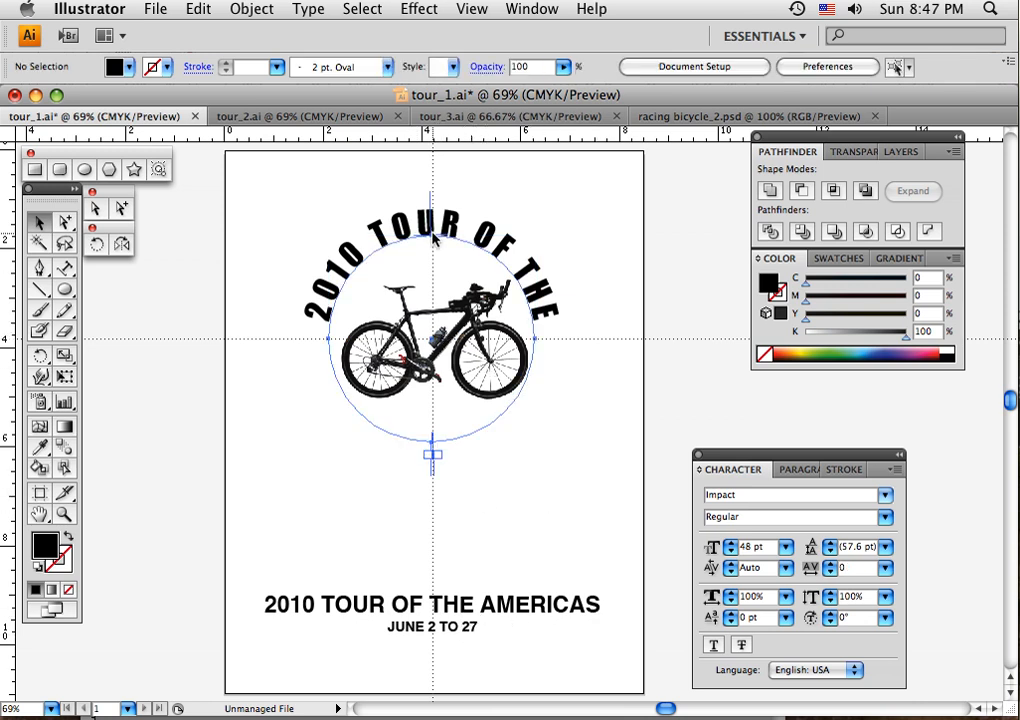
drag(432, 235, 245, 398)
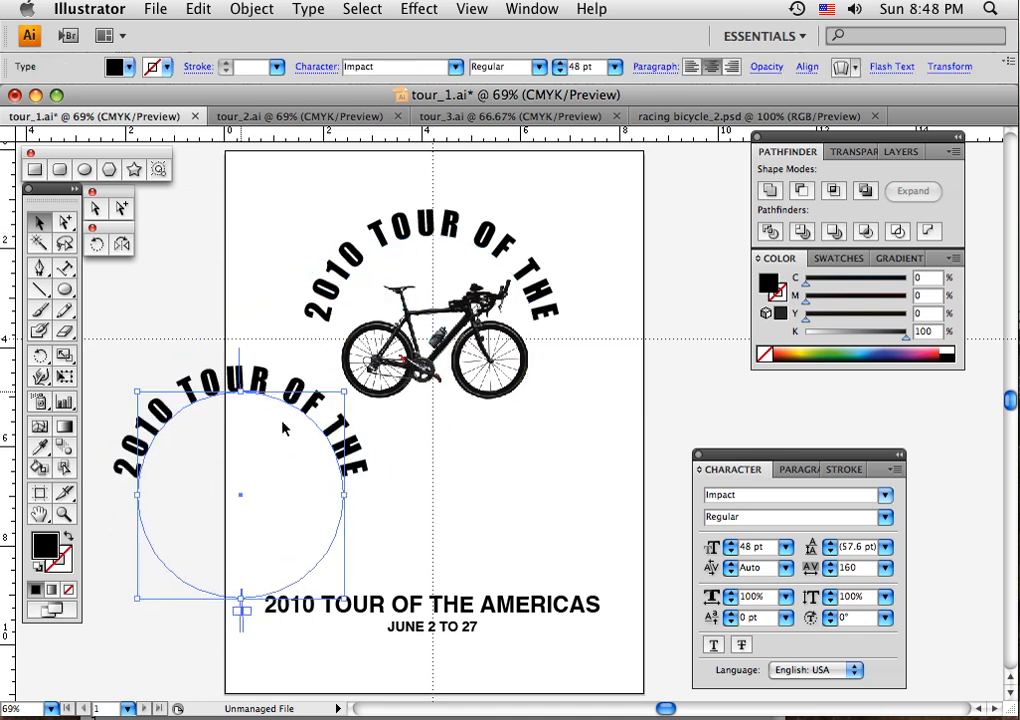
click(65, 268)
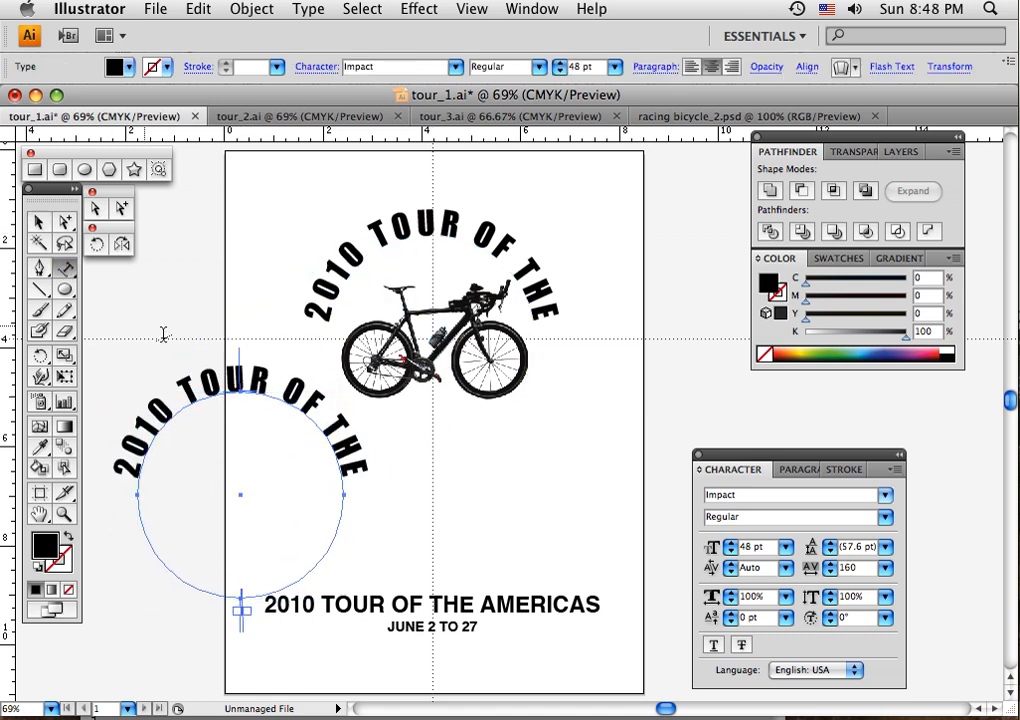
click(273, 402)
key(super+a)
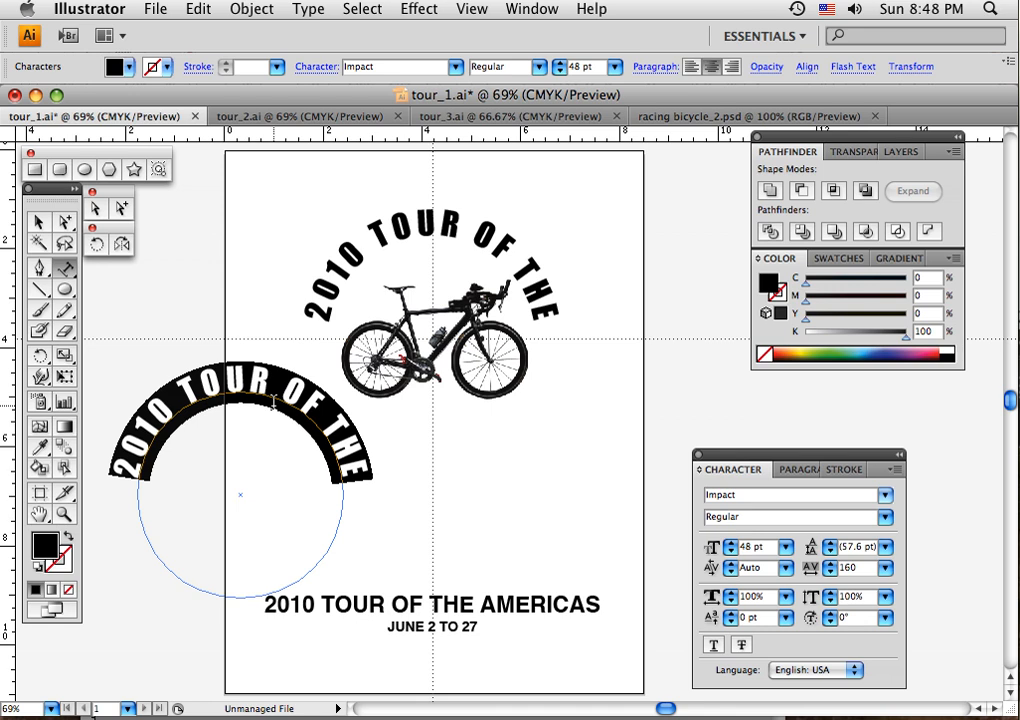
text(AMERIC)
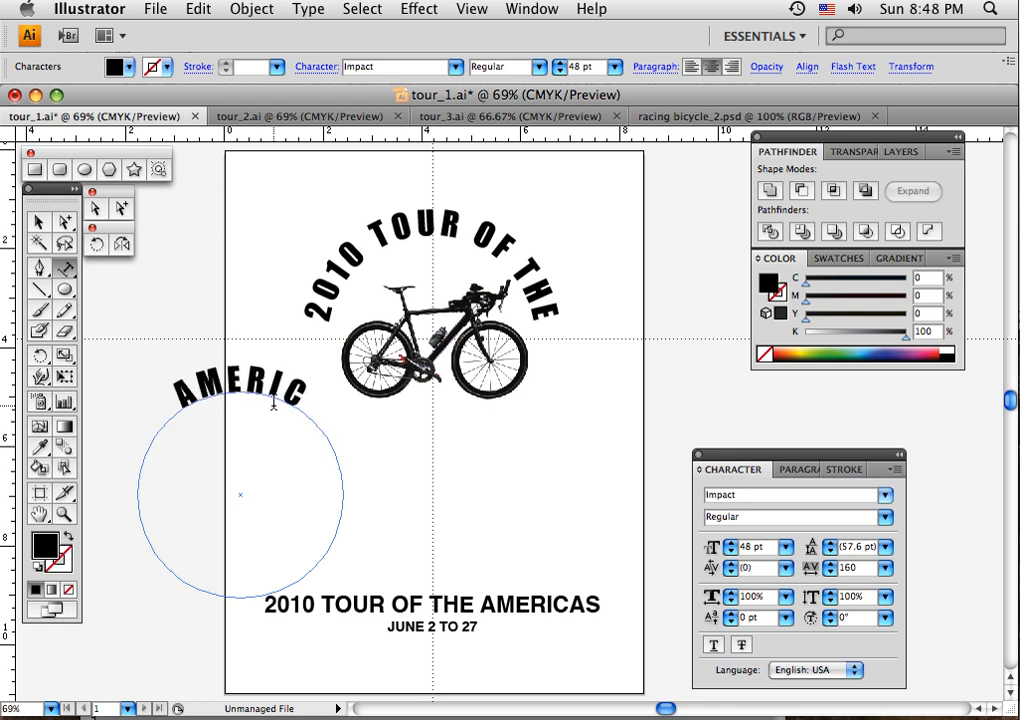
text(AS)
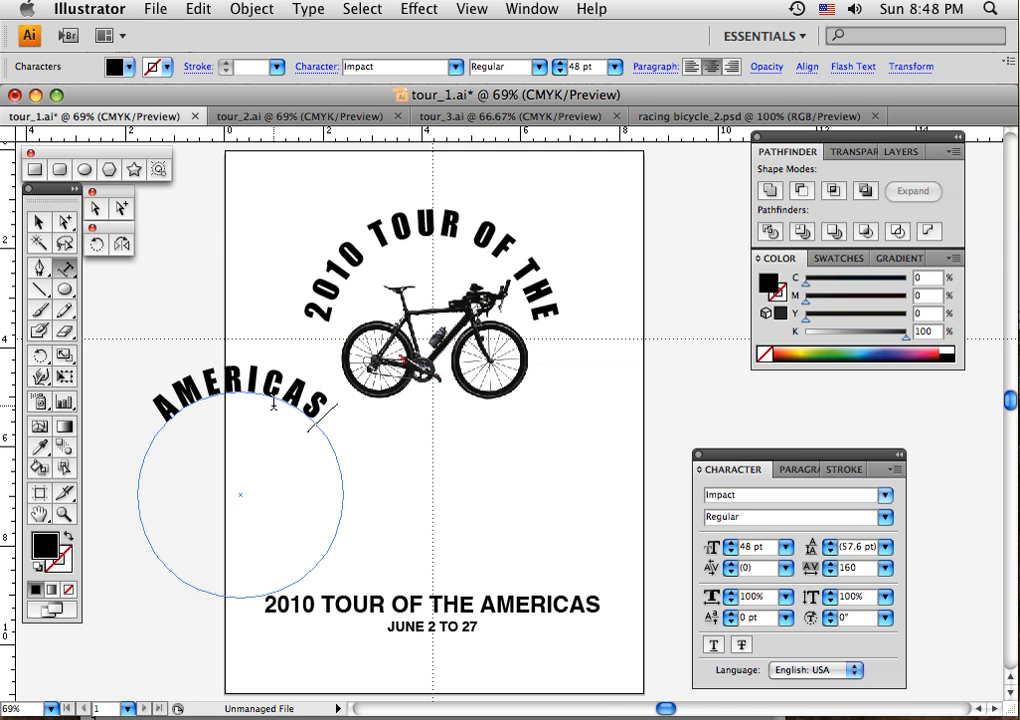
- Flip the AMERICAS path type to the inside of its circle so it reads upright along the lower arc
click(39, 223)
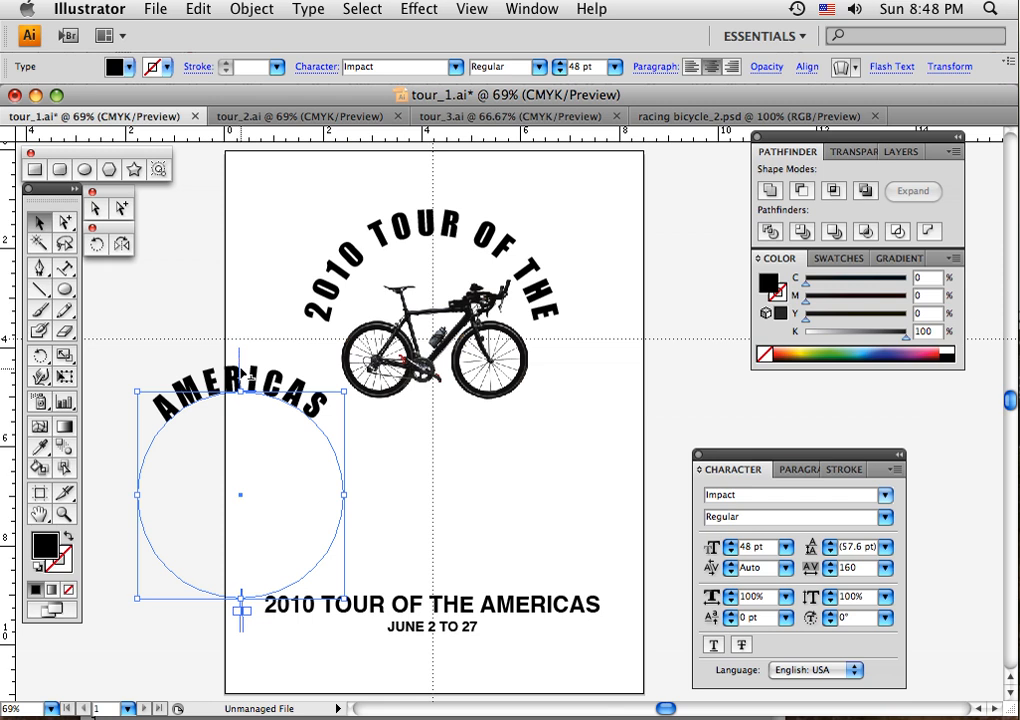
drag(240, 352, 243, 564)
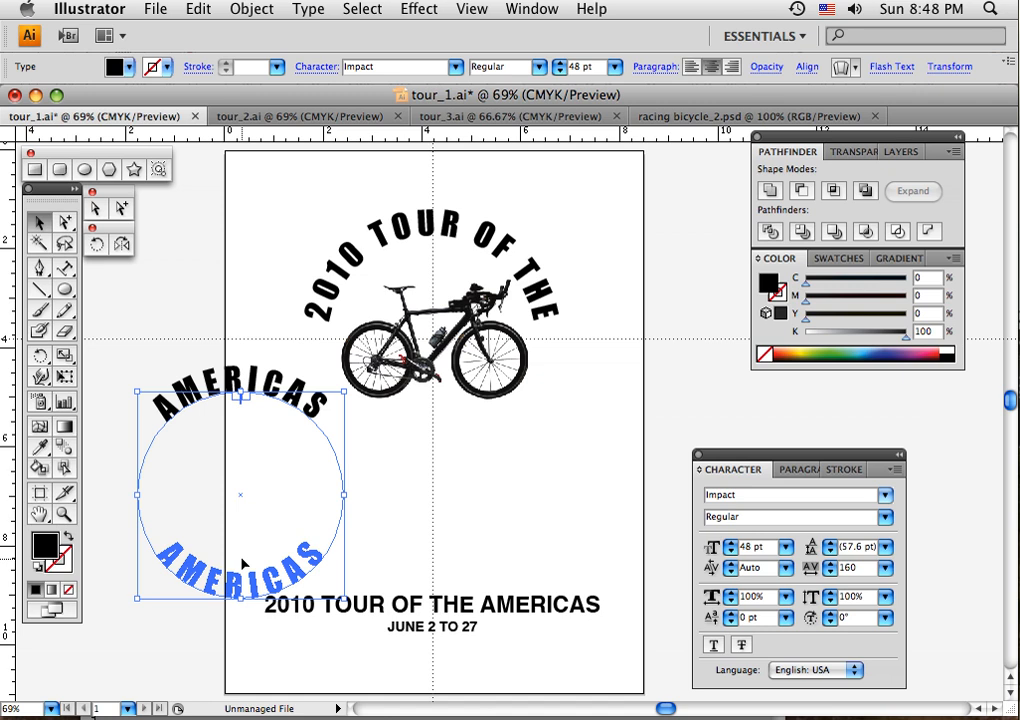
drag(243, 565, 244, 553)
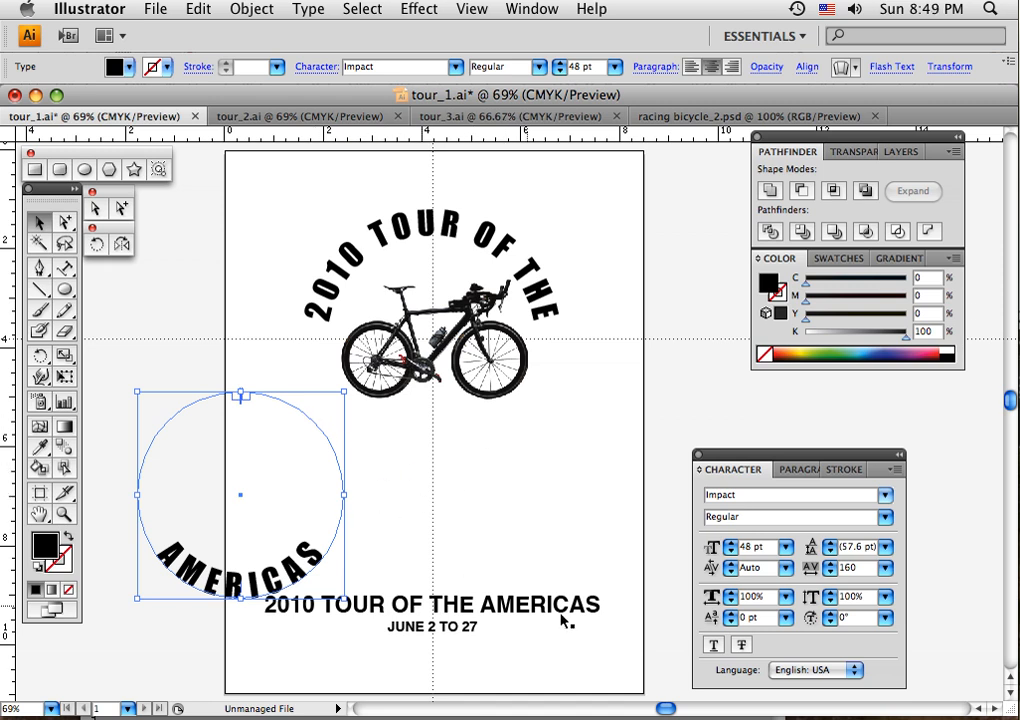
- Lower the baseline shift of the AMERICAS text to -37 pt, pushing it outside the circle
click(731, 622)
click(731, 622)
click(731, 622)
click(731, 622)
click(731, 622)
click(731, 622)
click(731, 622)
click(731, 622)
click(731, 622)
click(731, 622)
click(731, 621)
click(731, 621)
click(731, 621)
click(731, 621)
click(731, 622)
click(731, 622)
click(731, 622)
click(731, 622)
click(731, 622)
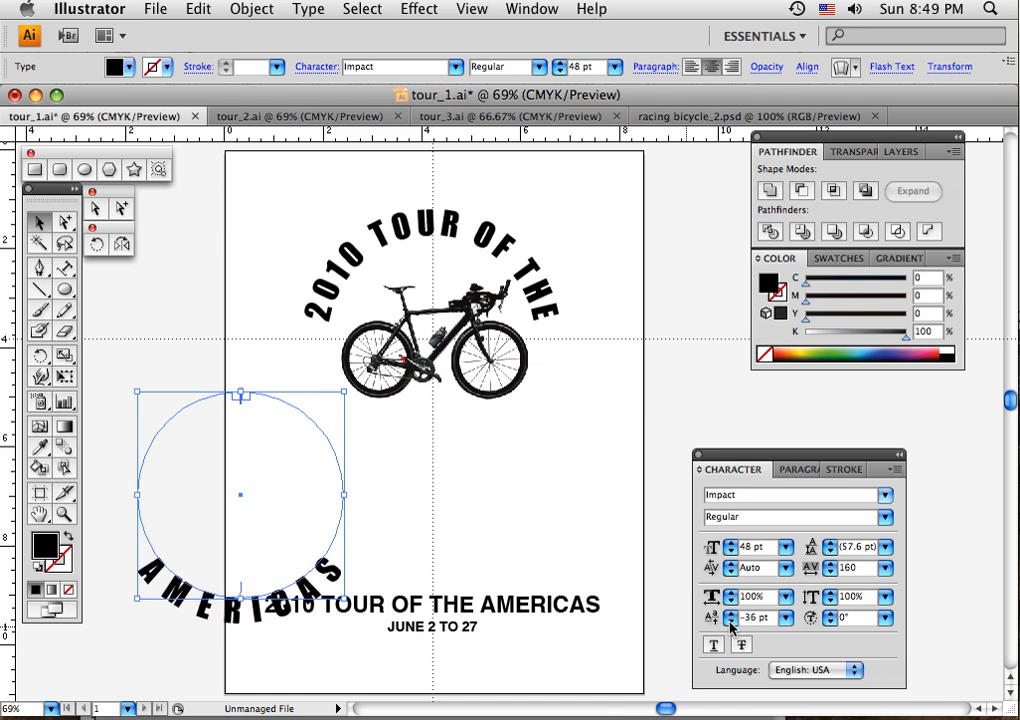
click(731, 622)
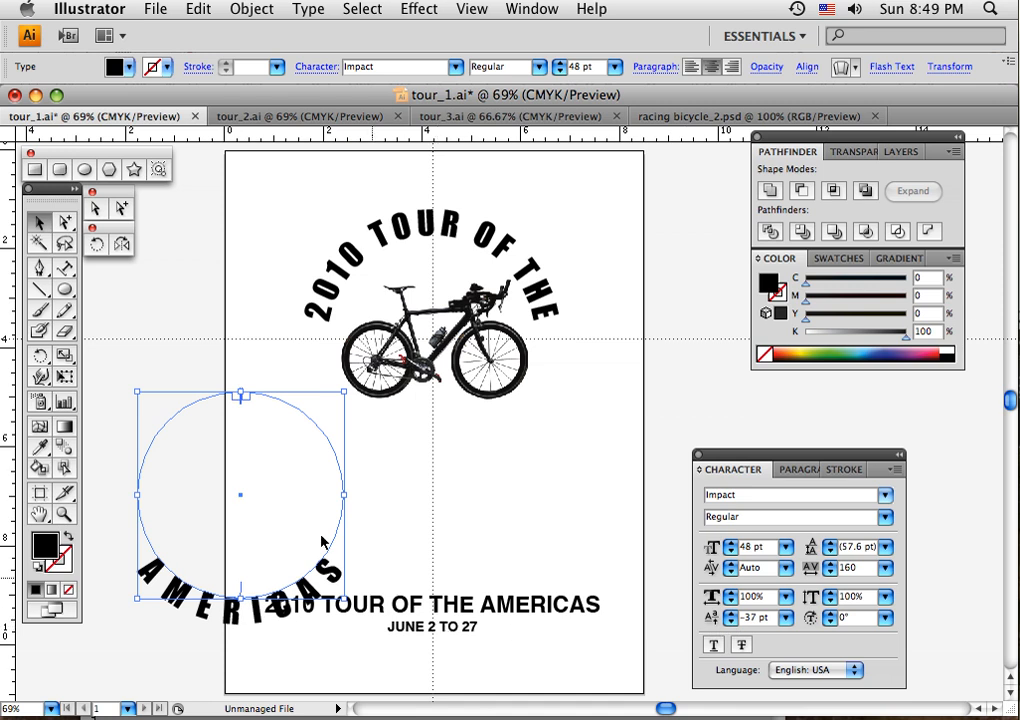
- Move the AMERICAS text circle so its centre sits on the guide intersection, below the bicycle, and deselect it
click(36, 222)
drag(241, 498, 434, 342)
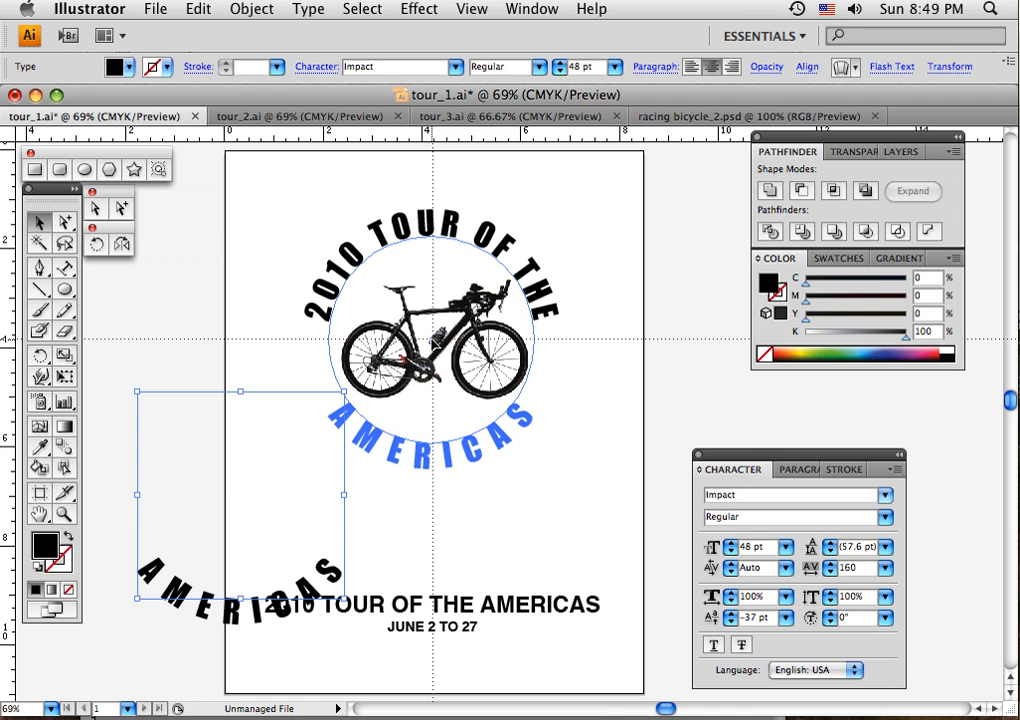
drag(433, 340, 433, 340)
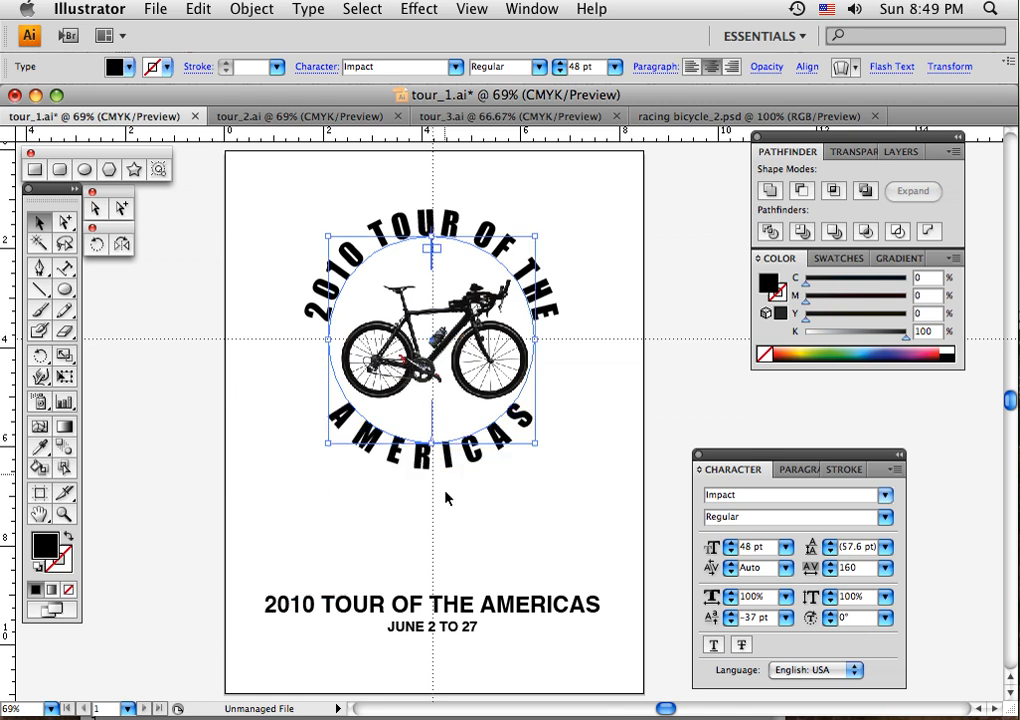
click(478, 509)
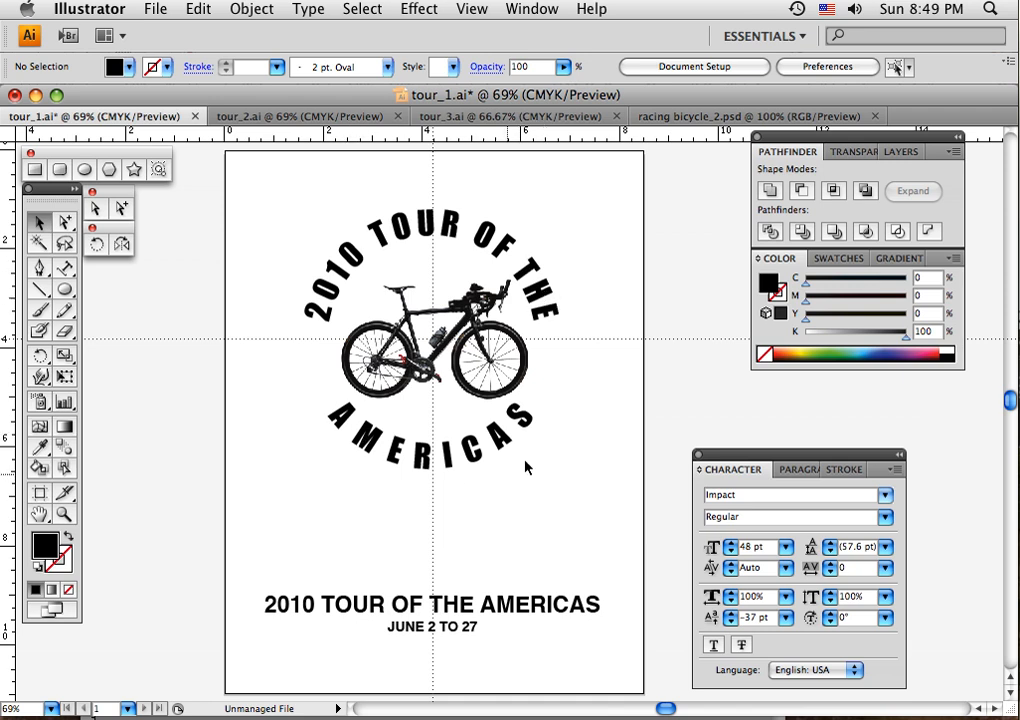
click(518, 416)
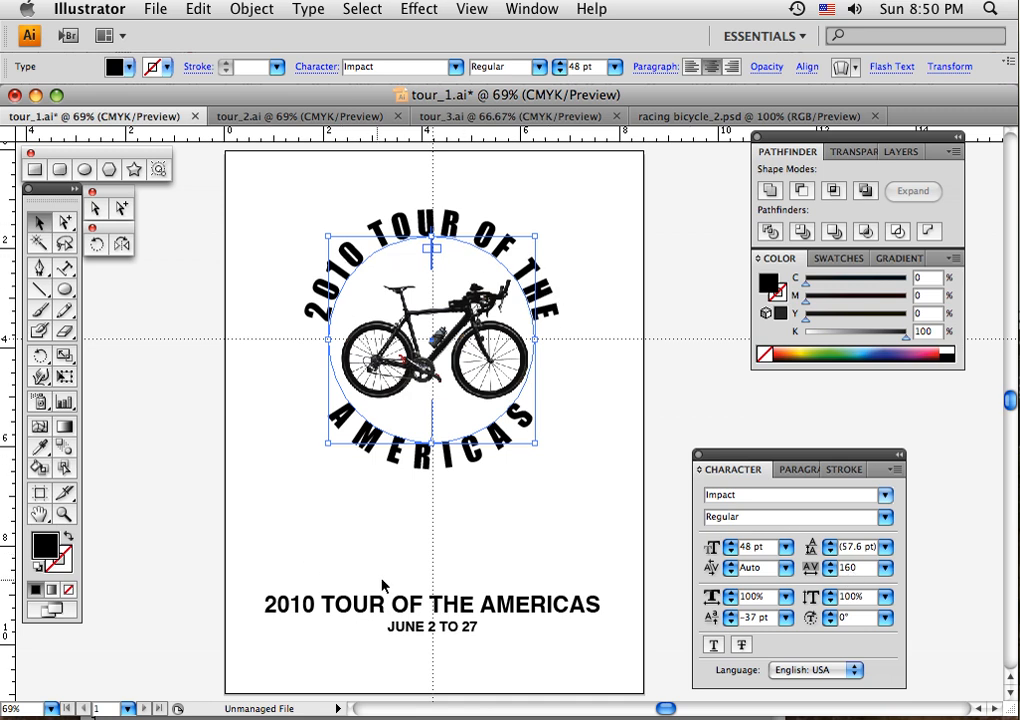
click(440, 535)
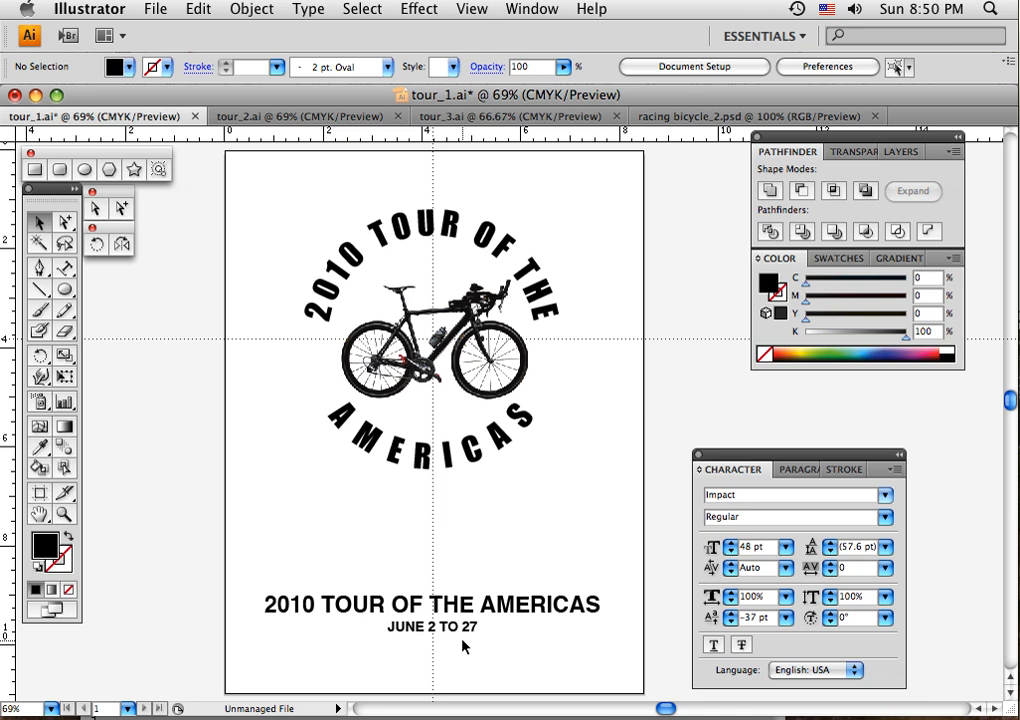
- Draw a circle without fill or stroke, centred on the guide intersection and slightly smaller than the title text circle
click(65, 290)
key(slash)
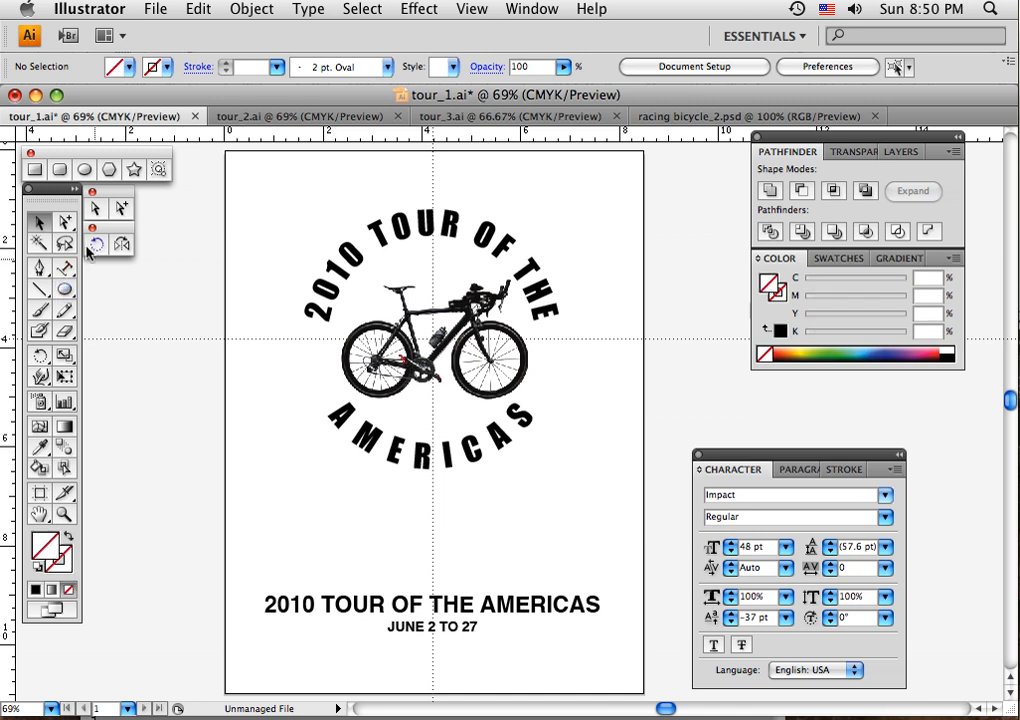
key(l)
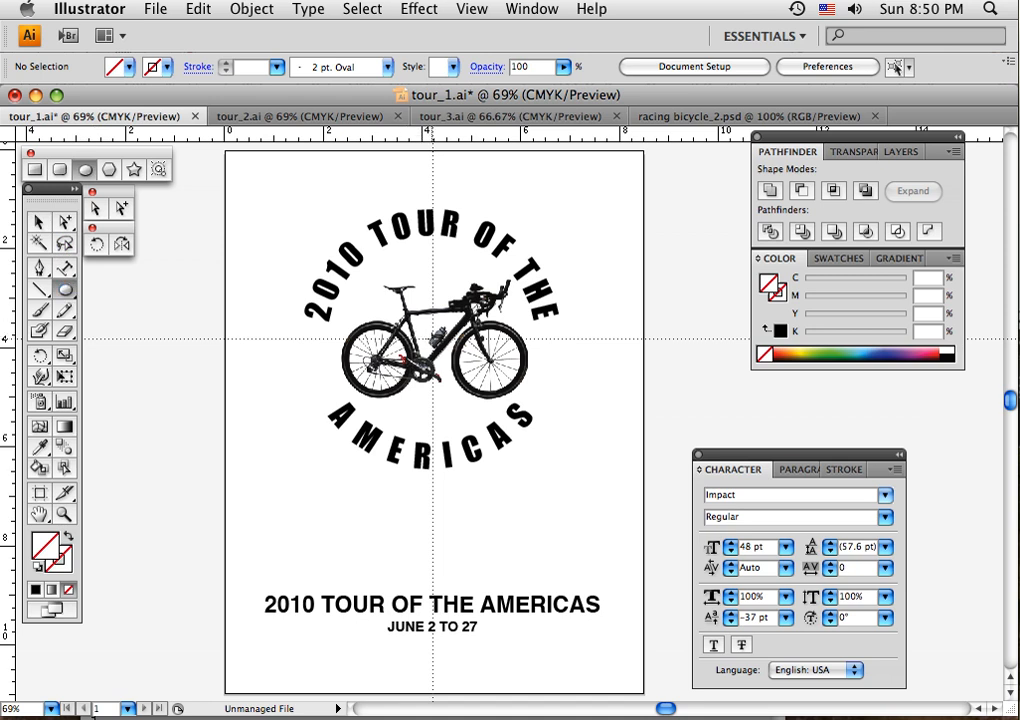
drag(341, 248, 496, 425)
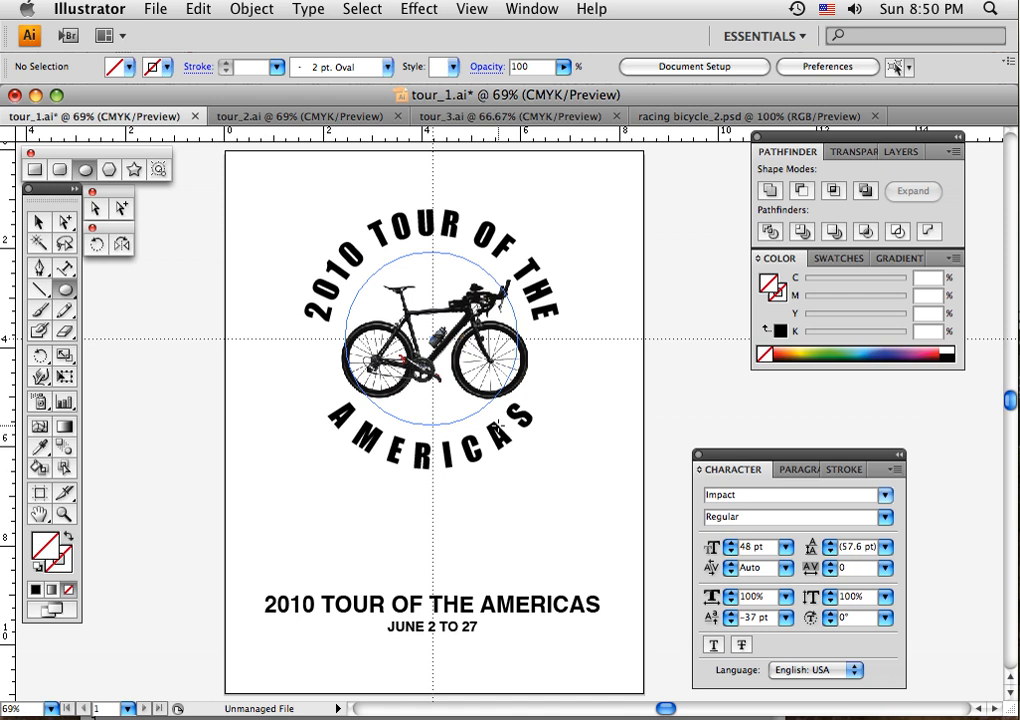
drag(497, 425, 497, 425)
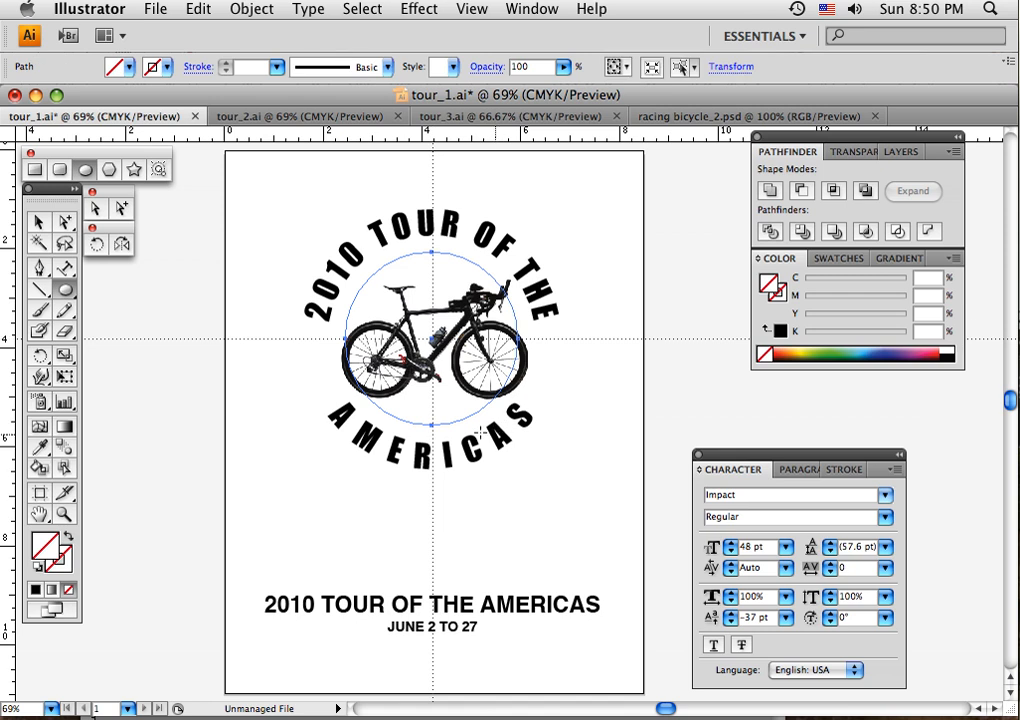
- Add centred 24 pt path type reading JUNE 2 TO 27 to the smaller circle, starting from its top point
click(65, 268)
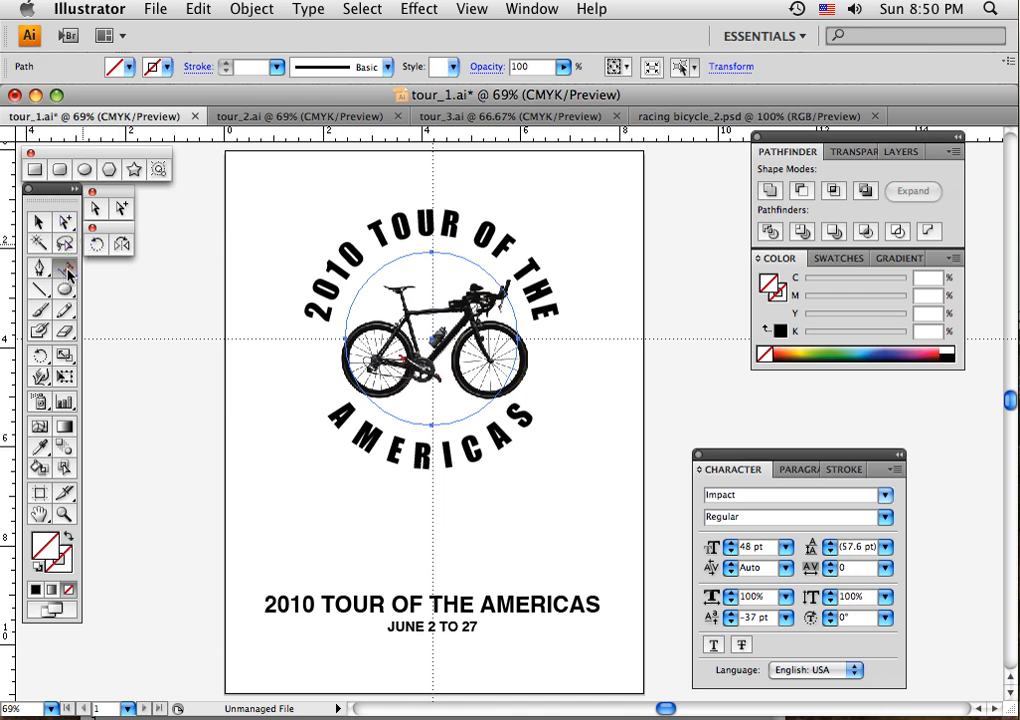
click(431, 246)
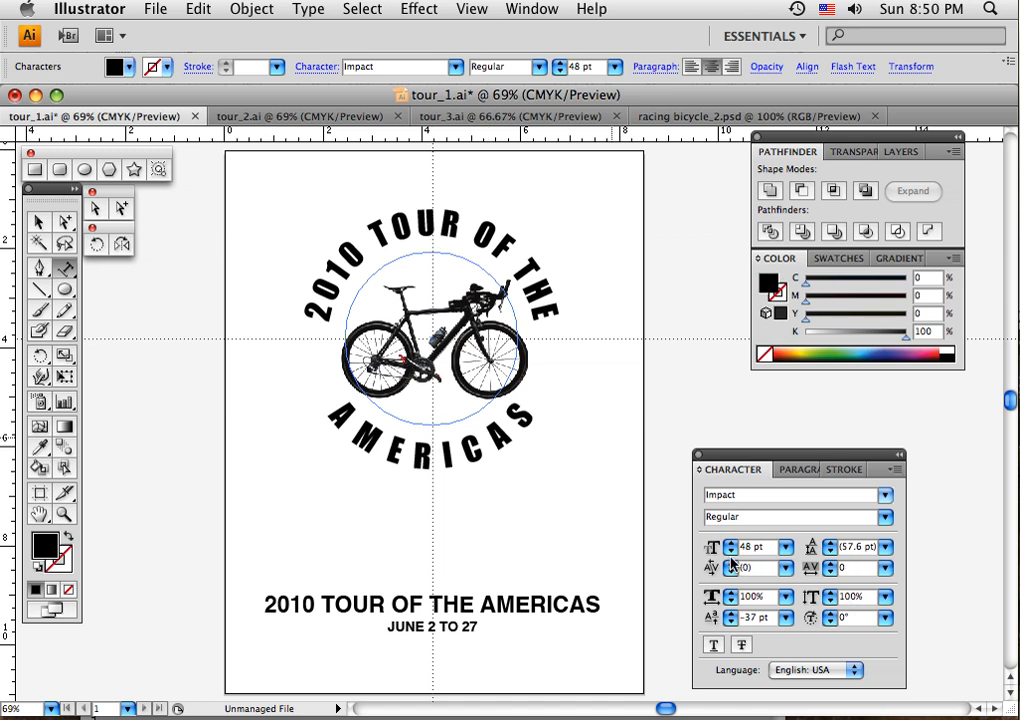
click(786, 547)
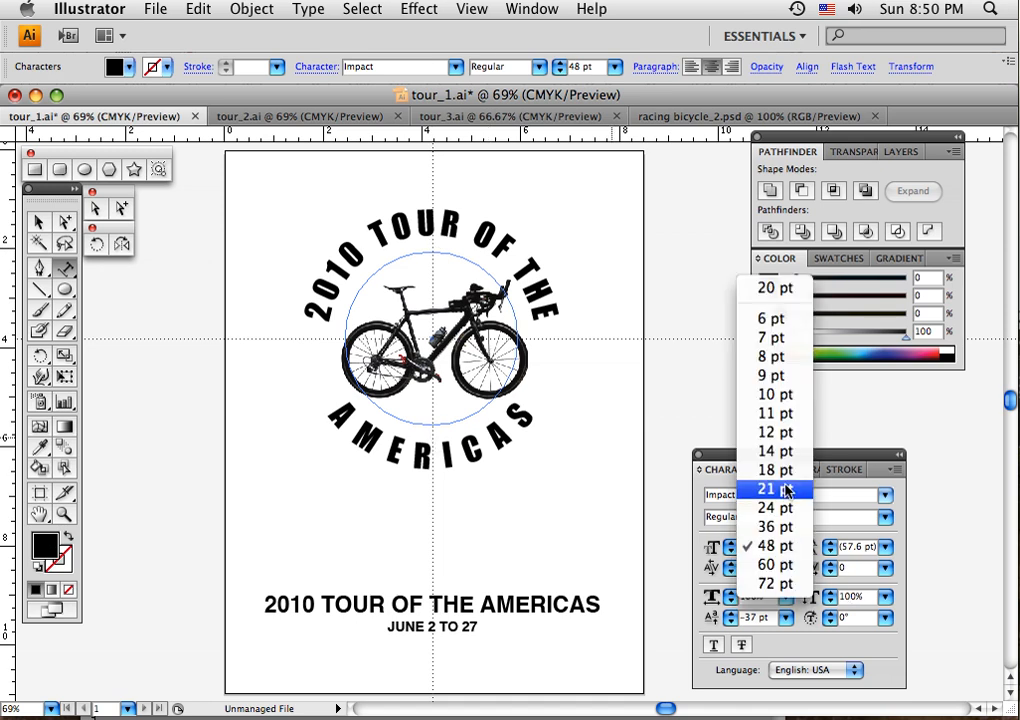
click(786, 507)
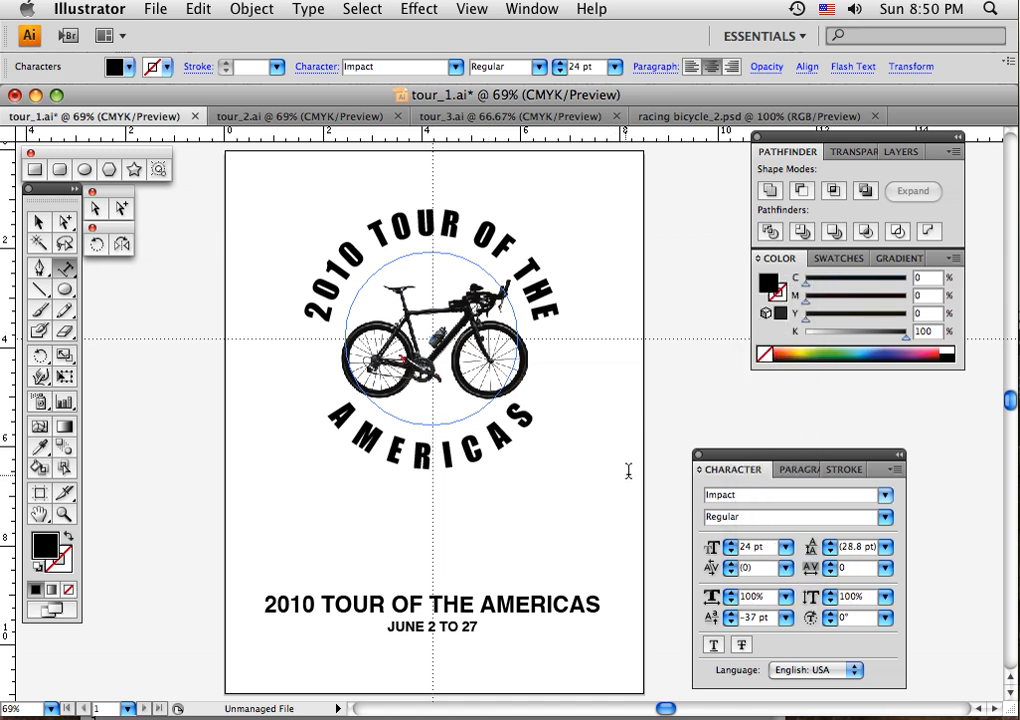
click(799, 470)
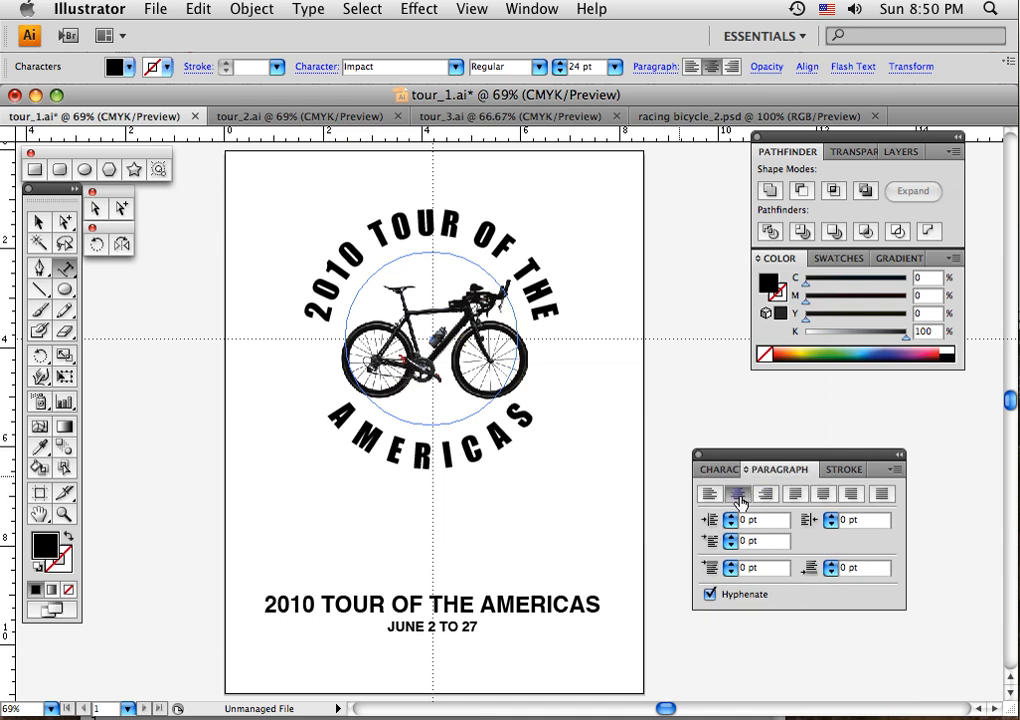
key(super+t)
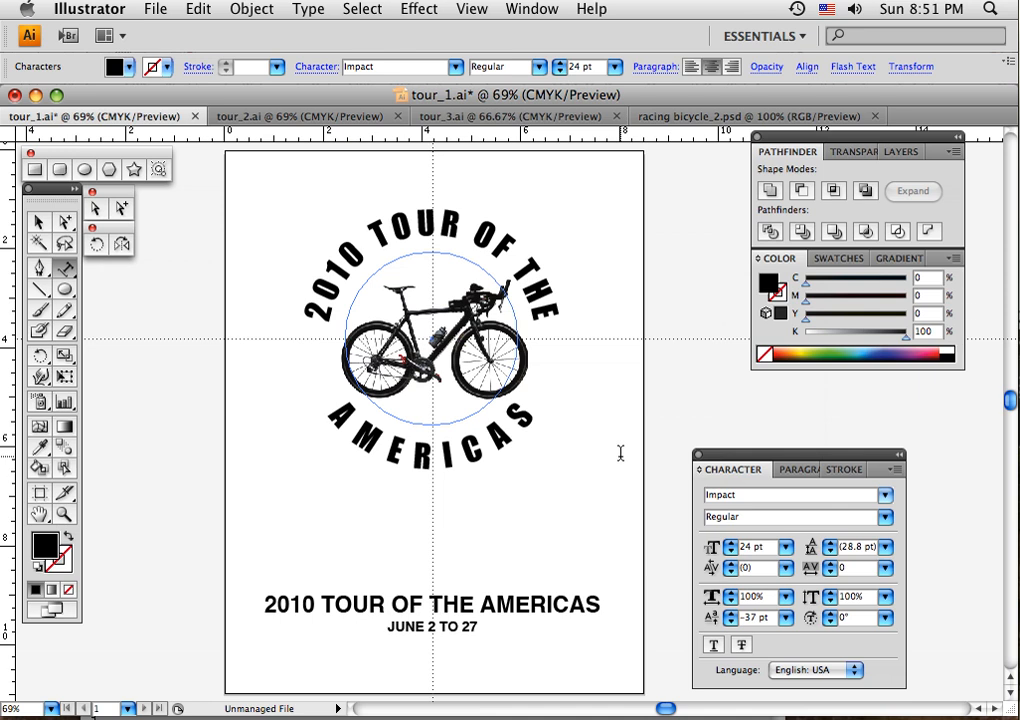
text(JUNE 2 TO 27)
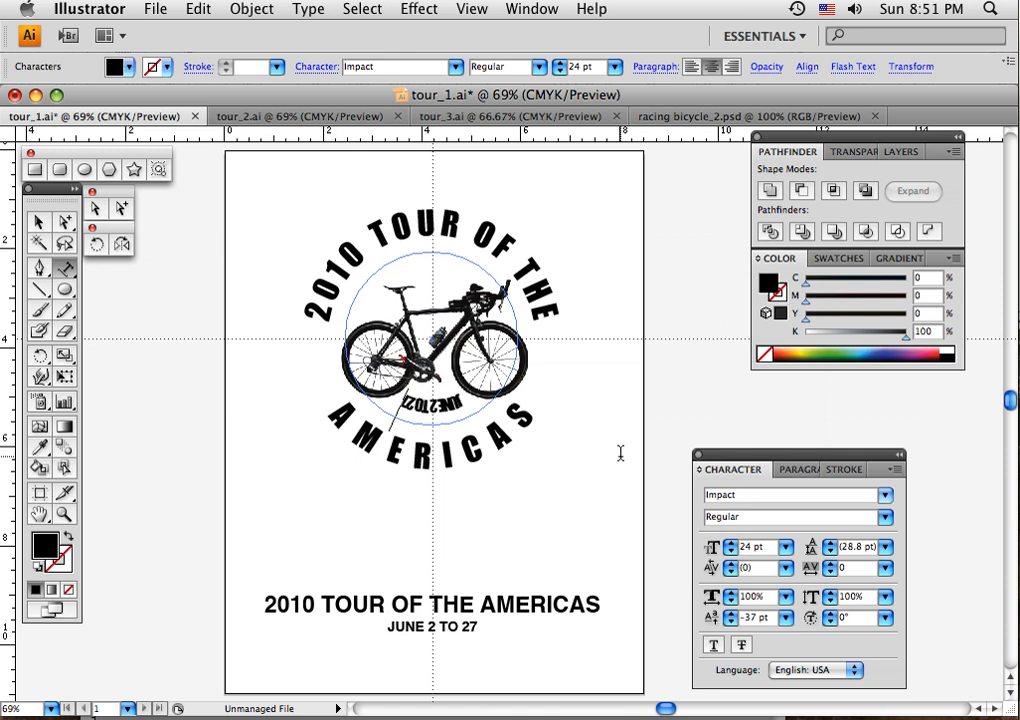
- Set the curved JUNE 2 TO 27 text's baseline shift to 0 pt and flip it inside the circle's lower arc
click(37, 223)
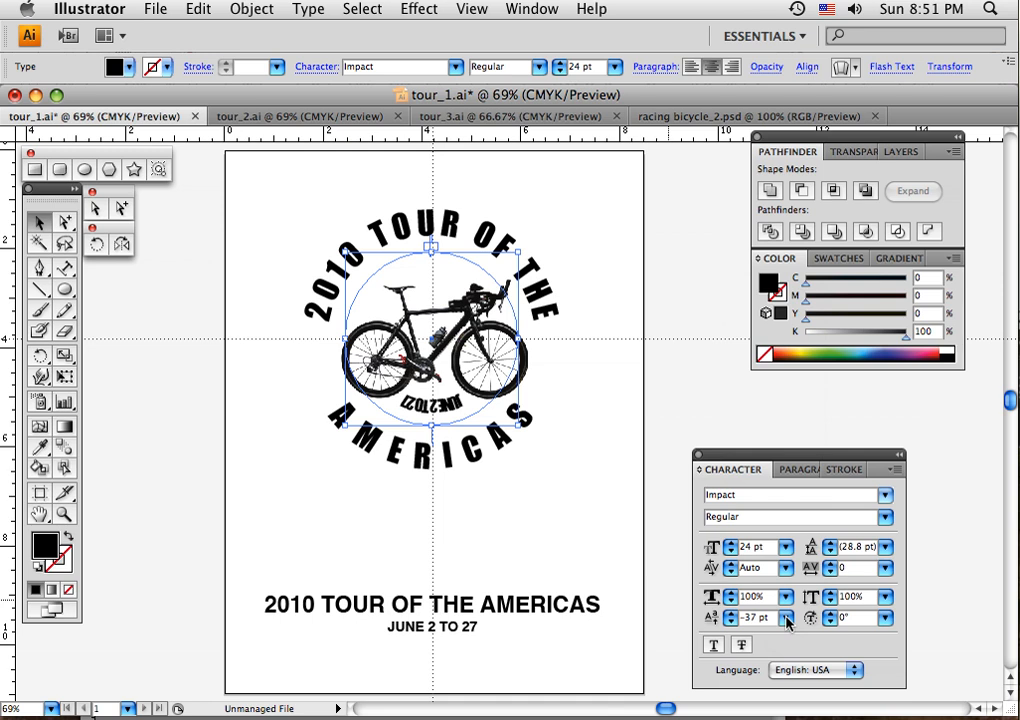
click(787, 621)
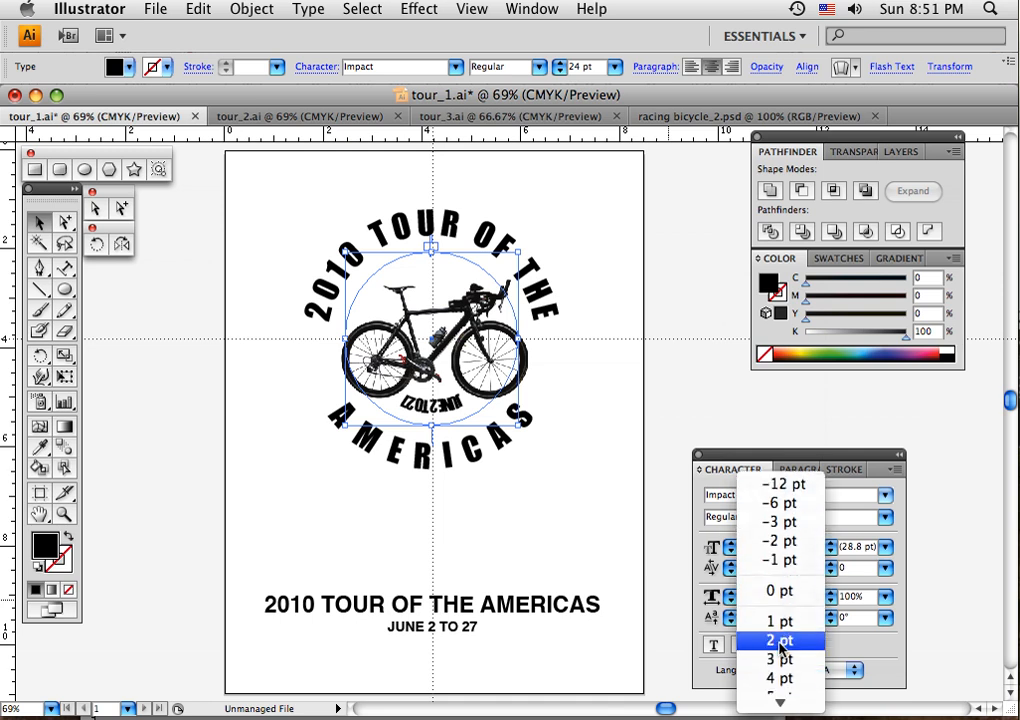
click(778, 590)
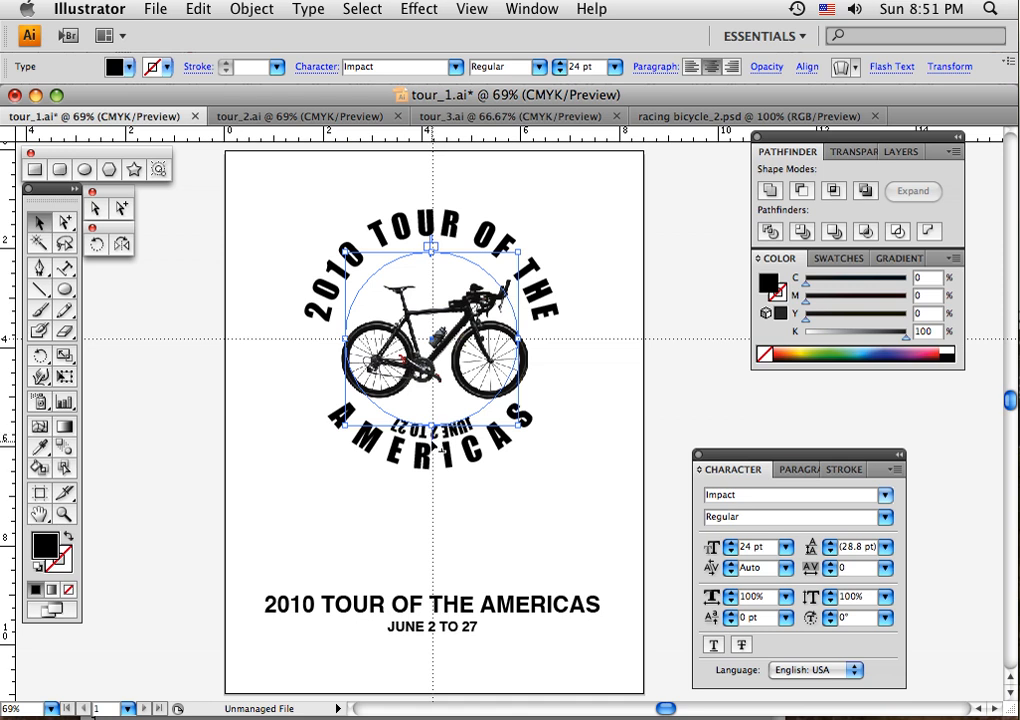
drag(432, 441, 434, 416)
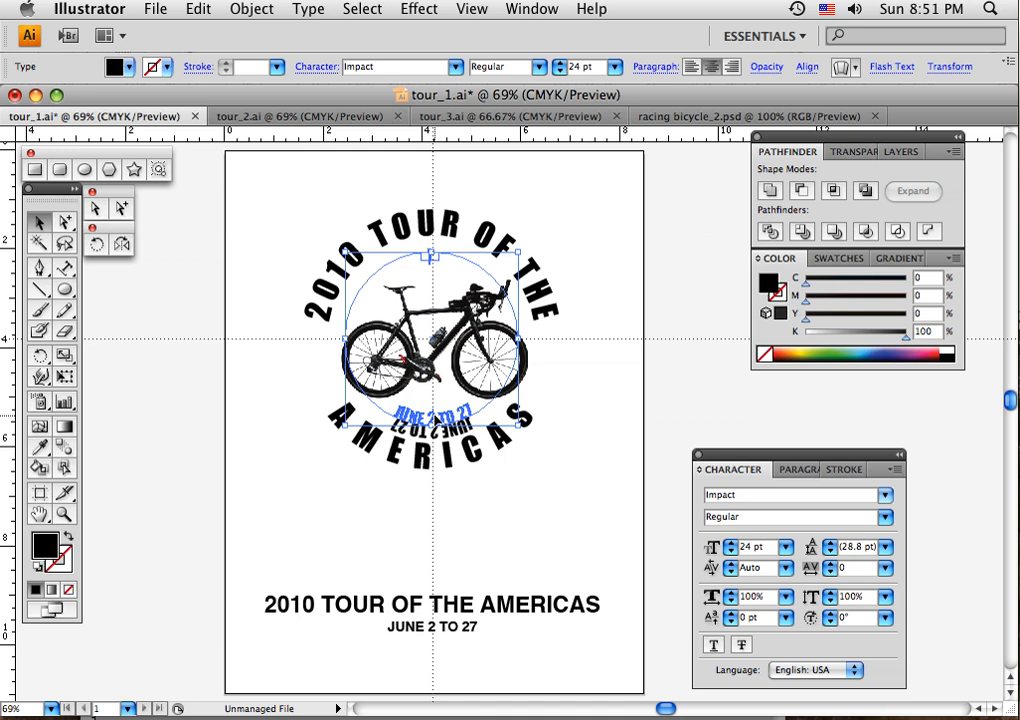
drag(434, 416, 434, 416)
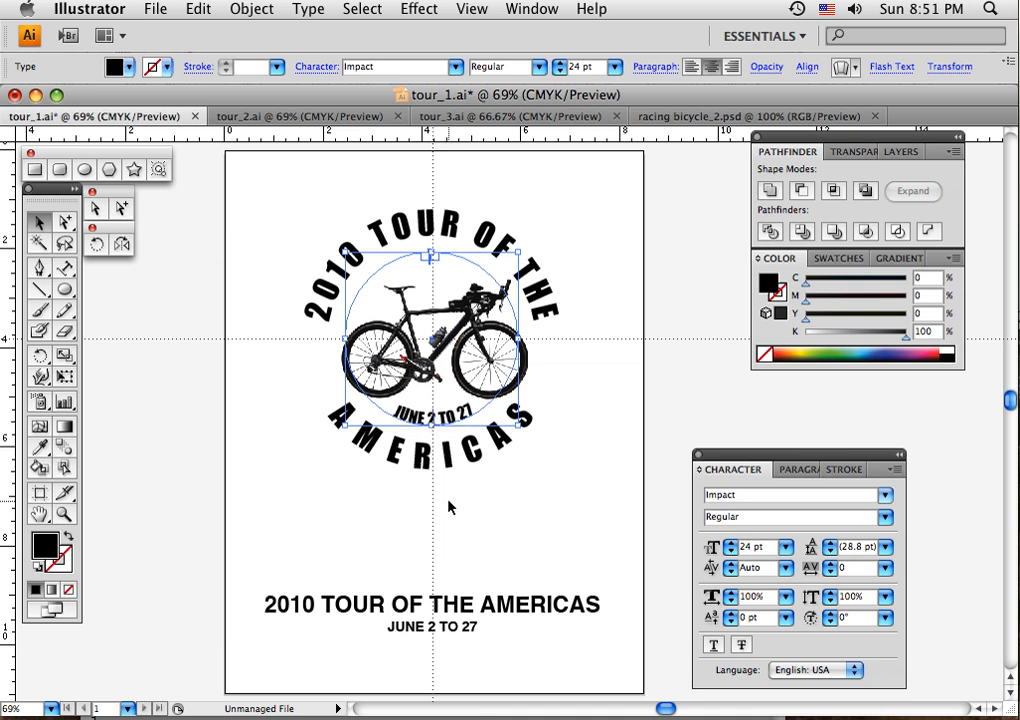
- Set the curved JUNE 2 TO 27 text's baseline shift to -8 pt
click(731, 622)
click(731, 622)
click(731, 622)
click(731, 622)
click(731, 622)
click(731, 622)
click(731, 622)
click(731, 622)
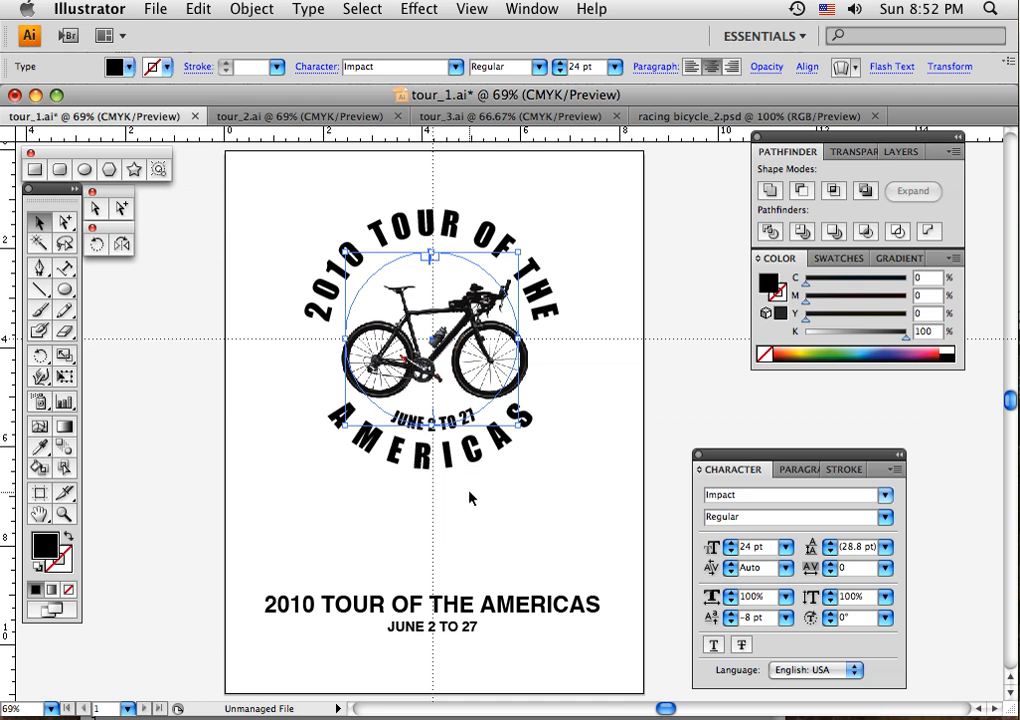
- Increase the tracking of the curved JUNE 2 TO 27 text to 140 and deselect it
key(alt+Right)
key(alt+Right)
key(alt+Right)
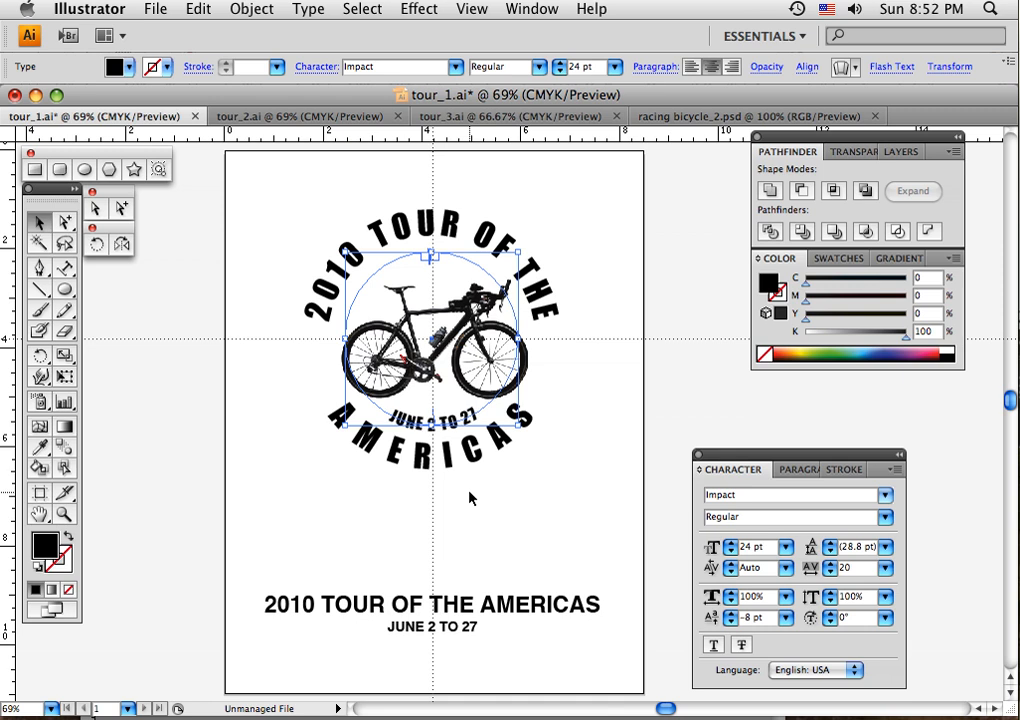
key(alt+Right)
key(alt+Right)
key(alt+Right)
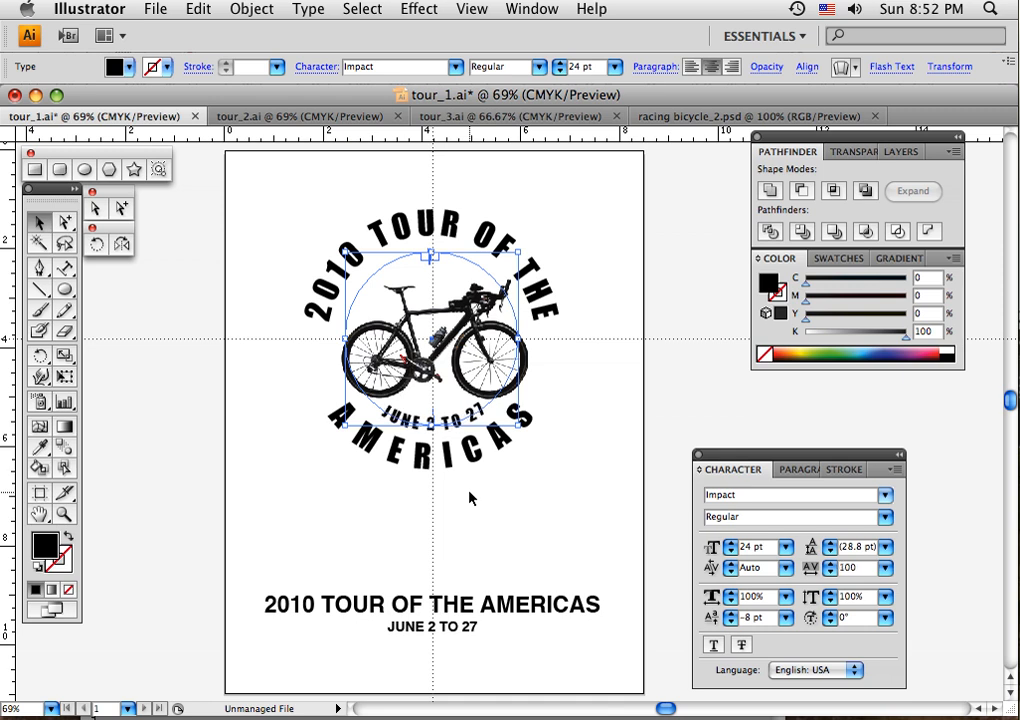
key(alt+Right)
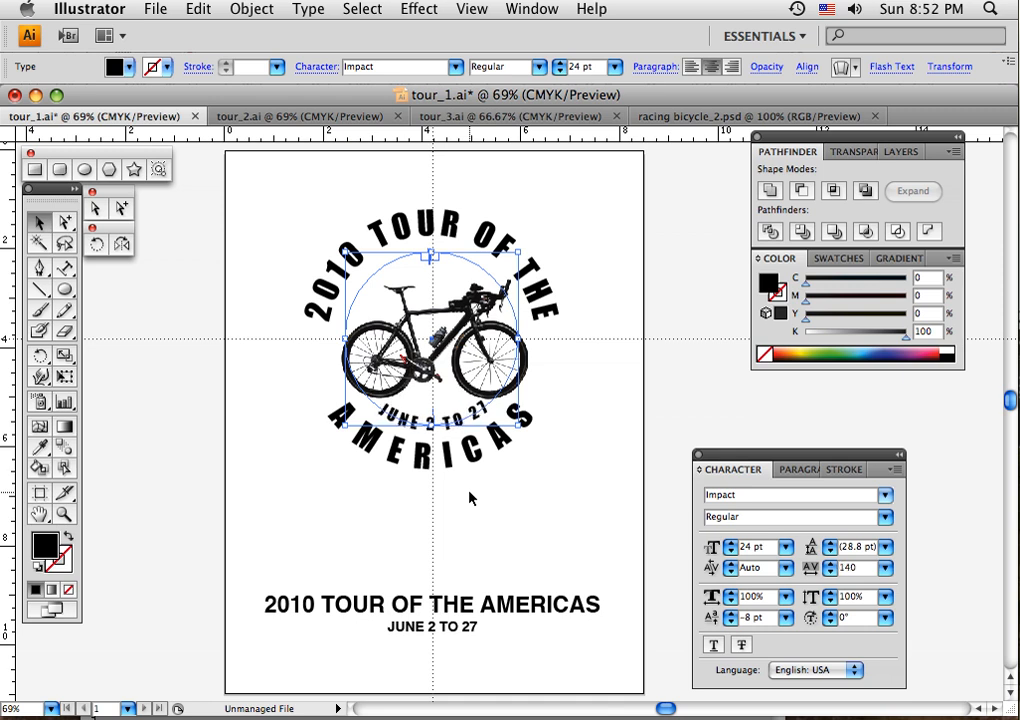
click(546, 471)
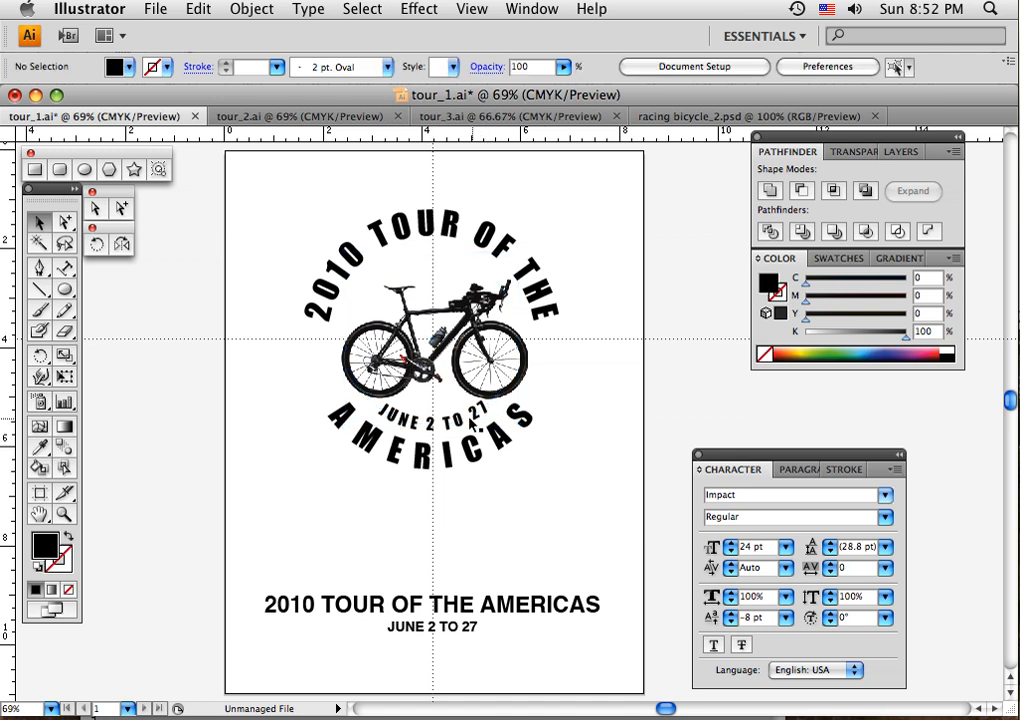
- Reduce the tracking of the curved JUNE 2 TO 27 text to 80 and deselect it
click(476, 423)
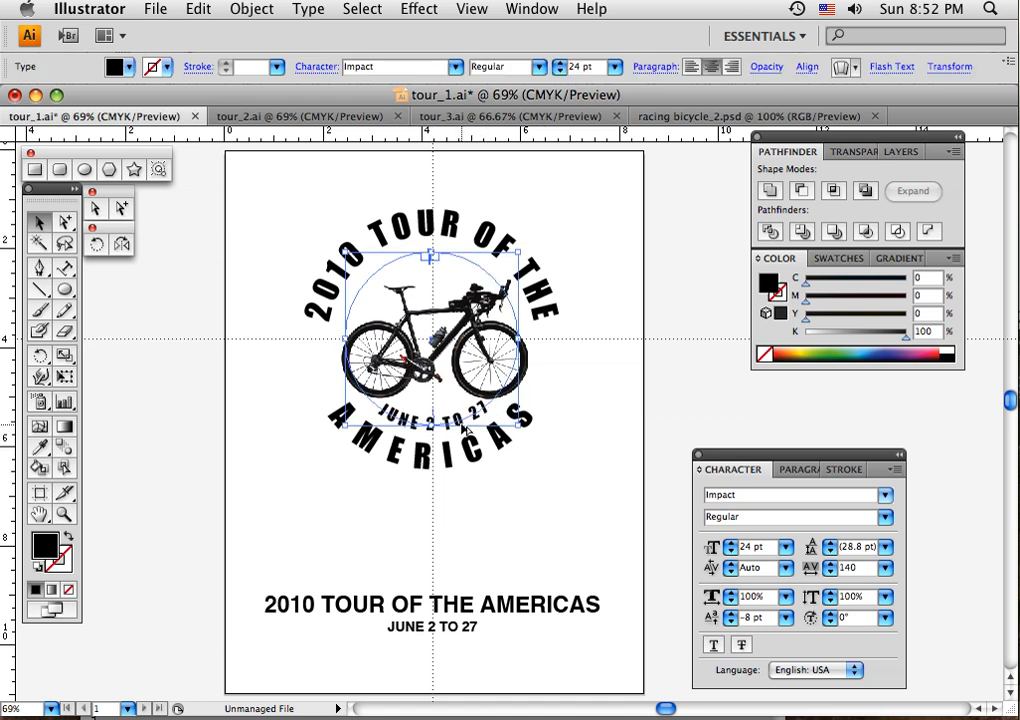
key(alt+Left)
key(alt+Left)
key(alt+Left)
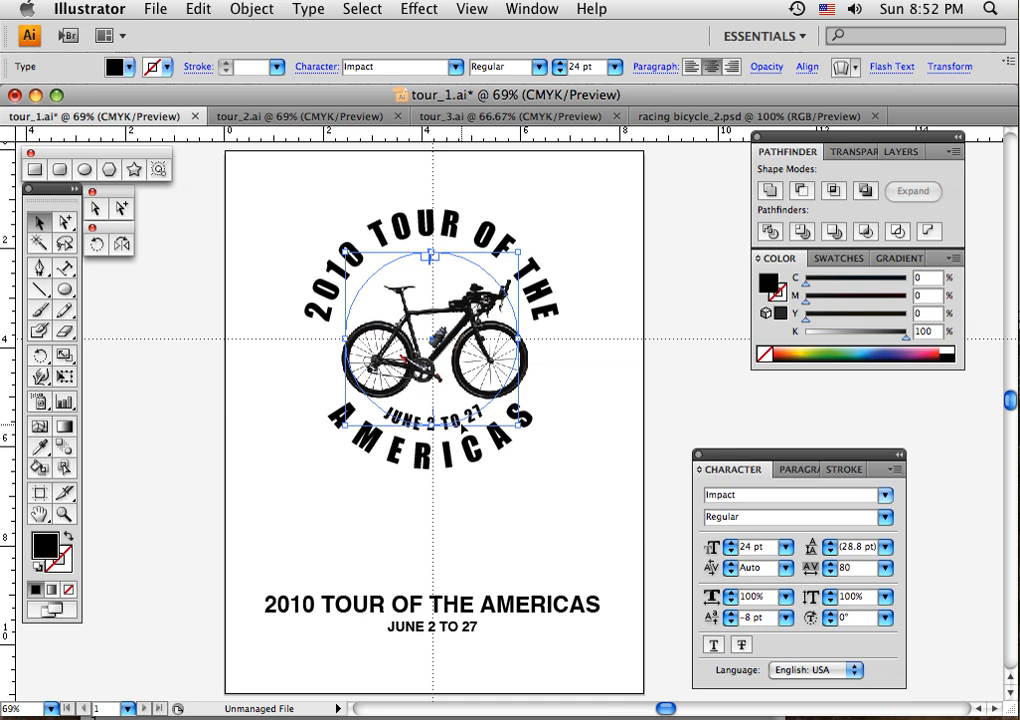
click(587, 410)
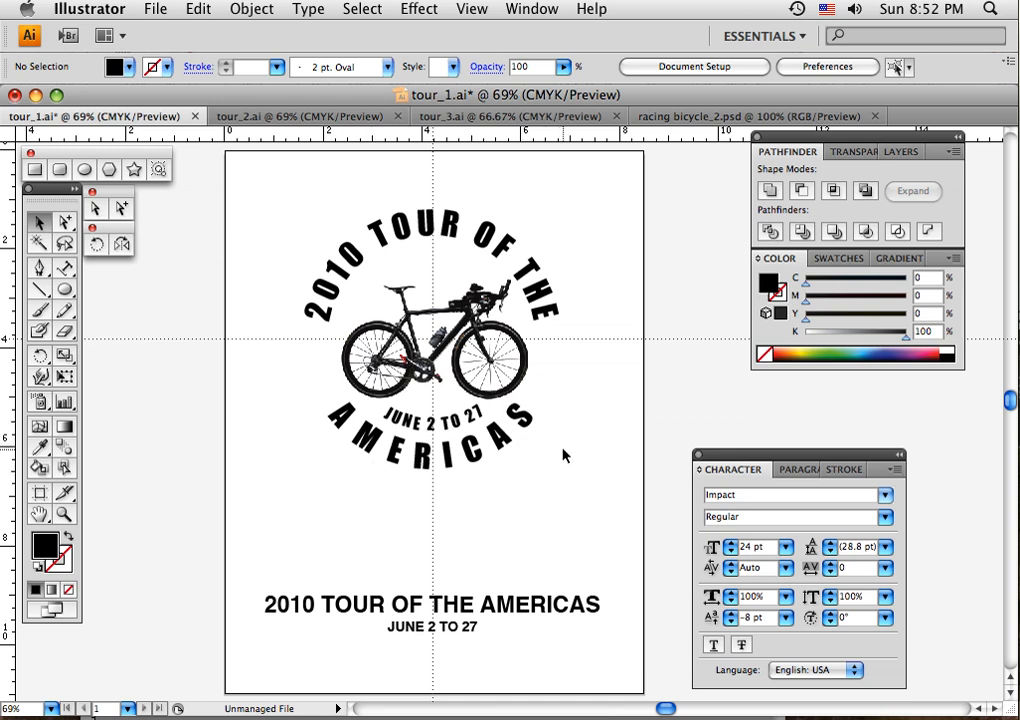
- Convert the curved 2010 TOUR OF THE, AMERICAS and JUNE 2 TO 27 texts to outlines together
click(352, 266)
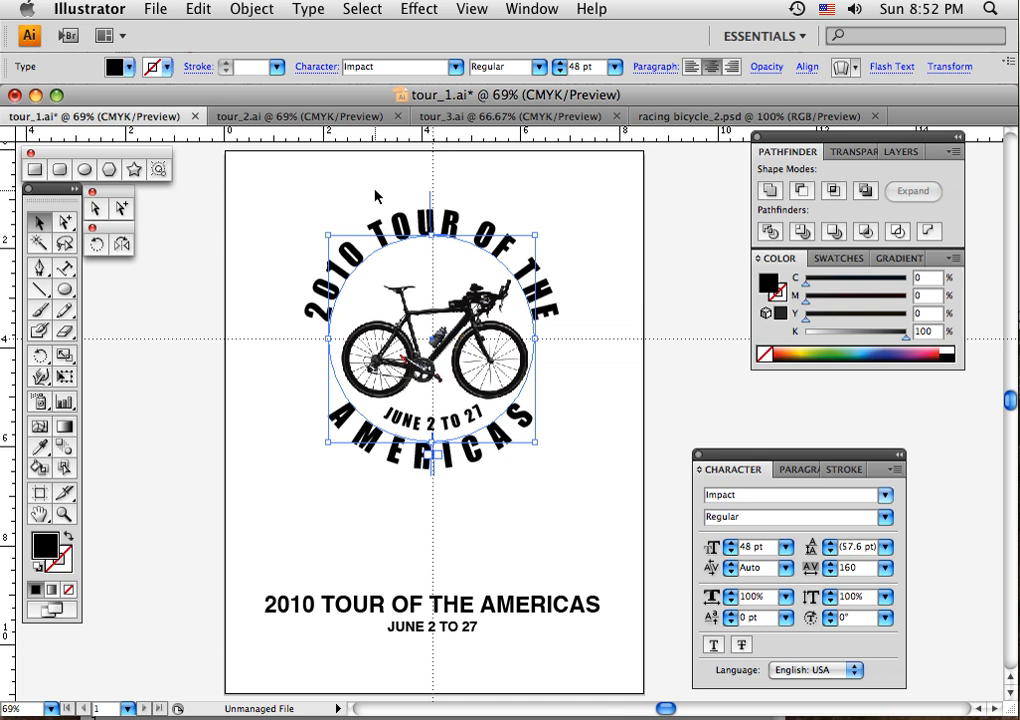
drag(350, 188, 393, 263)
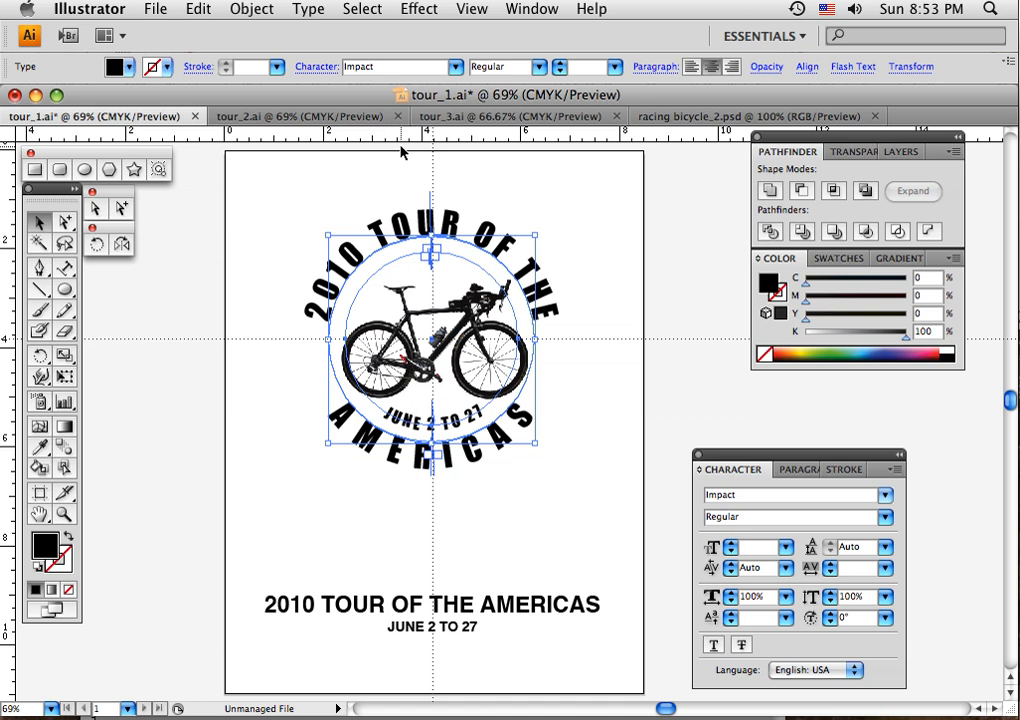
click(311, 10)
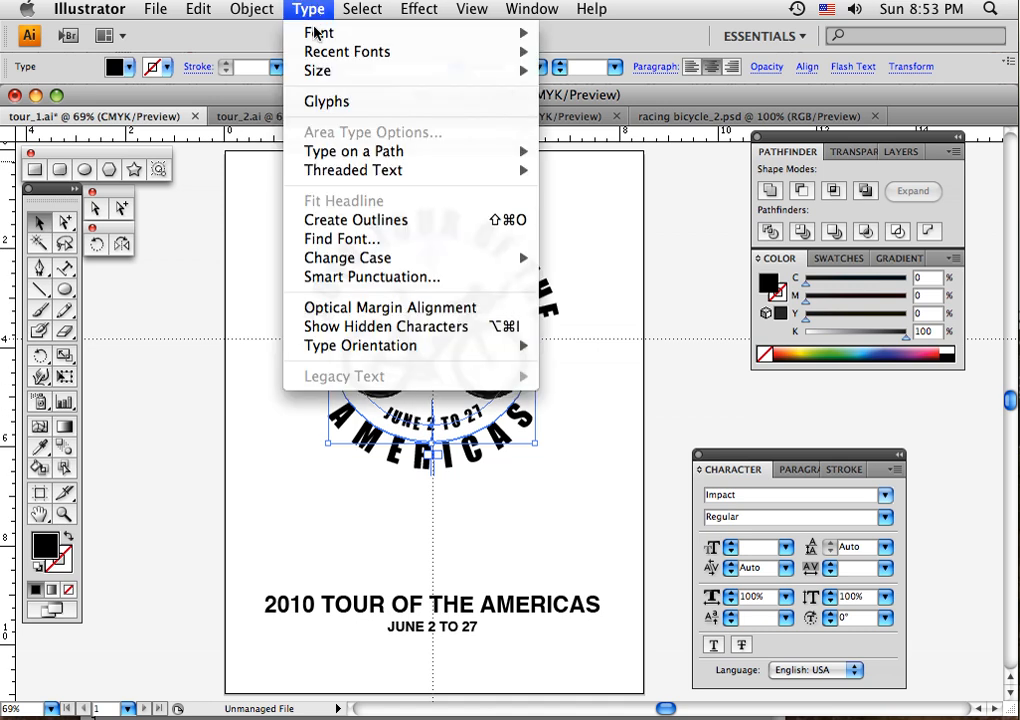
click(300, 219)
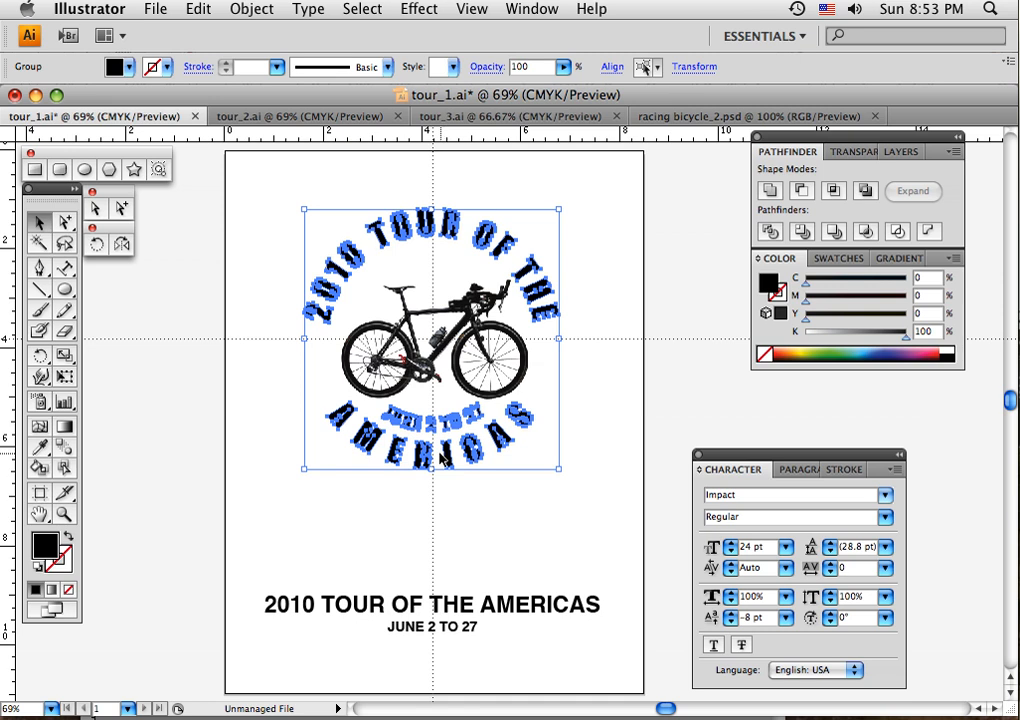
- Group the outlined 2010 TOUR OF THE and AMERICAS lettering, leaving the date lettering separate, and deselect everything
click(403, 487)
click(345, 279)
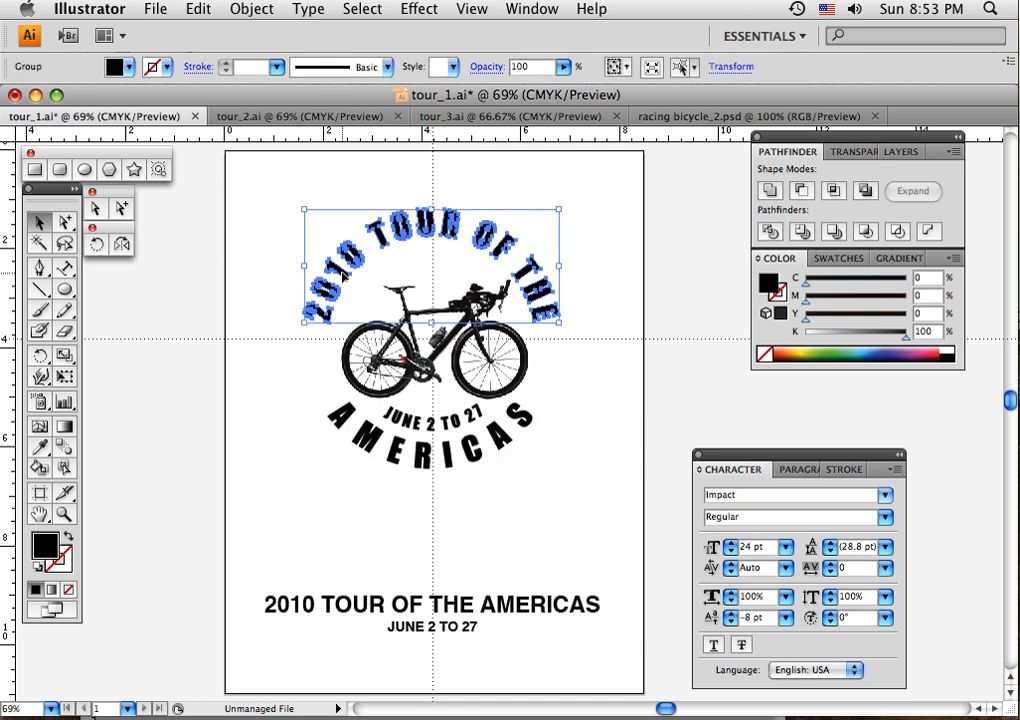
shift+click(378, 446)
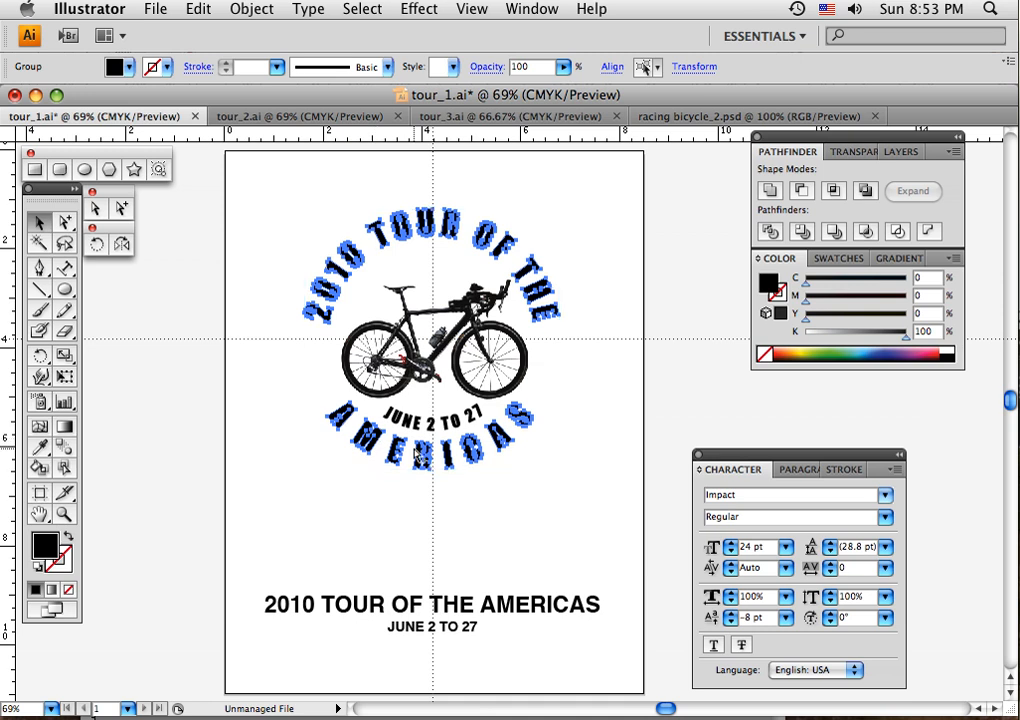
click(480, 483)
click(463, 433)
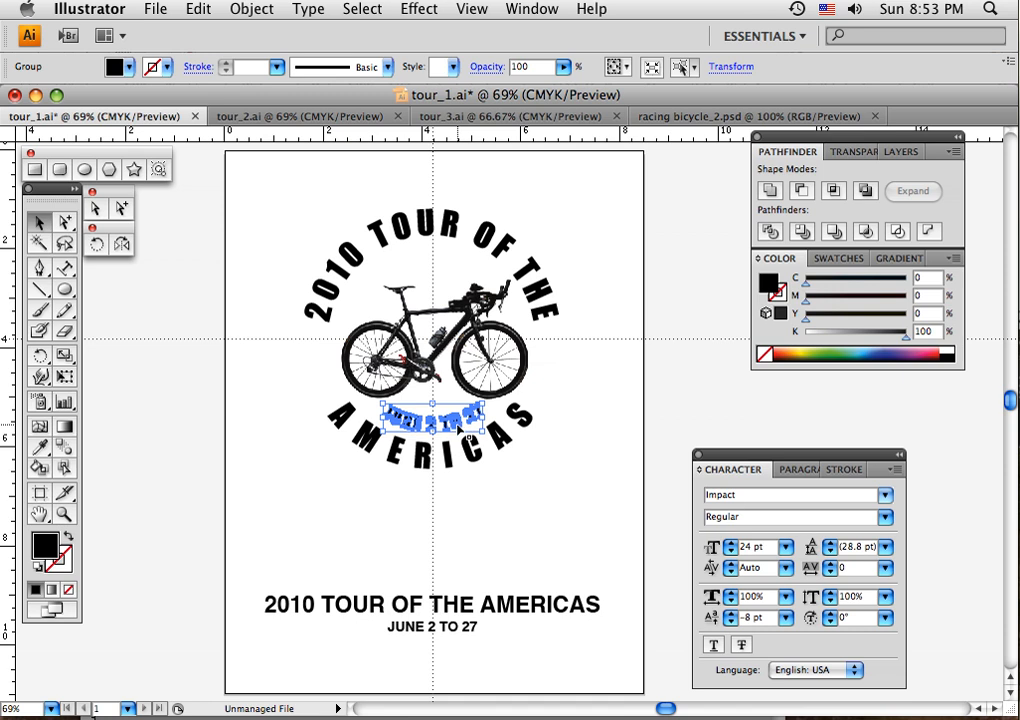
click(343, 320)
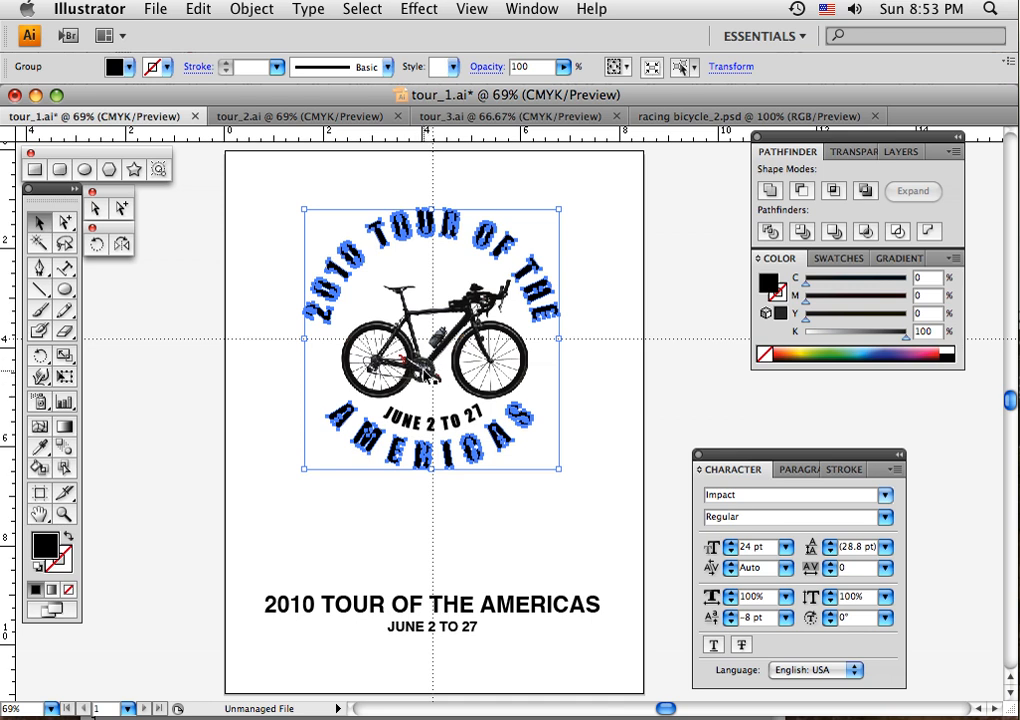
click(521, 522)
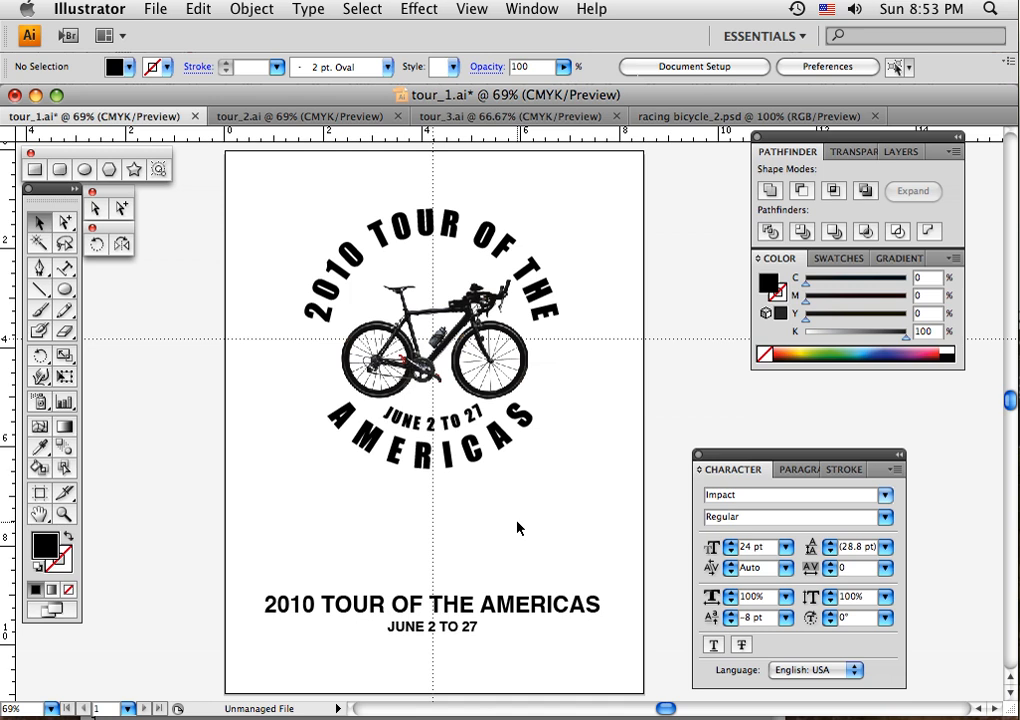
- Draw a circle centred on the guide intersection, slightly larger than the curved lettering, fill it with orange and place it behind the artwork
click(70, 290)
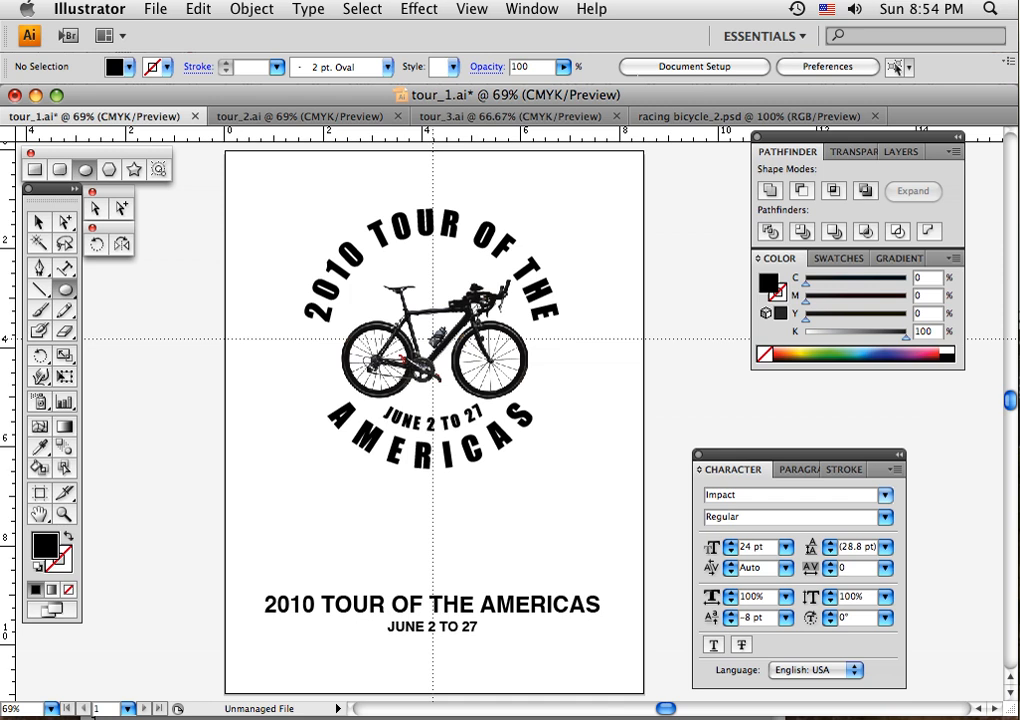
drag(433, 339, 532, 483)
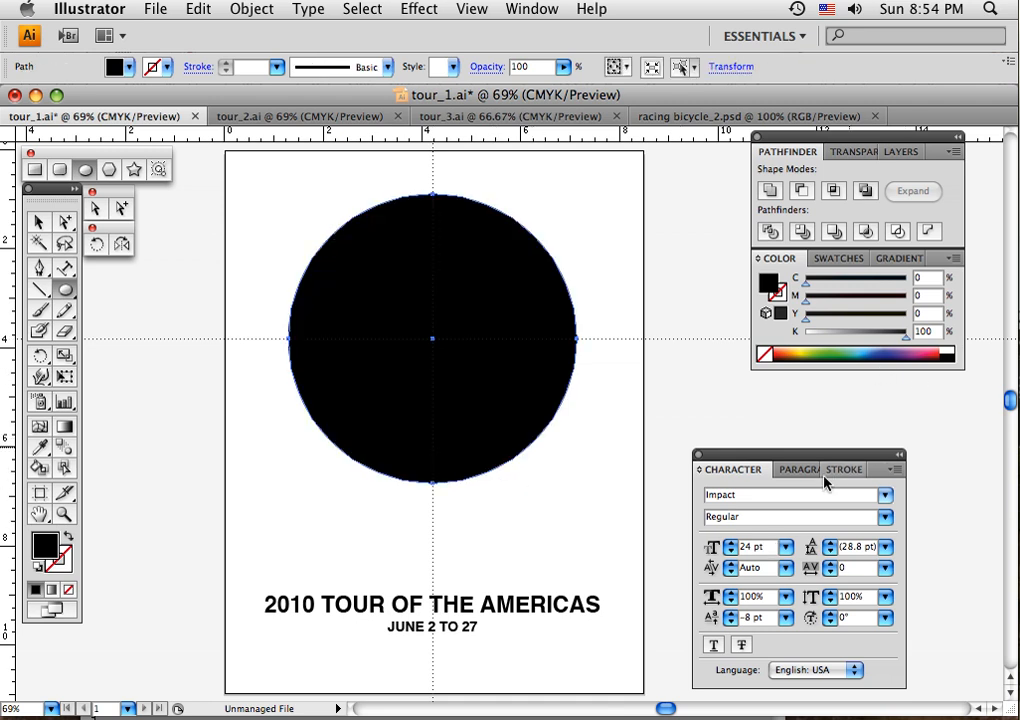
click(846, 263)
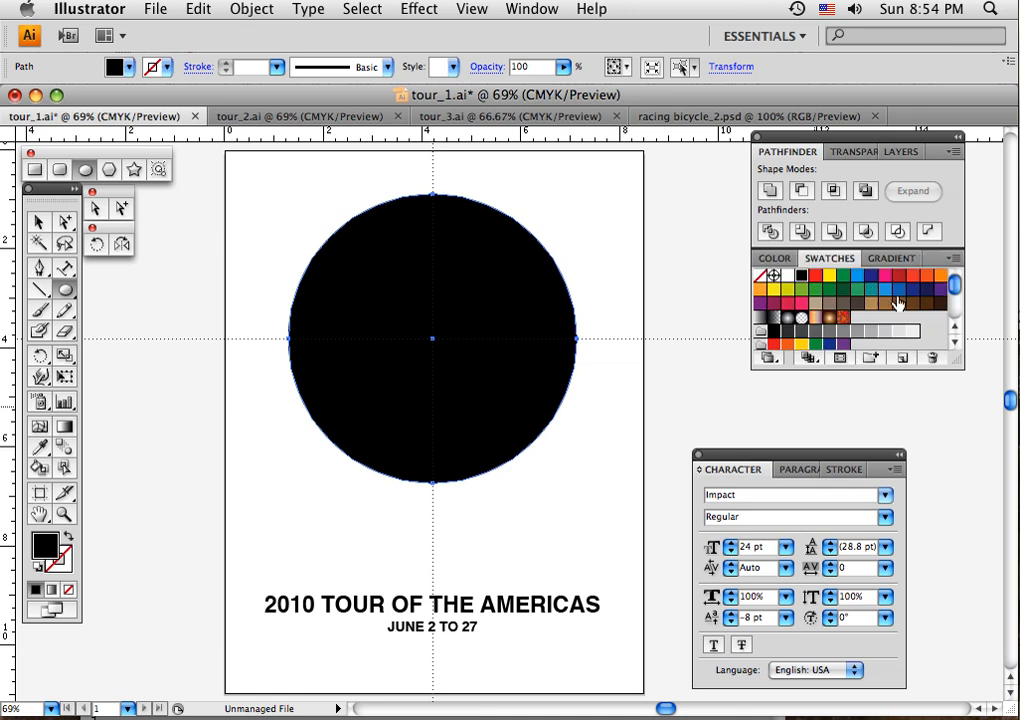
click(927, 274)
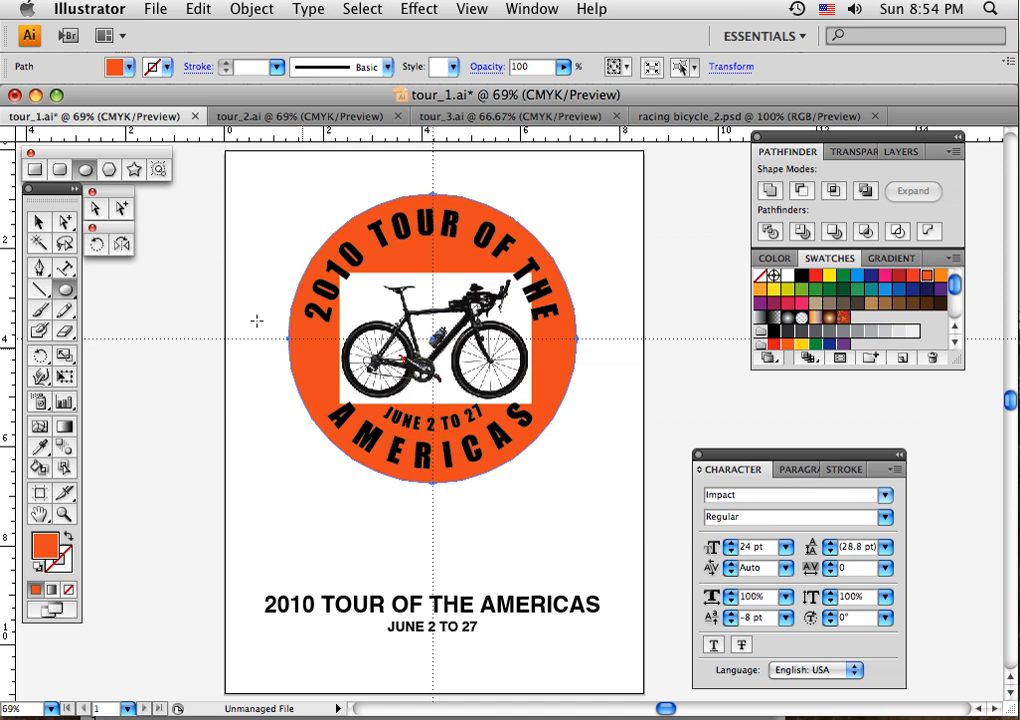
click(38, 222)
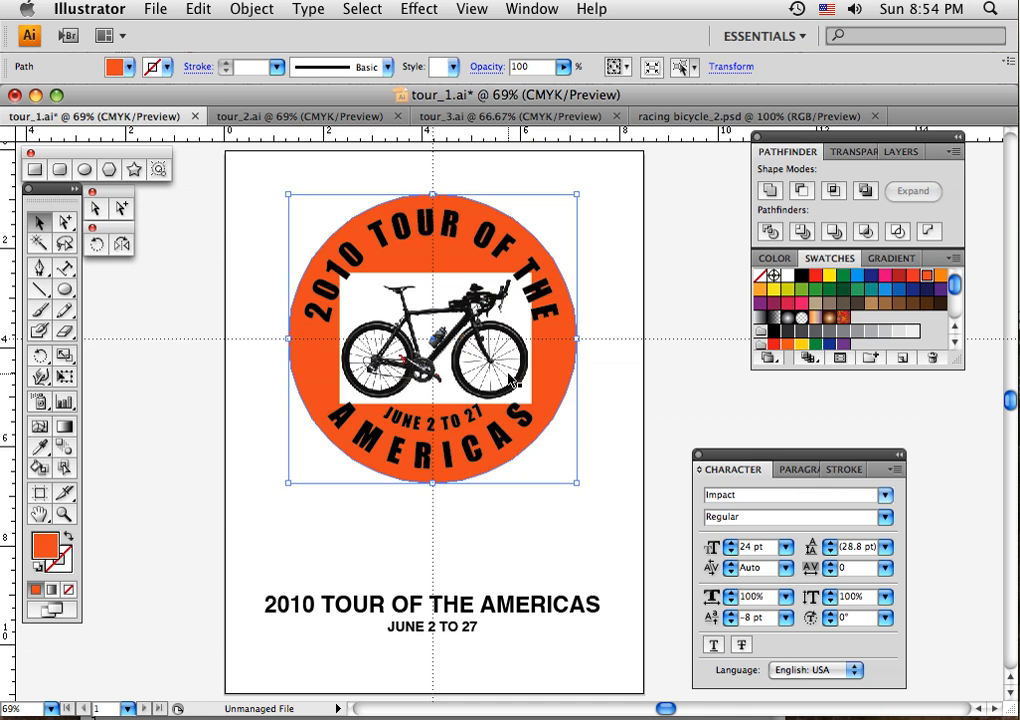
- Copy the transparent bicycle from racing bicycle_2.psd into tour_1.ai and delete the bicycle image with the white background
click(684, 118)
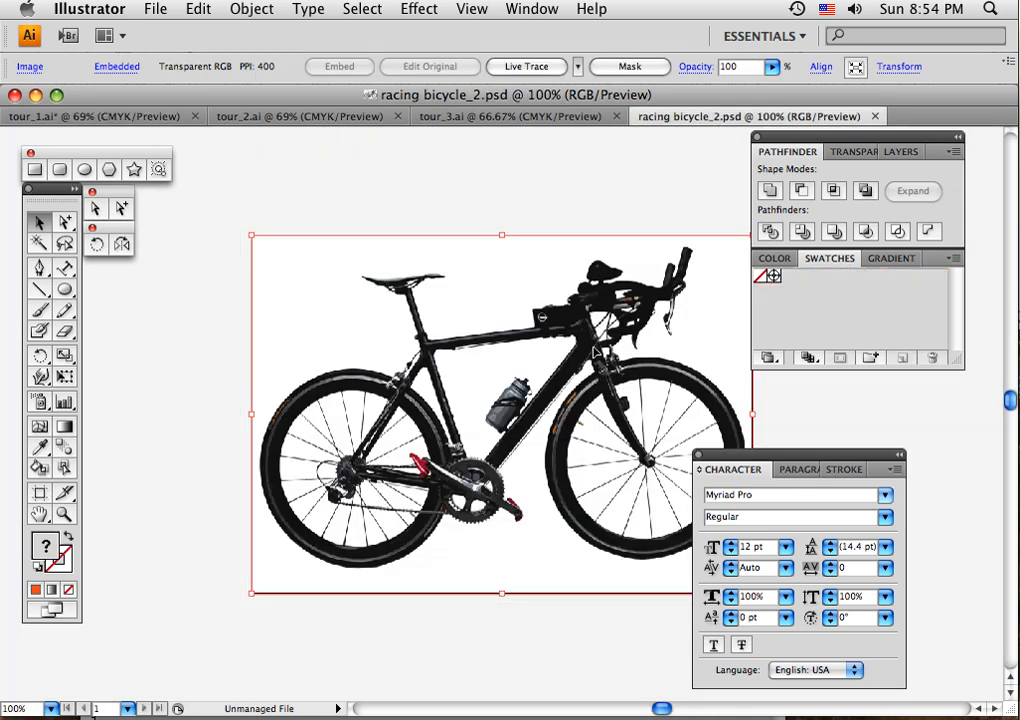
key(super+c)
click(100, 118)
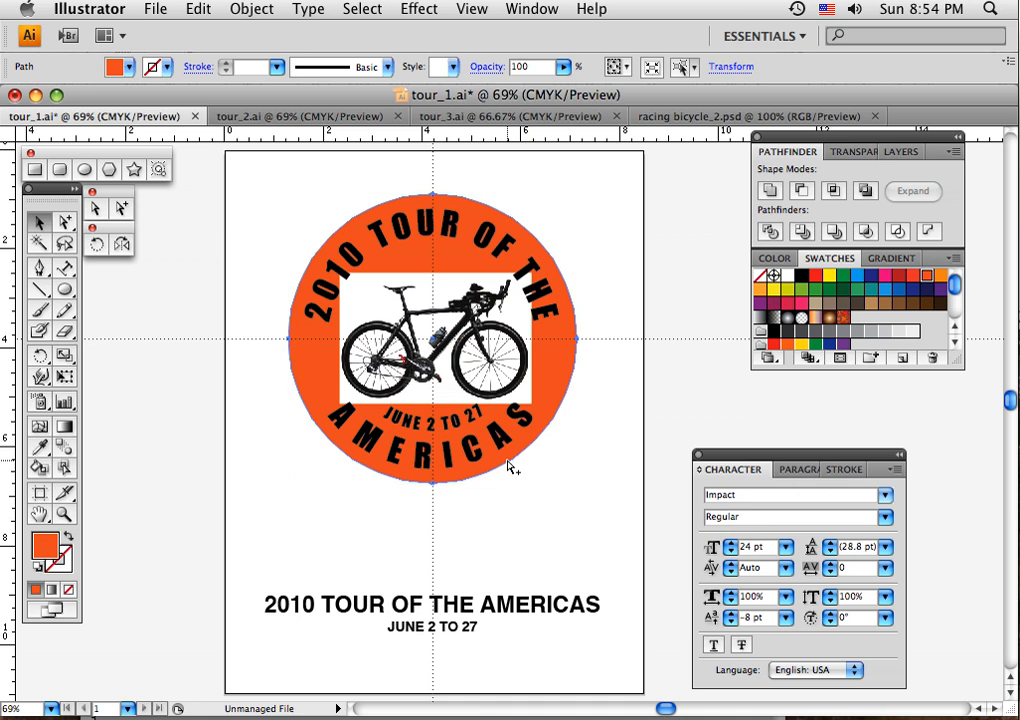
key(super+v)
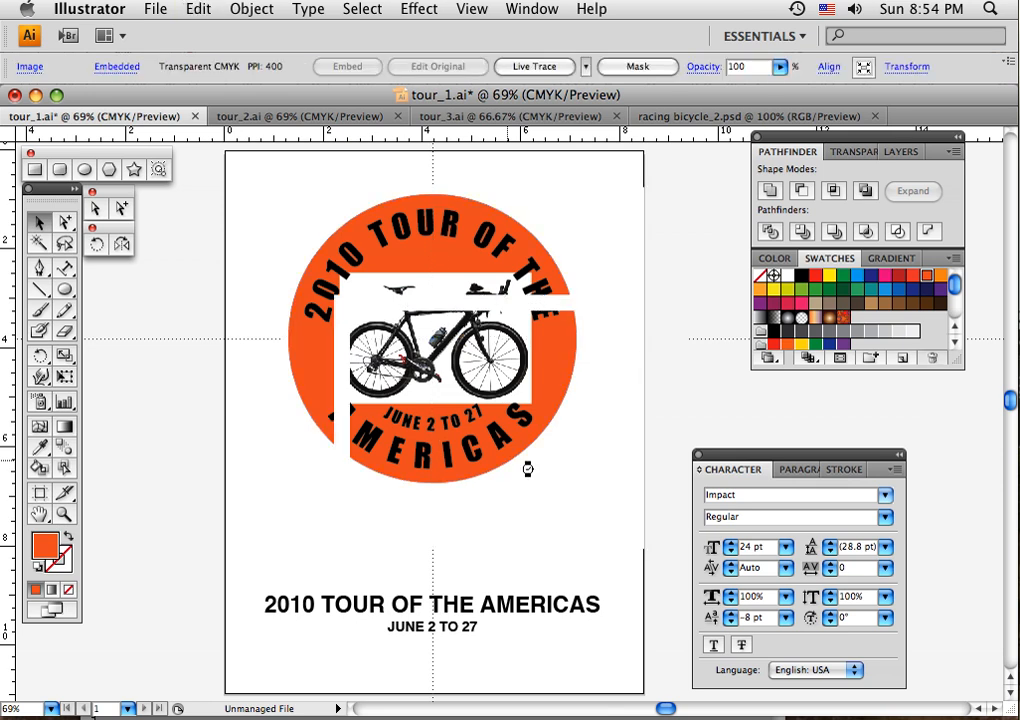
key(super+v)
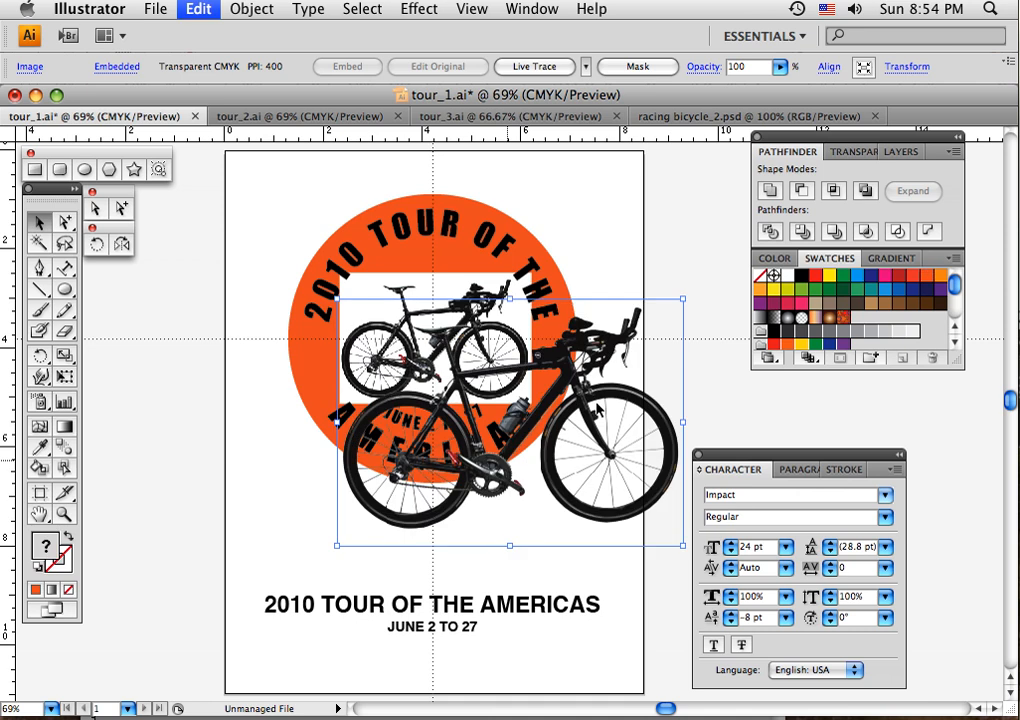
click(420, 289)
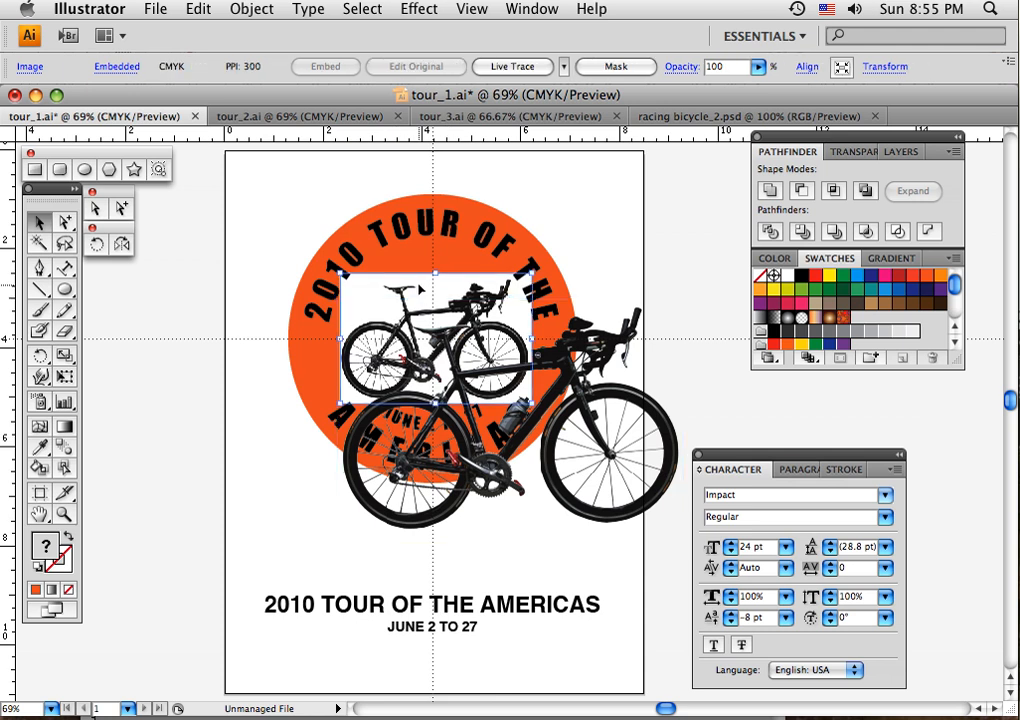
key(Delete)
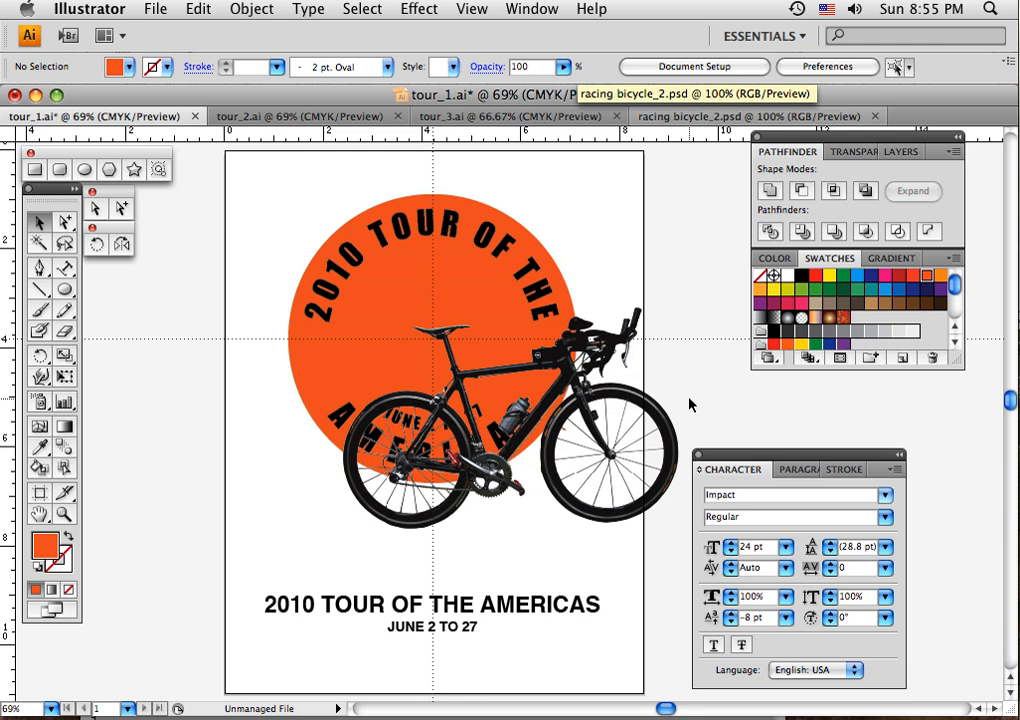
- Move the pasted bicycle onto the orange circle and scale it proportionally to fill the space between the title and the date lettering
drag(569, 372, 511, 293)
click(602, 522)
key(Delete)
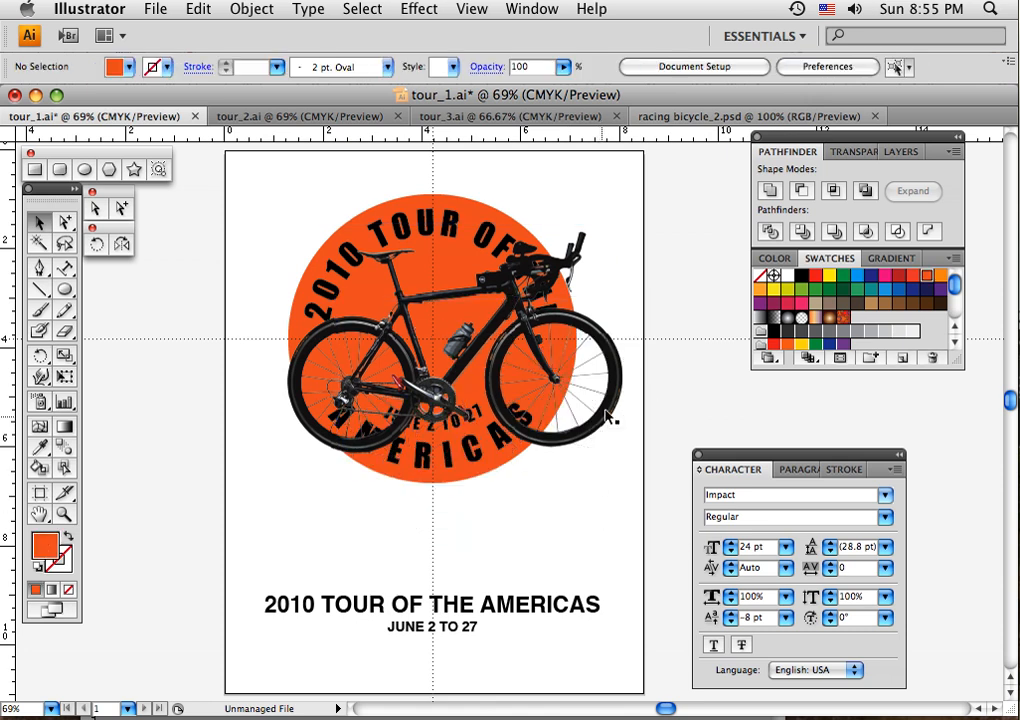
click(614, 418)
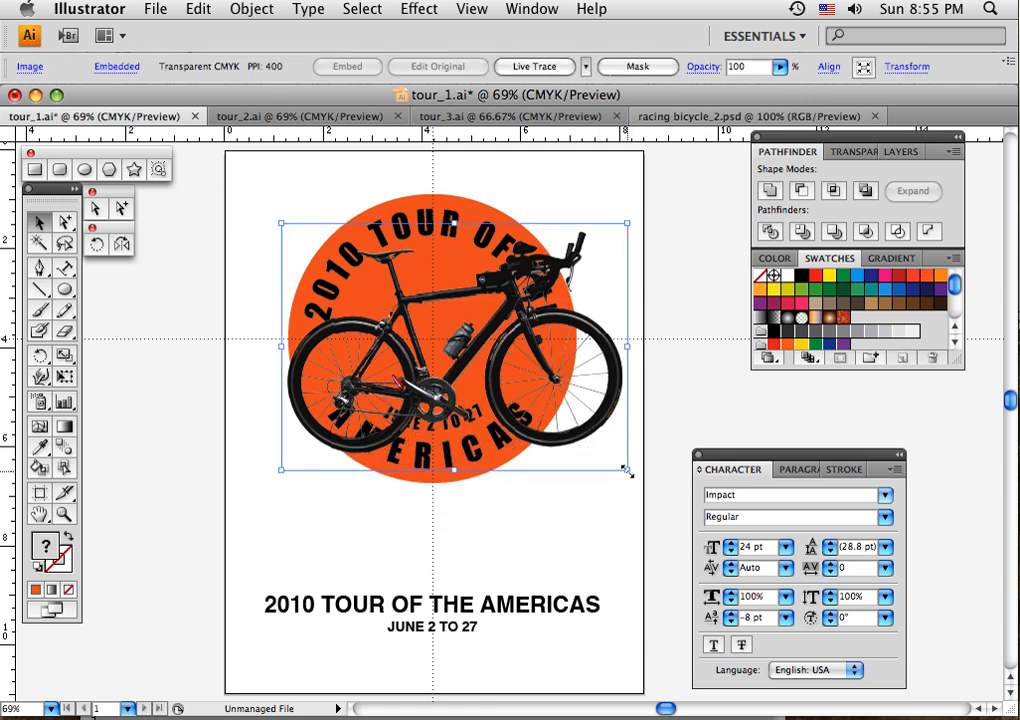
drag(627, 470, 565, 425)
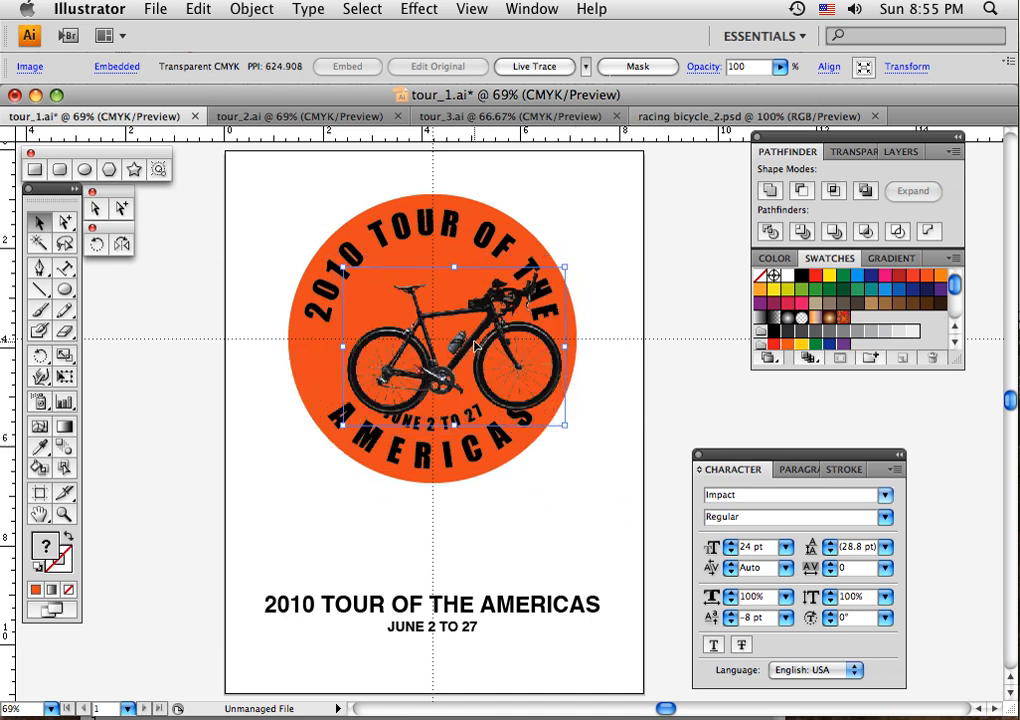
drag(473, 345, 453, 332)
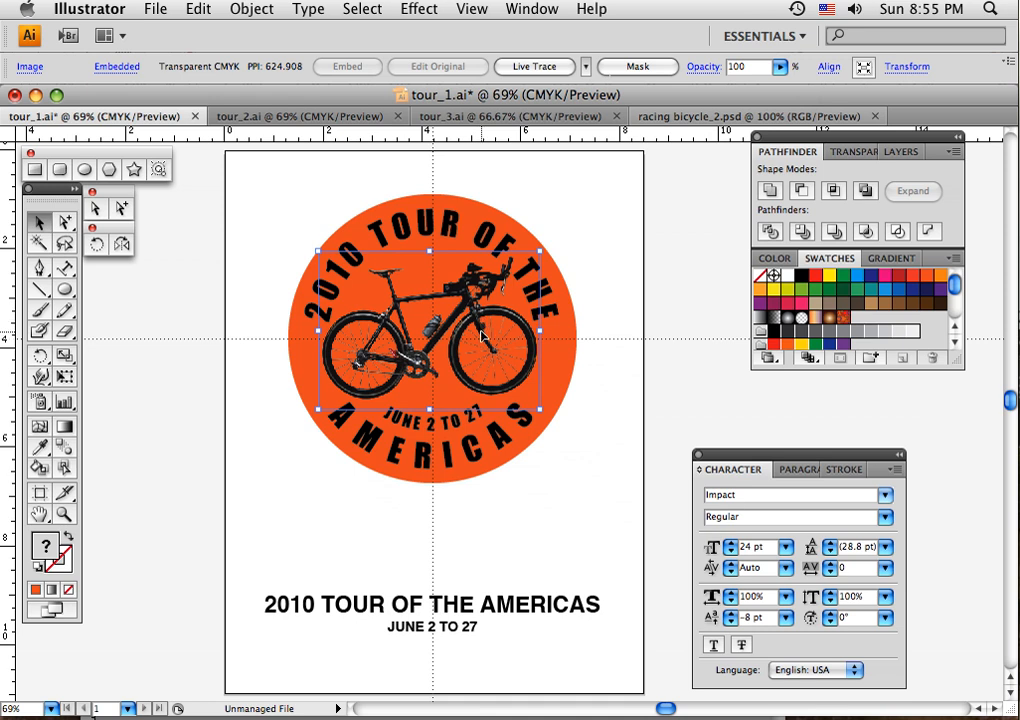
click(577, 440)
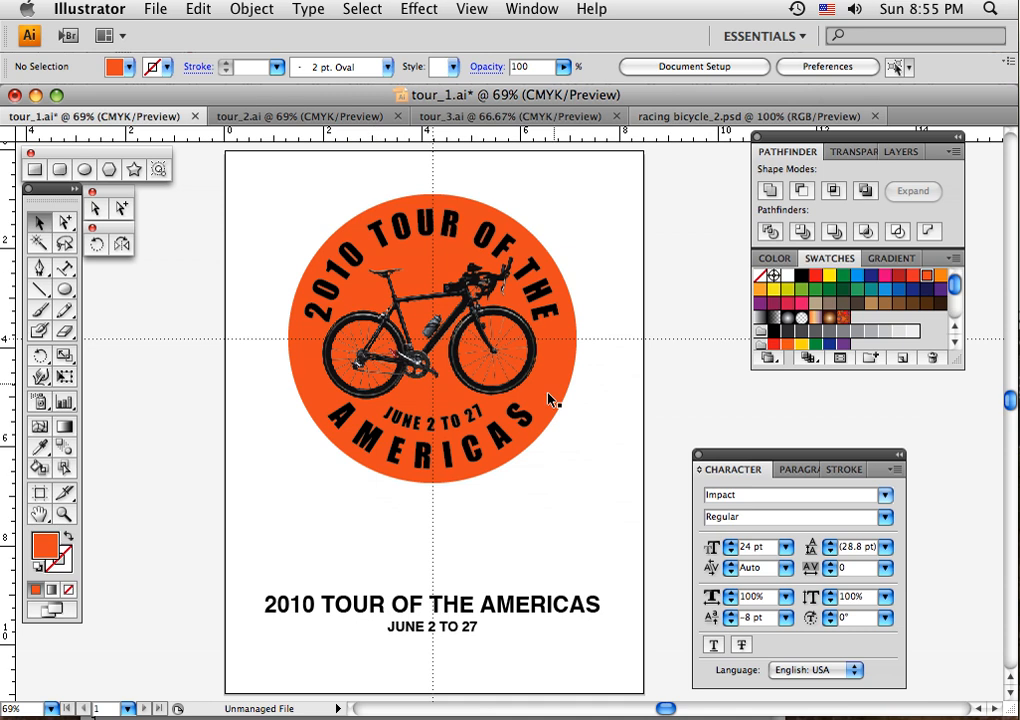
click(486, 392)
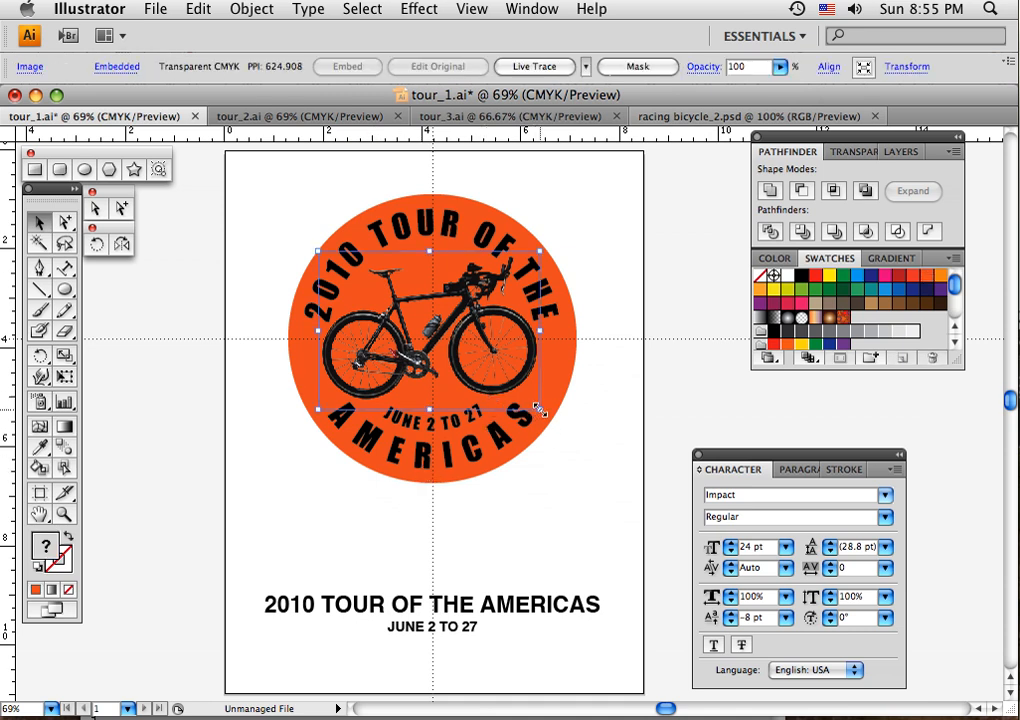
drag(538, 408, 548, 418)
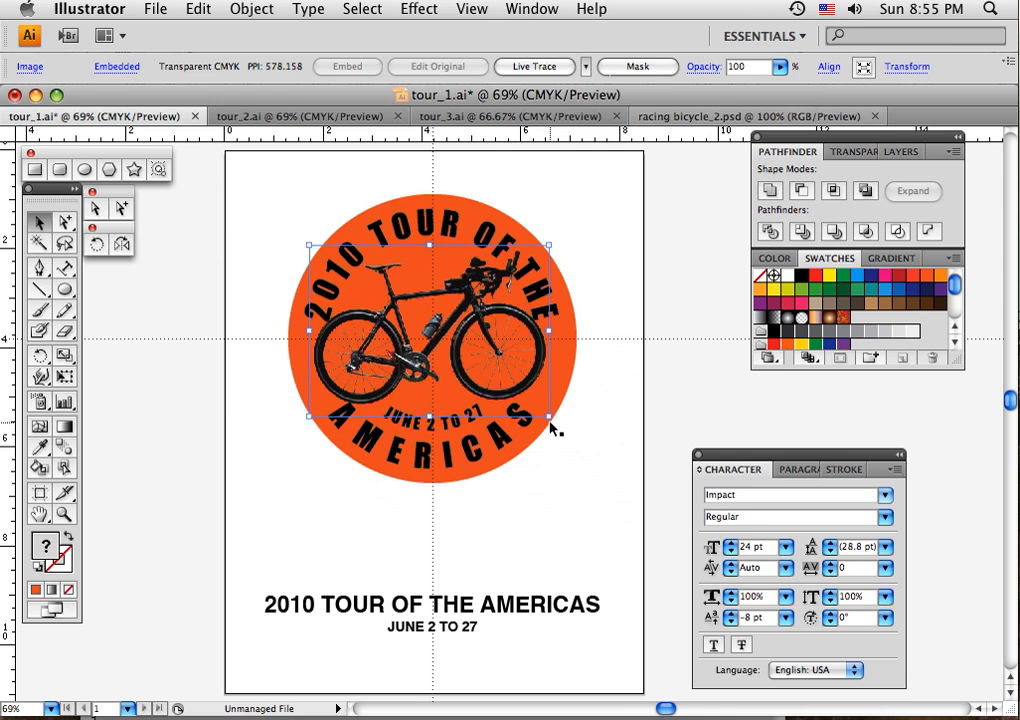
- Scale the bicycle down slightly about its centre, rotate it slightly clockwise and deselect it
drag(548, 418, 540, 410)
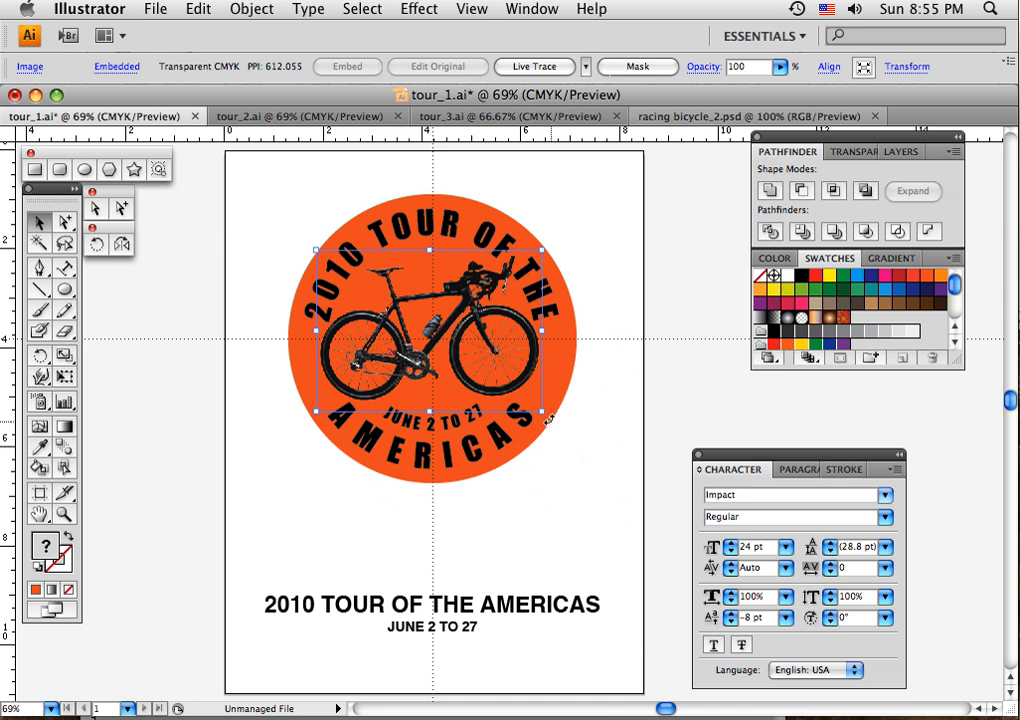
drag(549, 420, 547, 423)
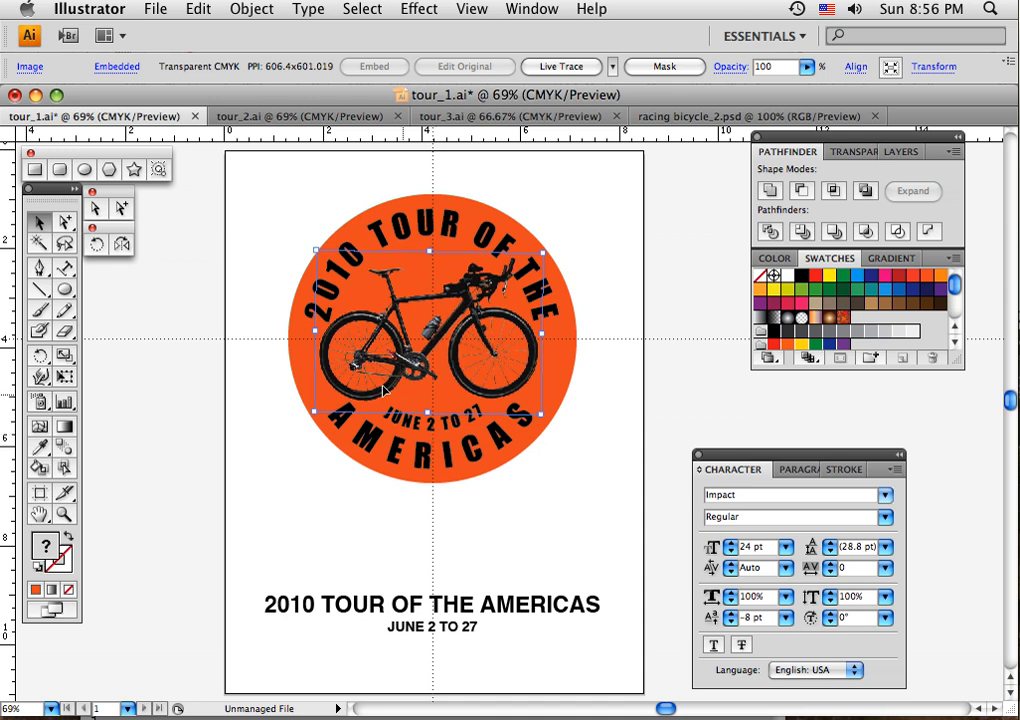
click(577, 416)
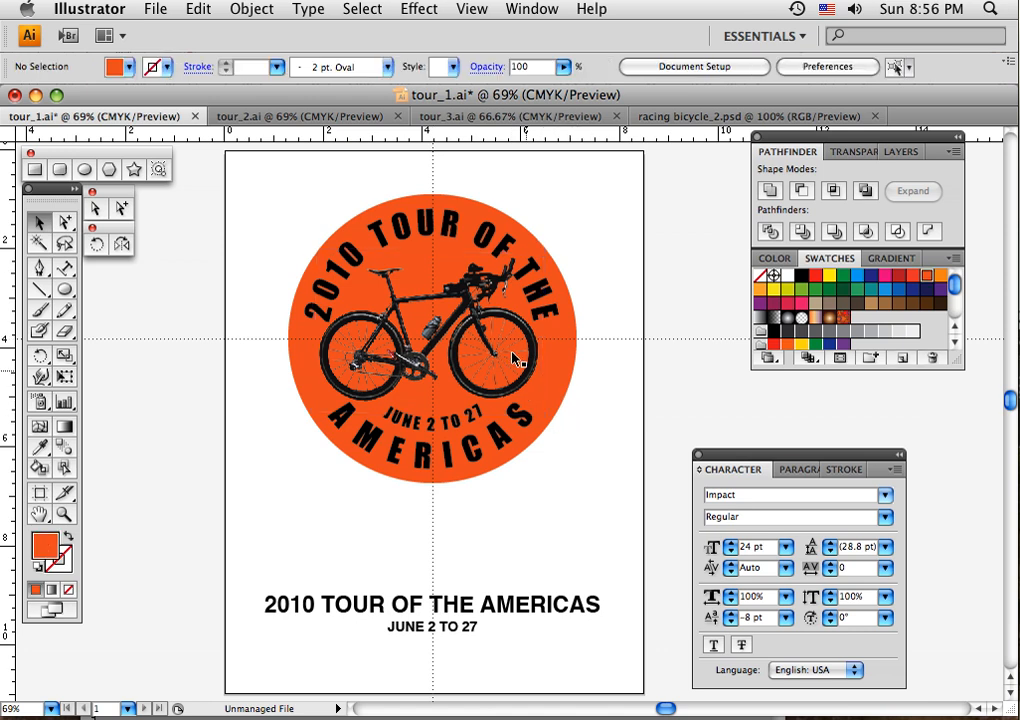
- Try white and light orange fills on the curved title lettering, leaving it white and deselected
click(385, 245)
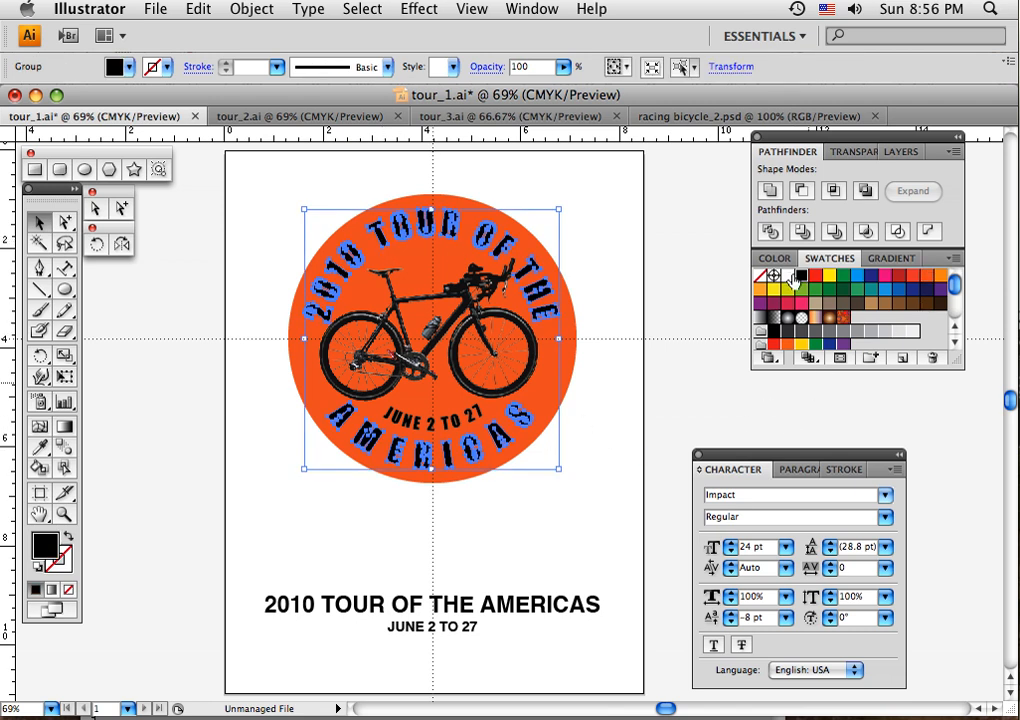
click(787, 276)
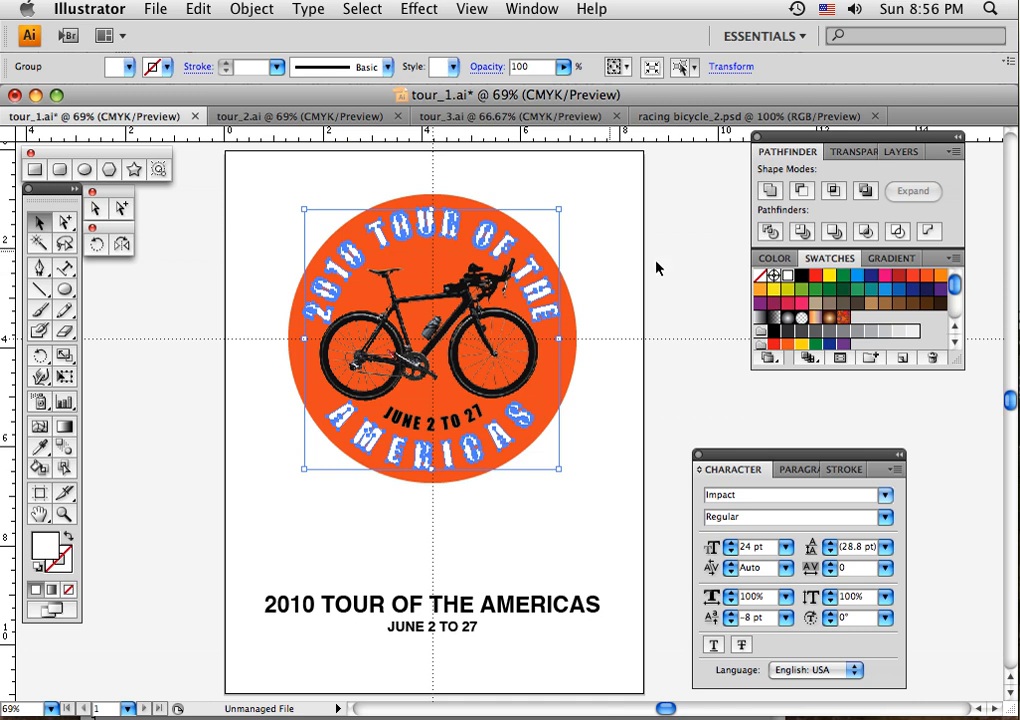
click(922, 284)
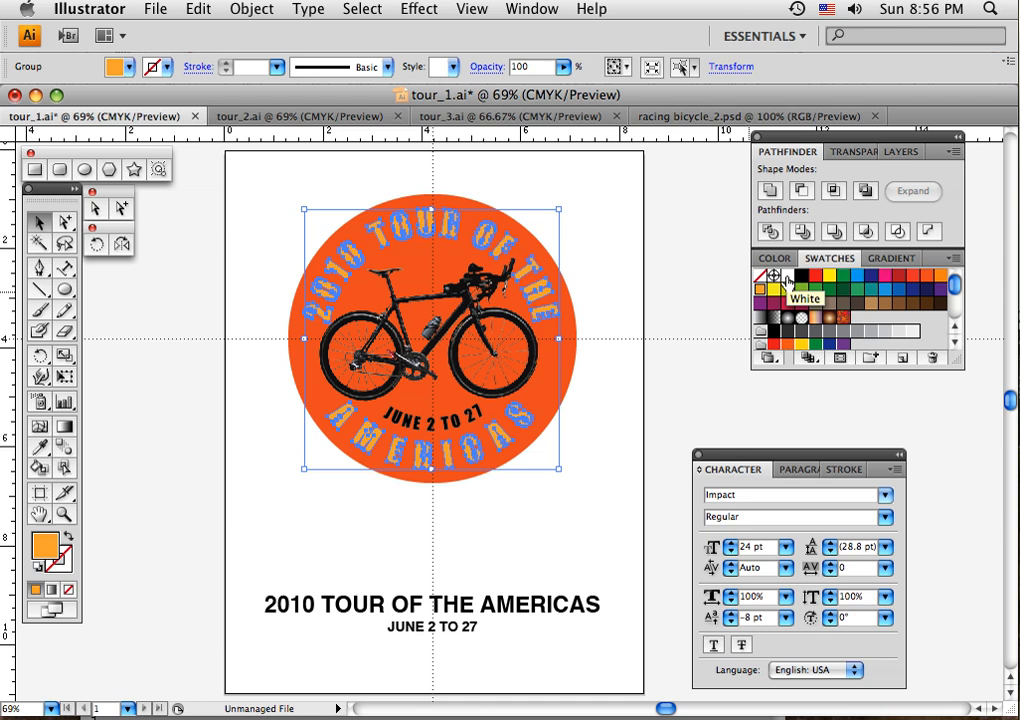
click(787, 277)
click(612, 276)
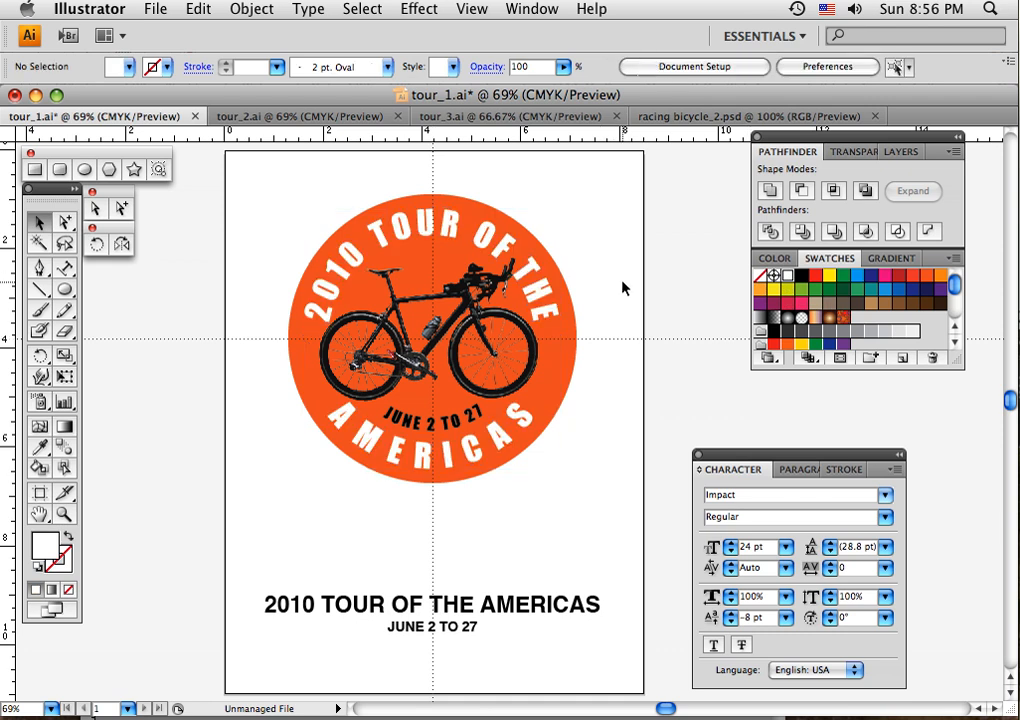
- Fill the curved JUNE 2 TO 27 lettering with orange and deselect it
click(457, 425)
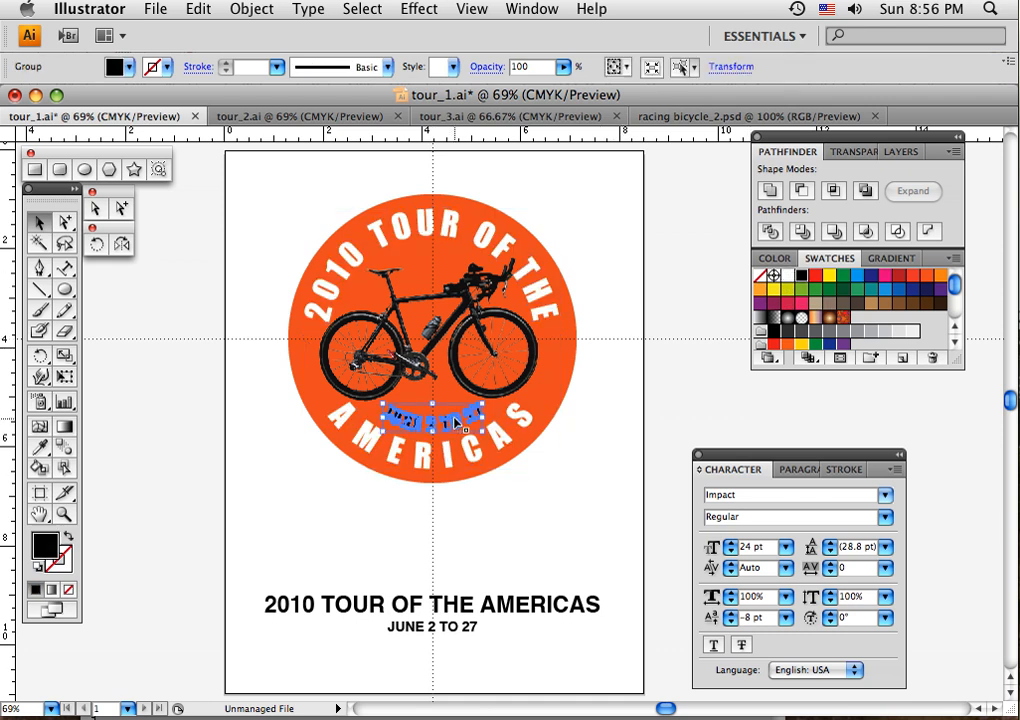
click(940, 276)
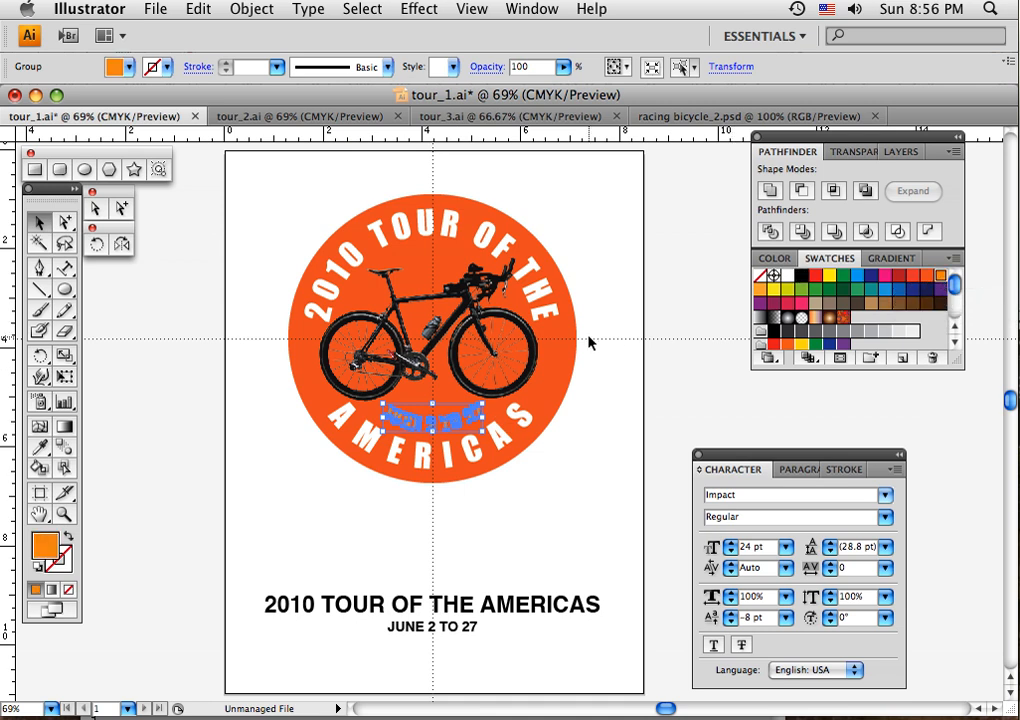
click(620, 360)
- Change the background circle's fill to light yellowish orange and deselect it
click(468, 420)
shift+click(571, 370)
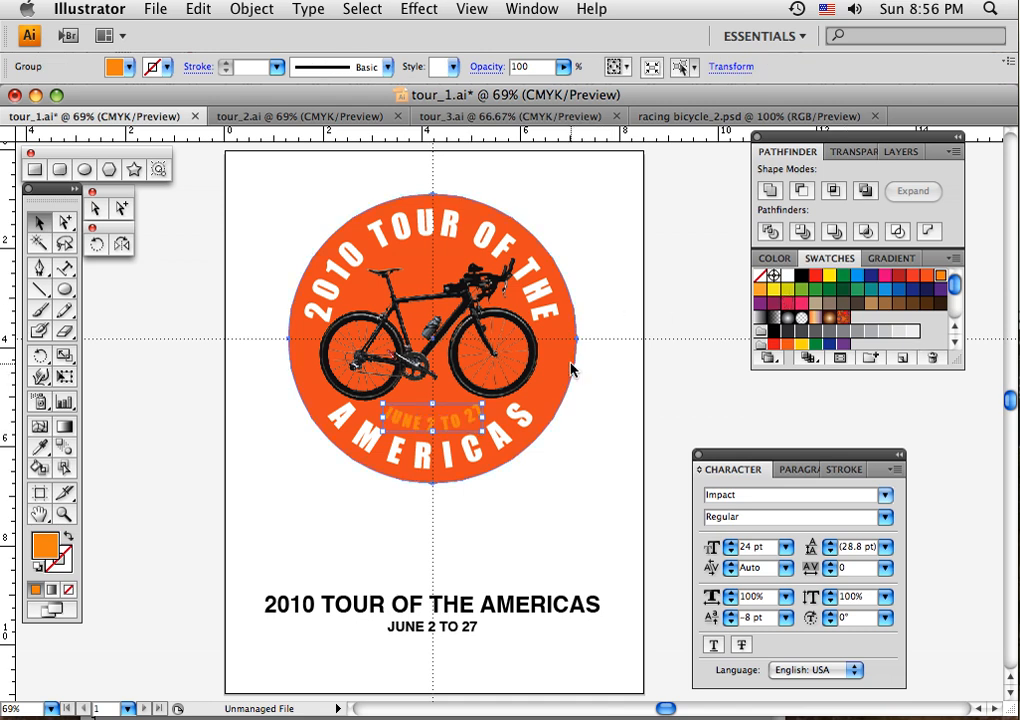
click(762, 292)
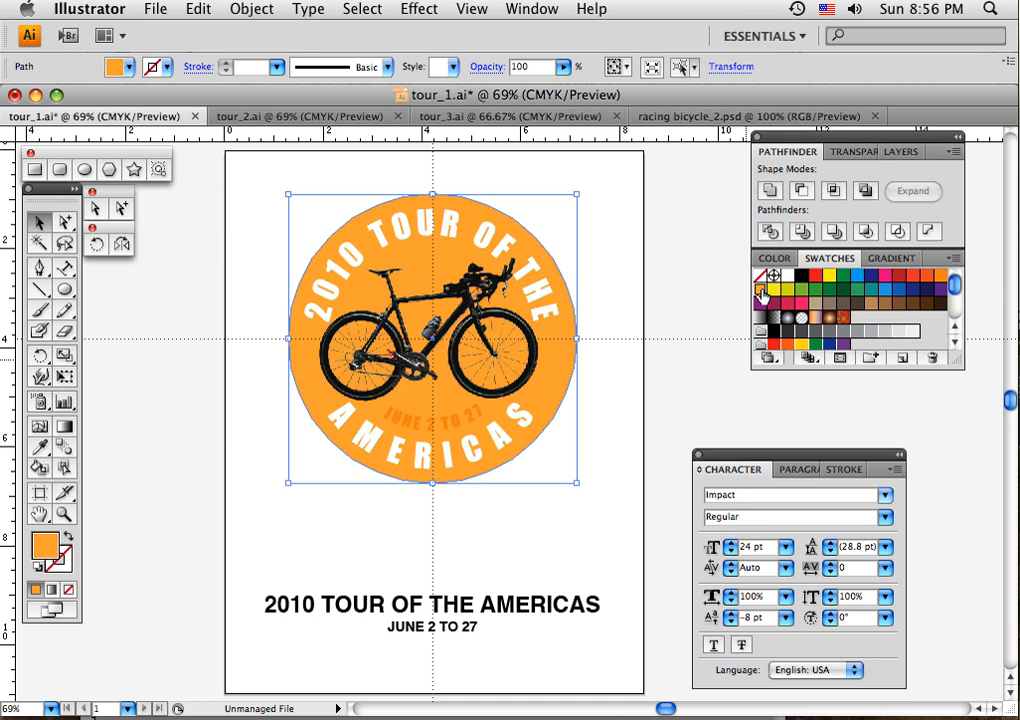
click(583, 255)
- Fill the curved date lettering with red (C=0 M=90 Y=85 K=0) and the curved title lettering with dark navy blue
click(464, 430)
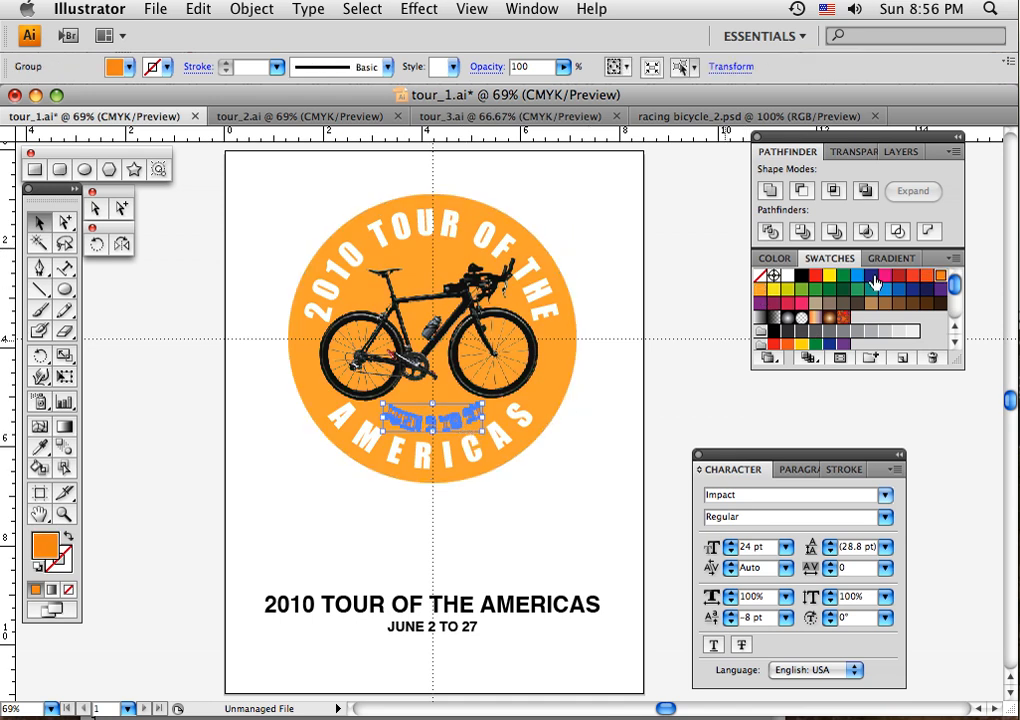
click(913, 283)
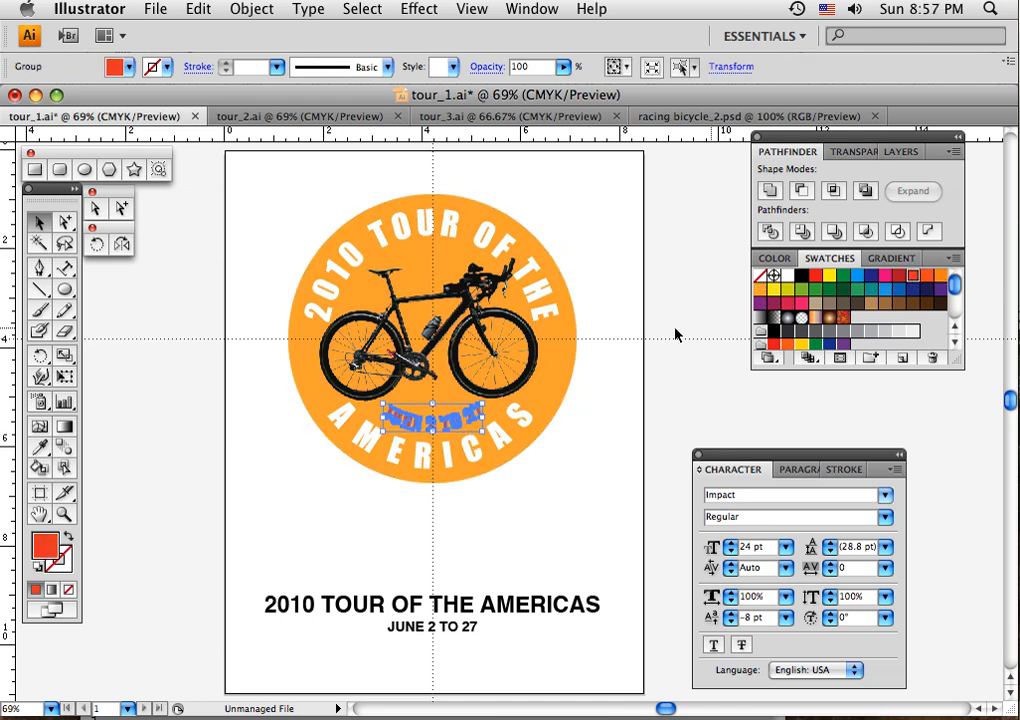
click(603, 305)
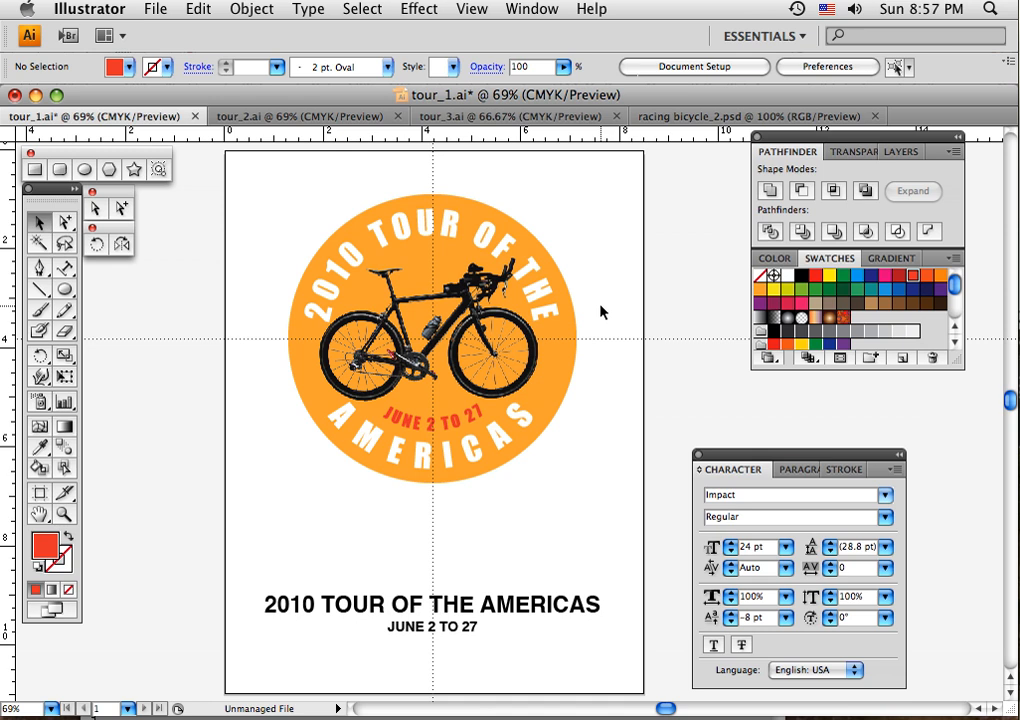
click(420, 236)
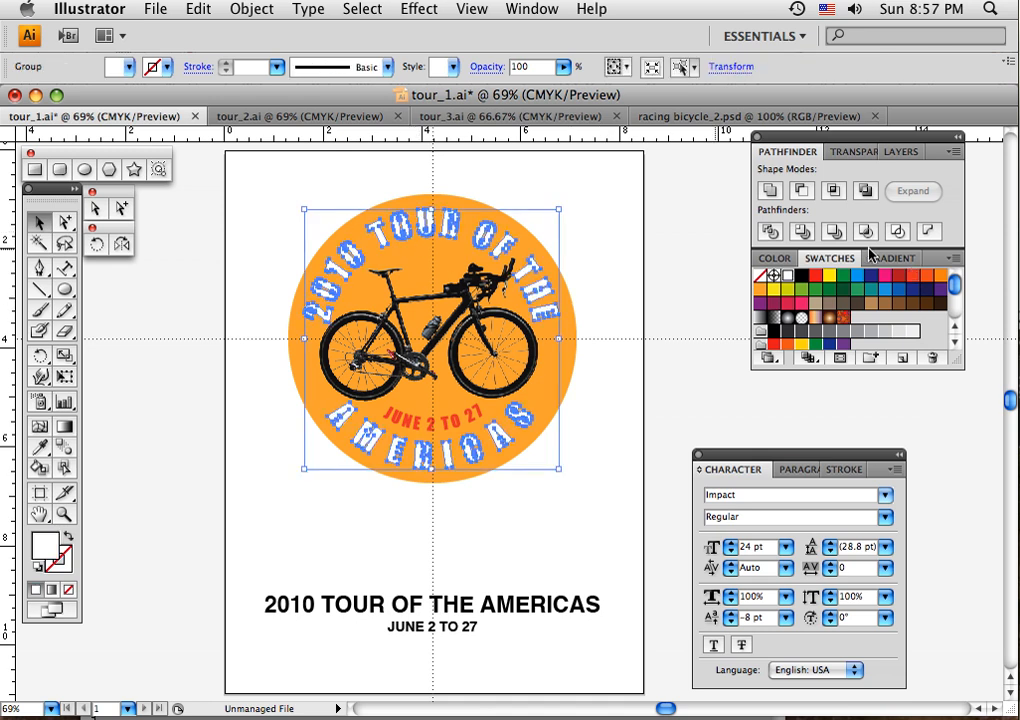
click(926, 291)
click(617, 265)
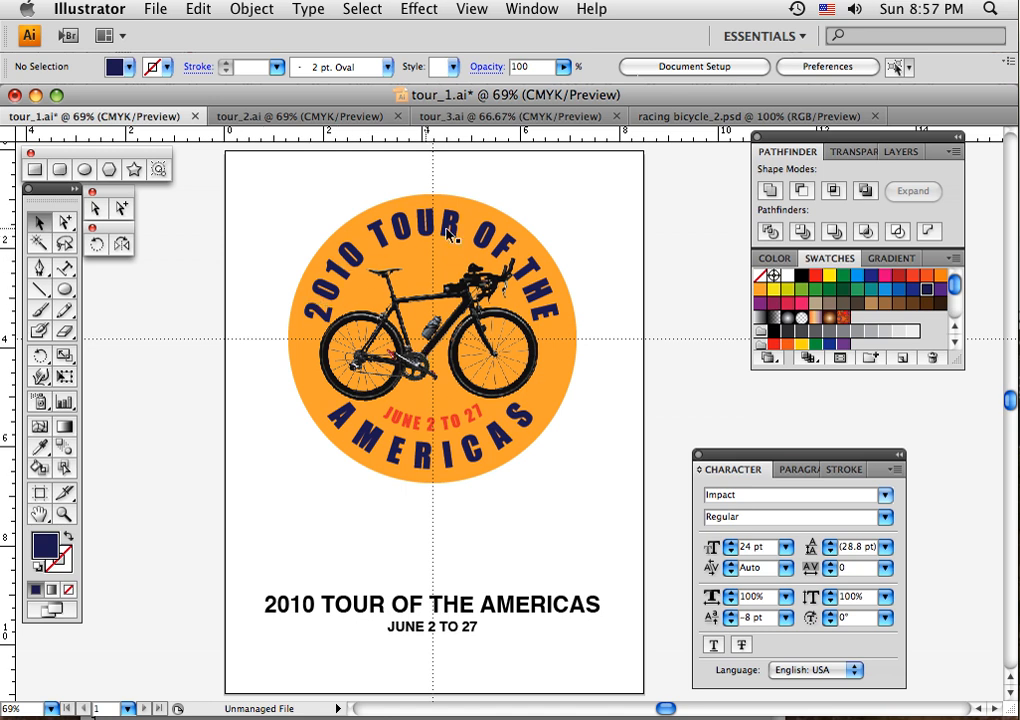
- Switch to tour_2.ai and examine the grid of gradient squares behind the bicycle in the lower design
click(263, 122)
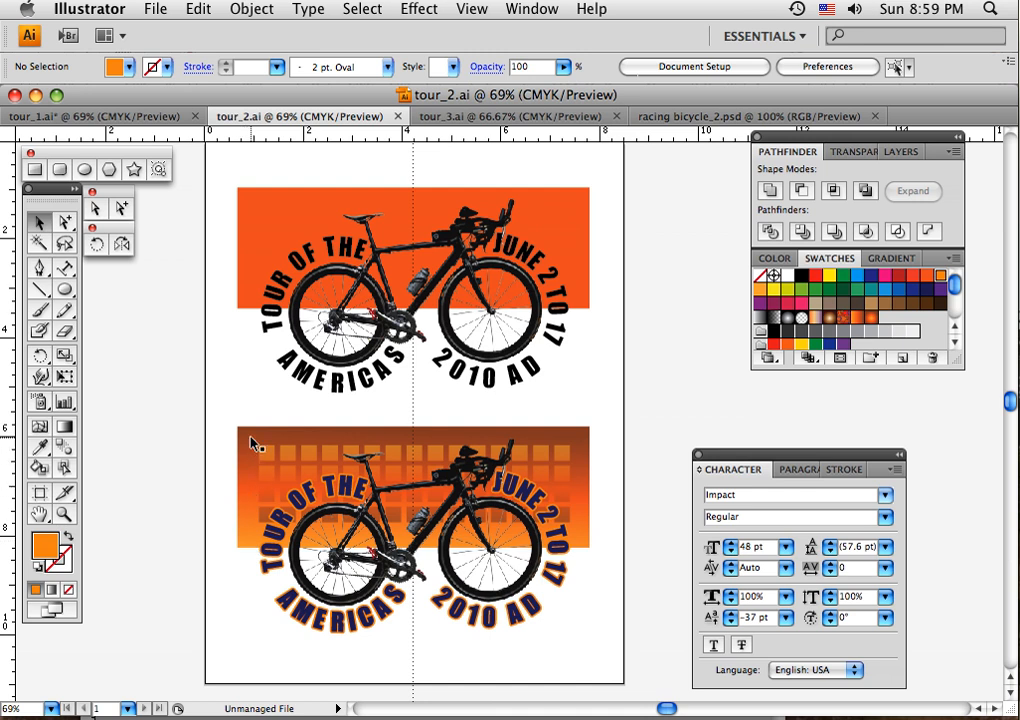
click(432, 457)
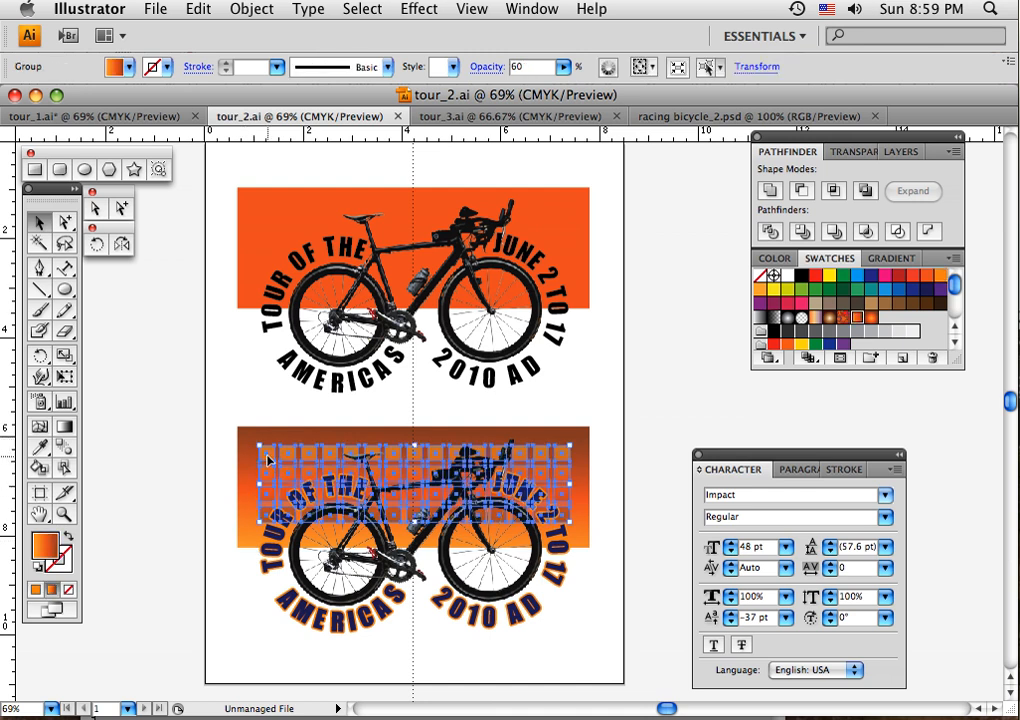
click(600, 502)
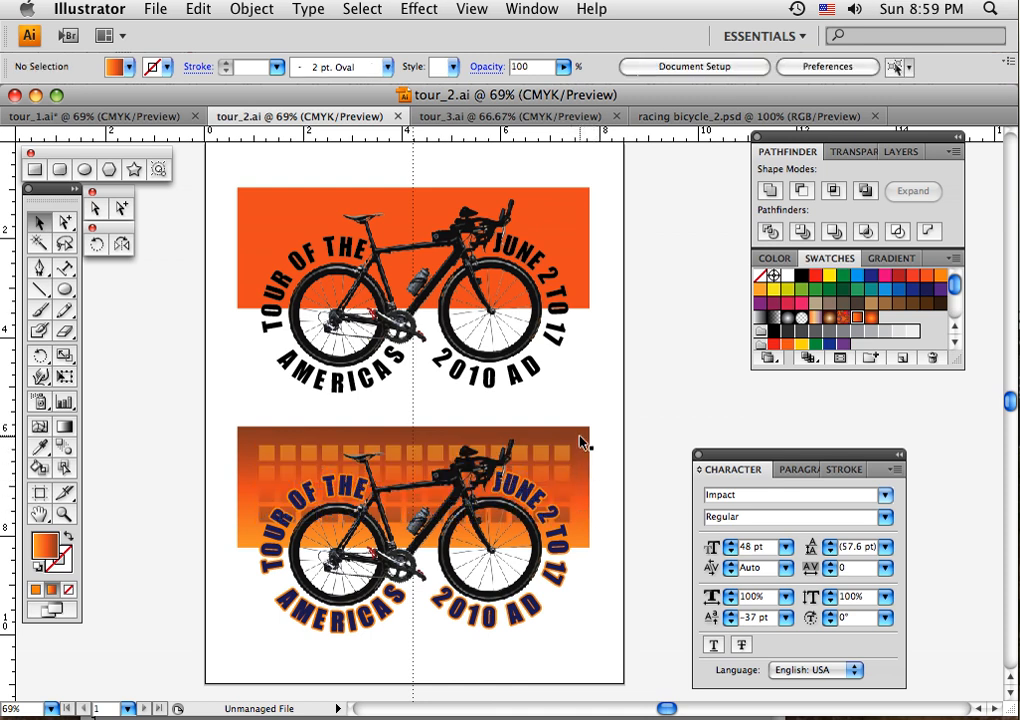
click(567, 498)
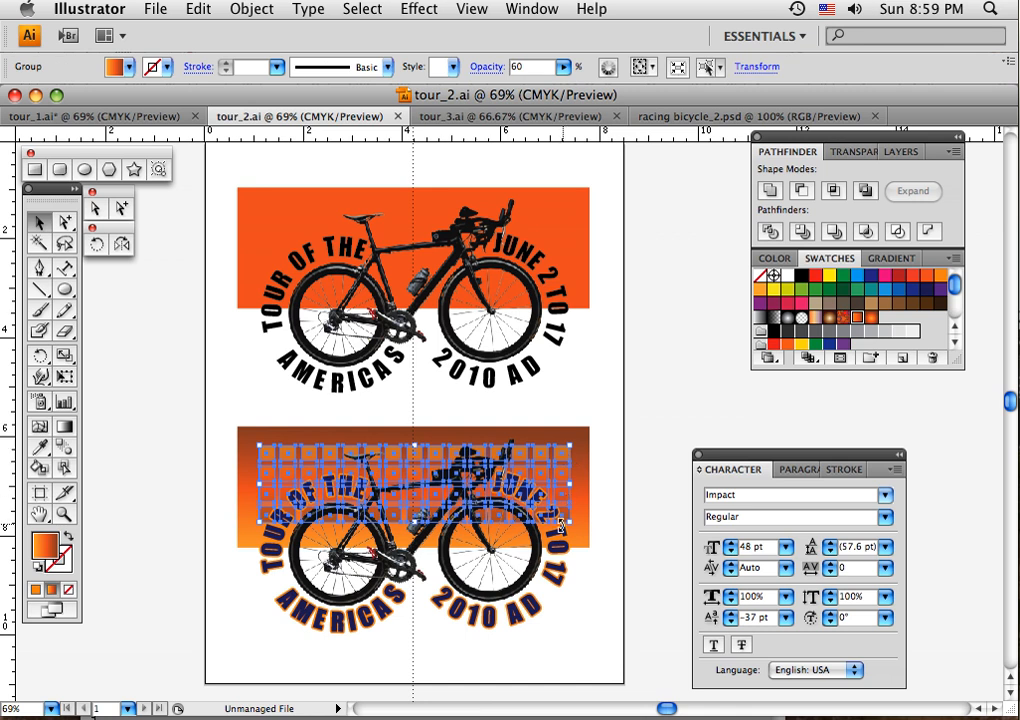
click(604, 502)
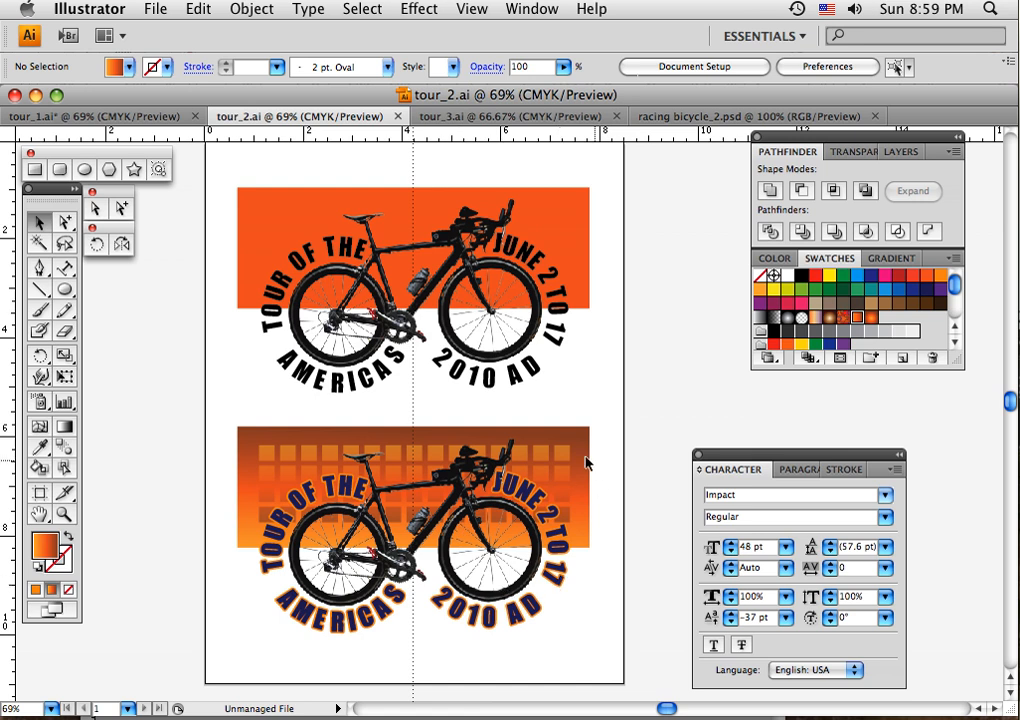
- Switch to tour_3.ai and examine the gradient ring around the bicycle and the path commands, such as Outline Stroke
click(447, 117)
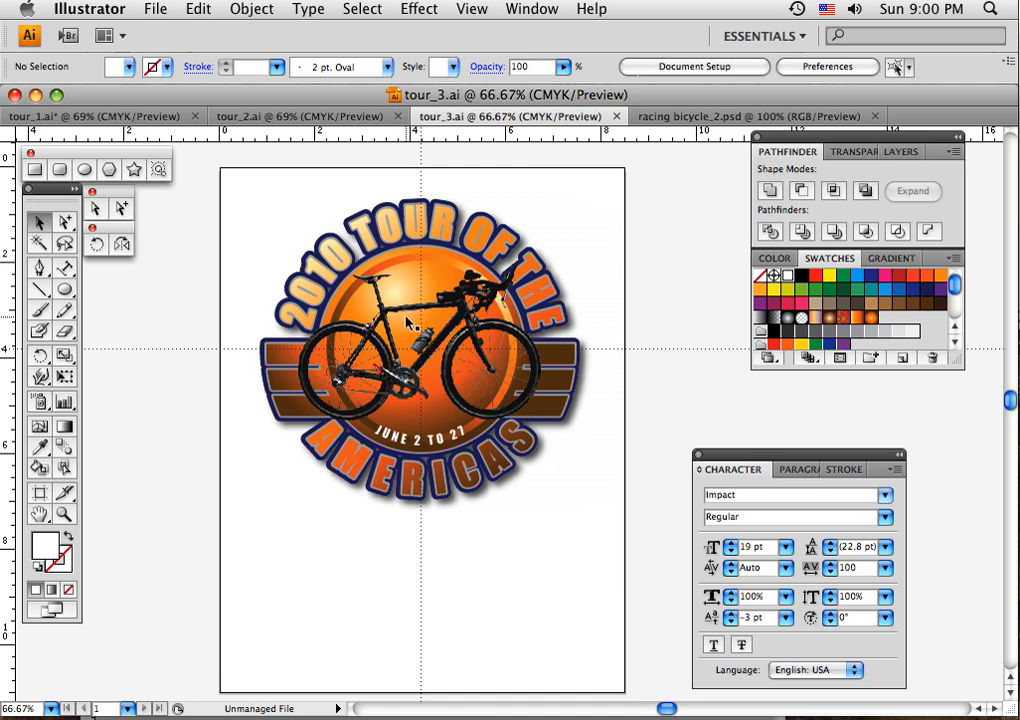
click(354, 298)
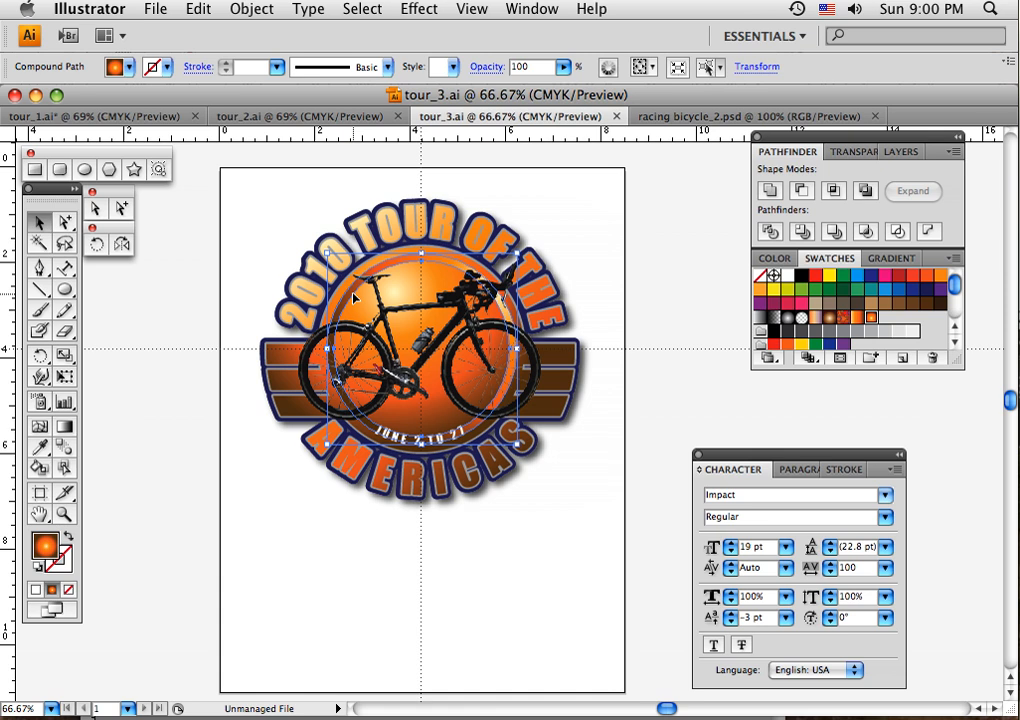
click(240, 10)
mouse_move(295, 364)
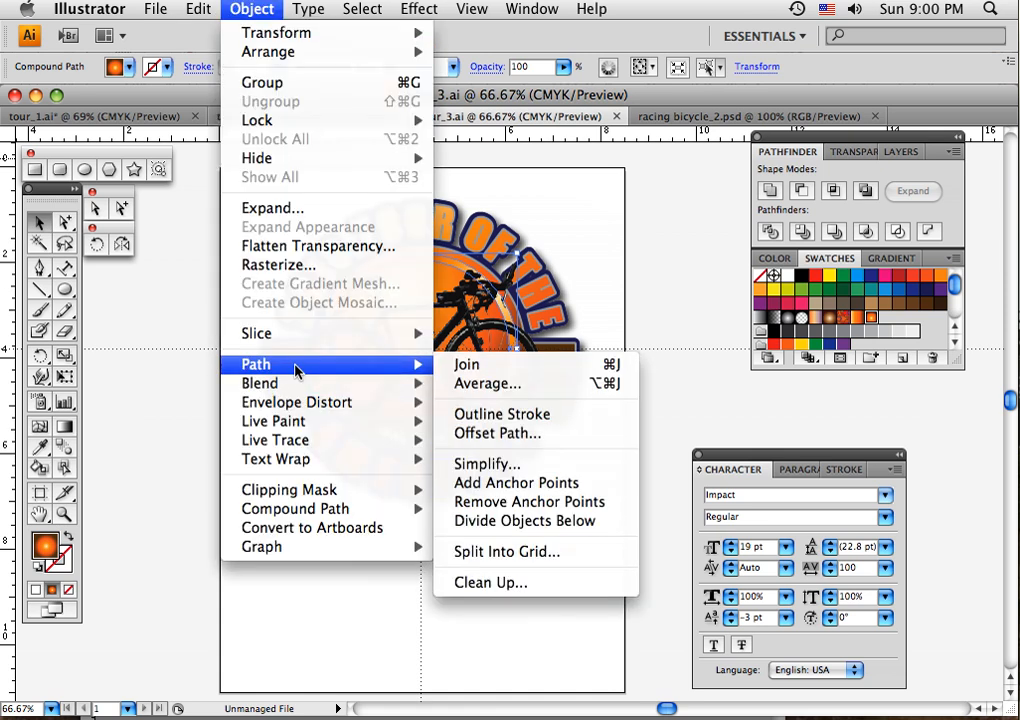
click(456, 418)
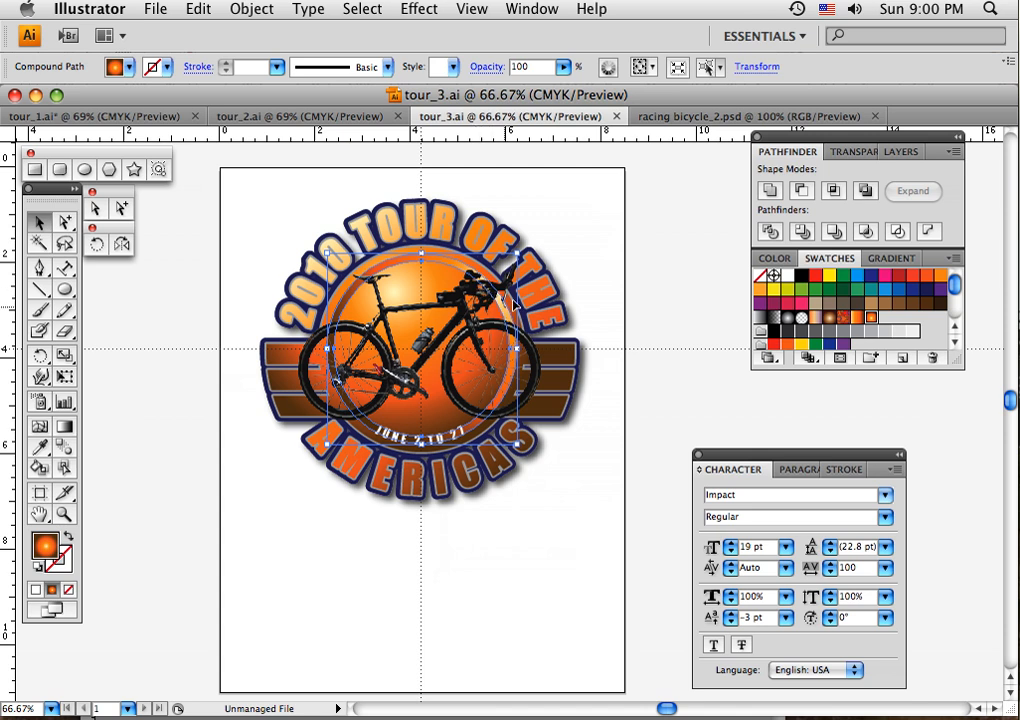
click(583, 280)
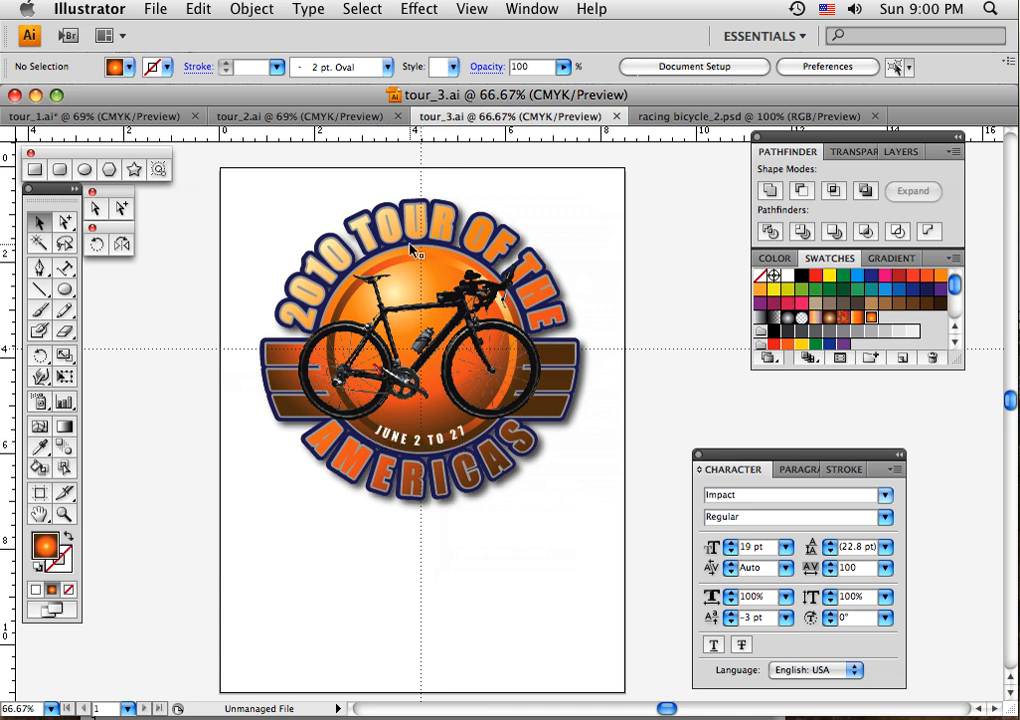
- Inspect the gradient fills of the 2010 TOUR OF THE and AMERICAS lettering groups, leaving nothing selected
click(315, 320)
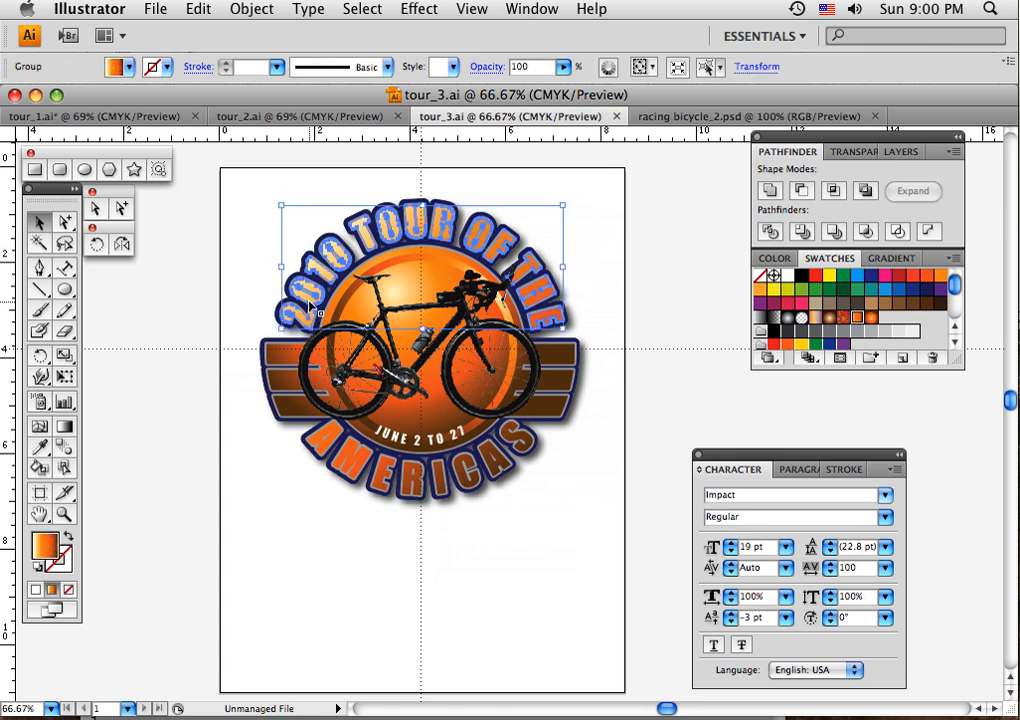
click(312, 452)
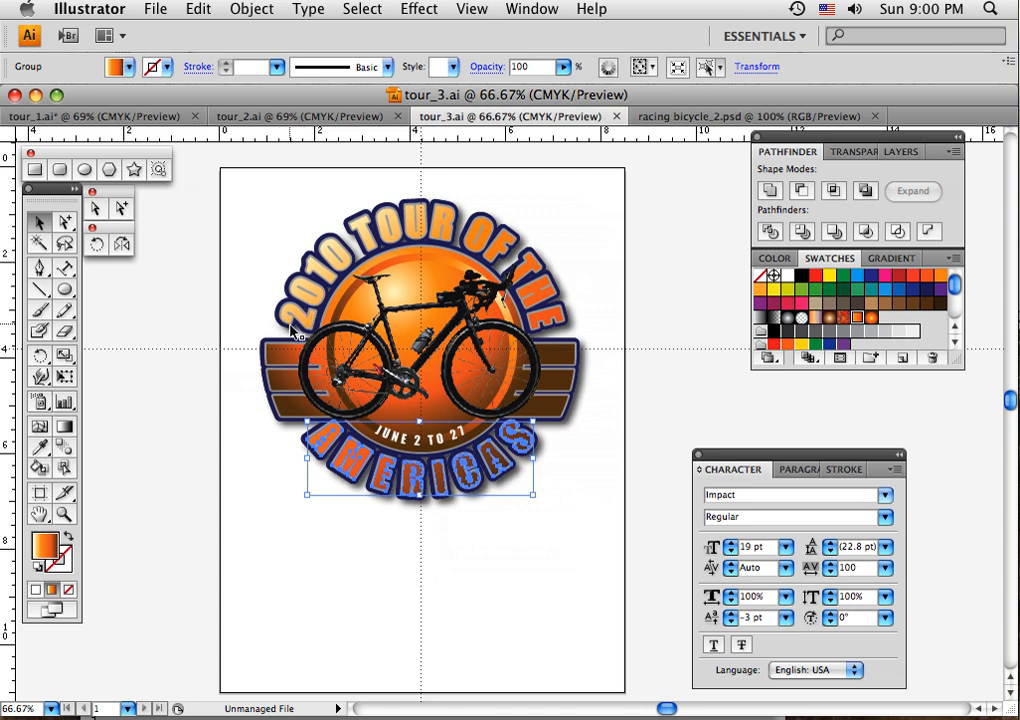
click(369, 585)
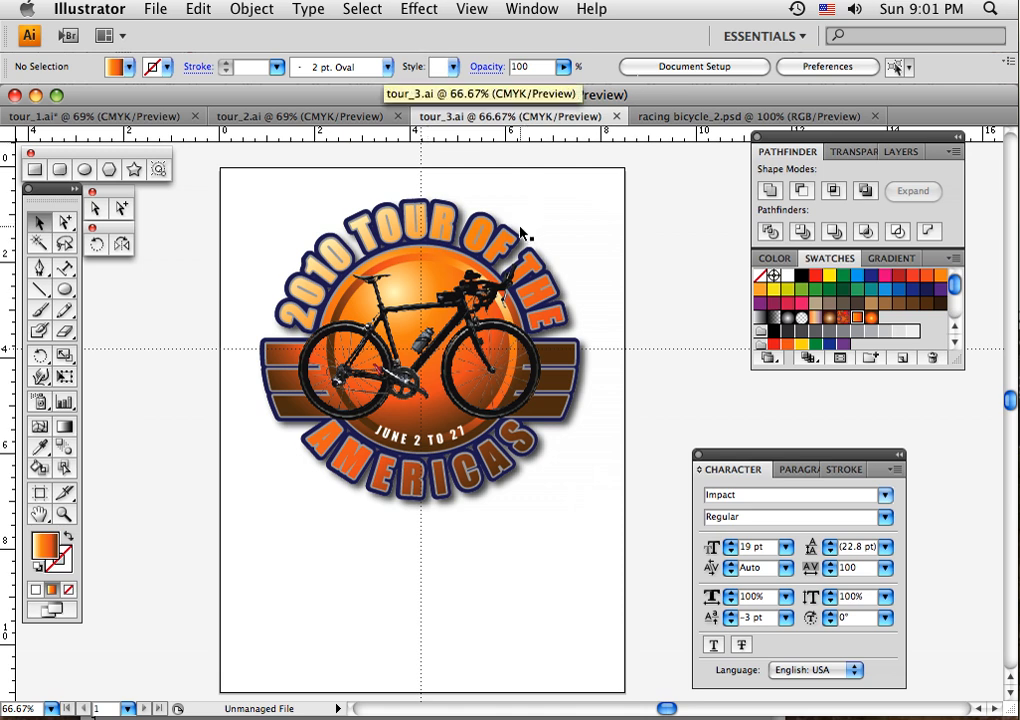
- Pull the dark navy backing shape out to the emblem's right and preview a Drop Shadow effect on it without applying it
drag(517, 238, 678, 274)
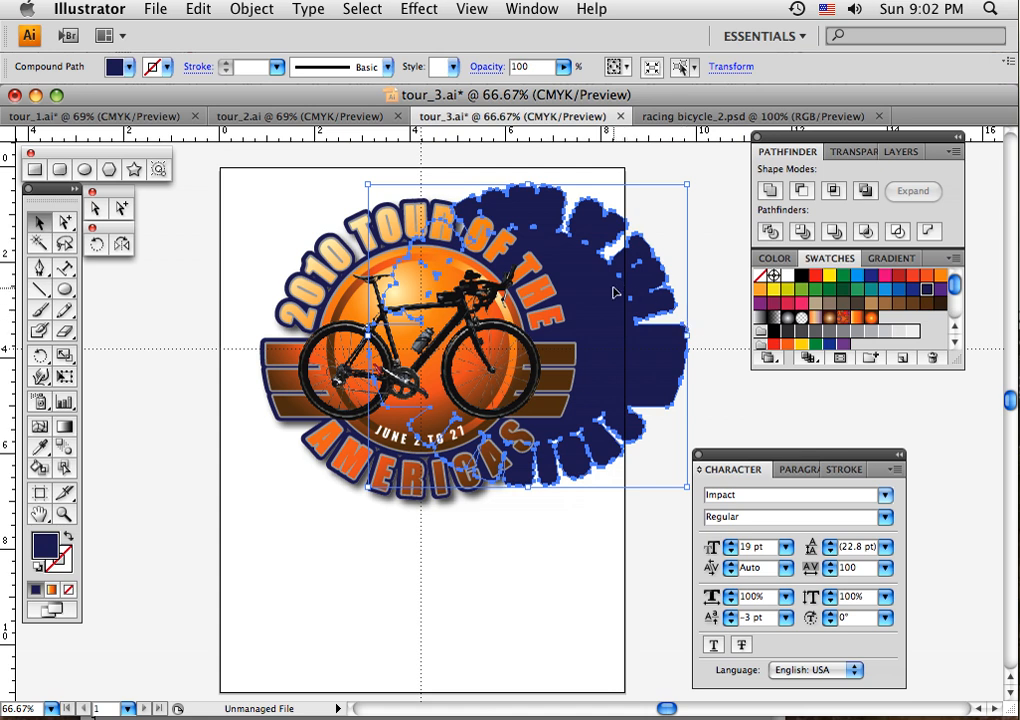
click(418, 9)
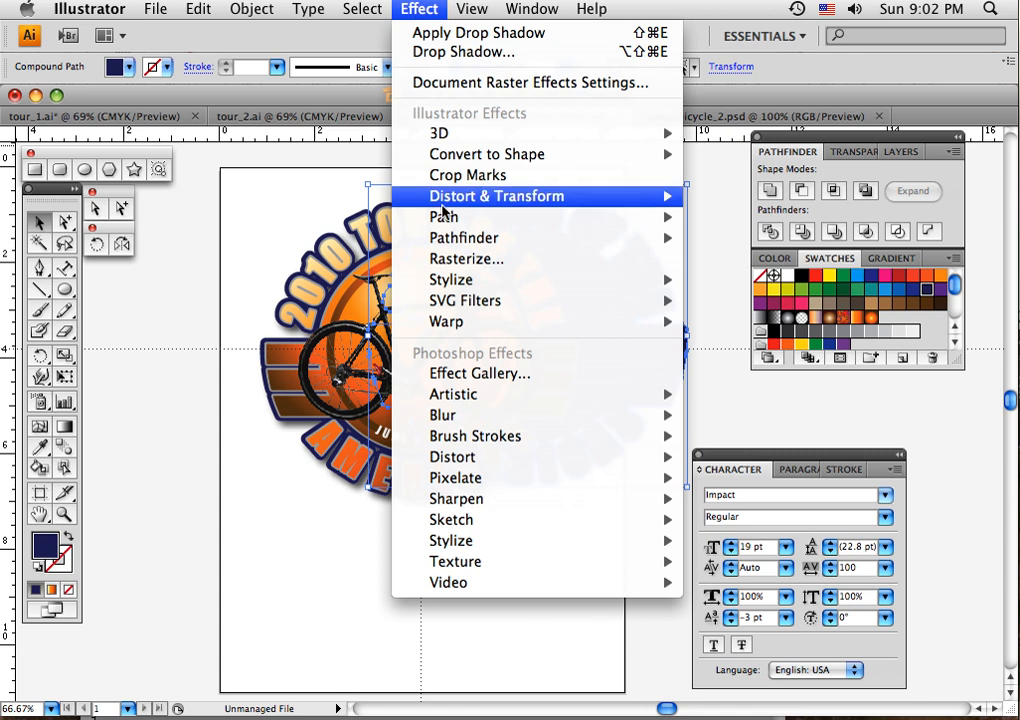
mouse_move(453, 280)
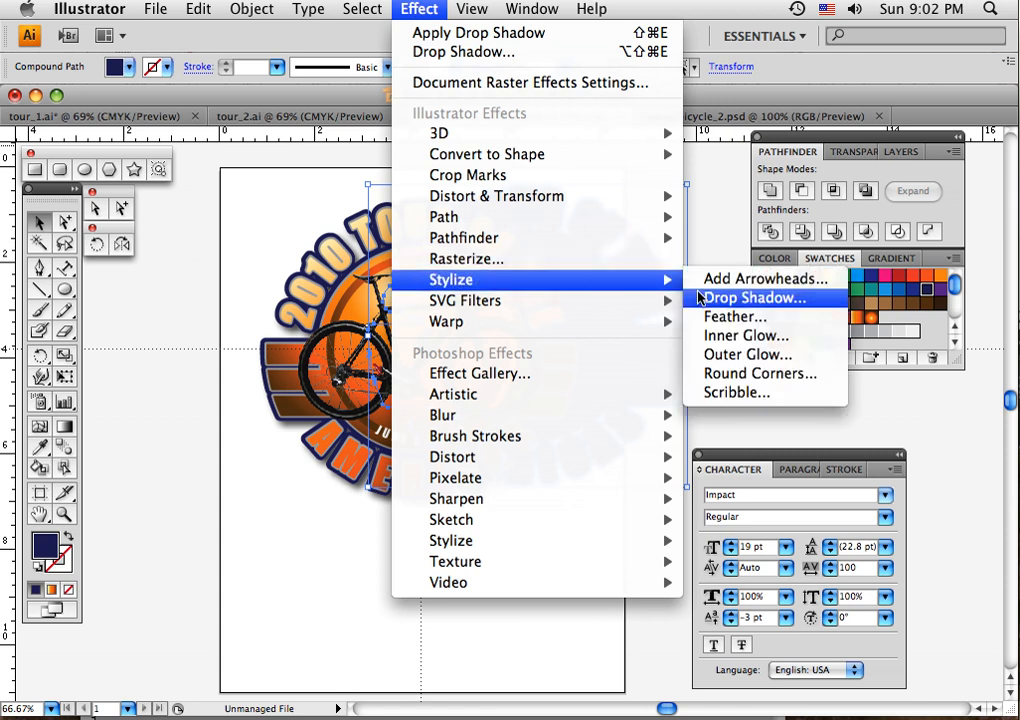
click(697, 297)
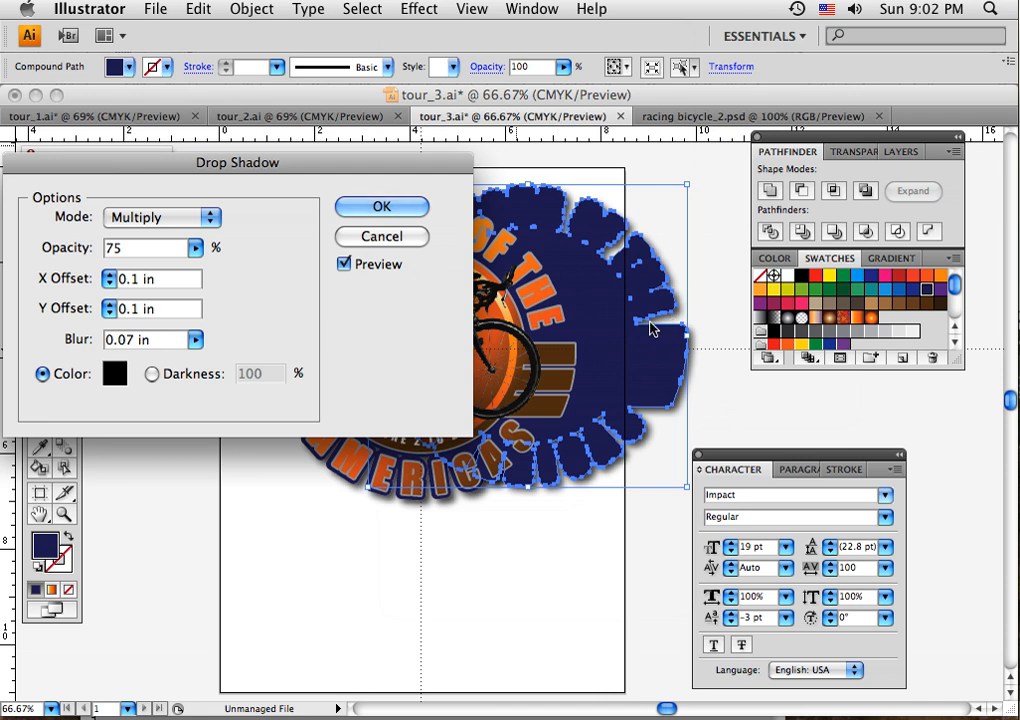
click(382, 238)
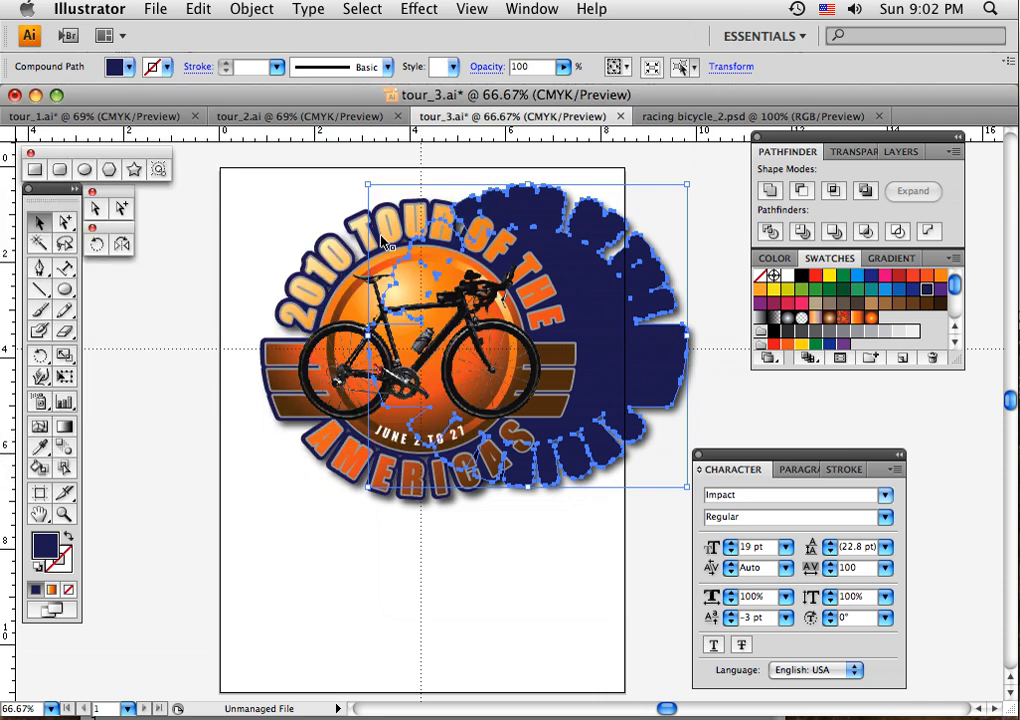
key(ctrl+shift+b)
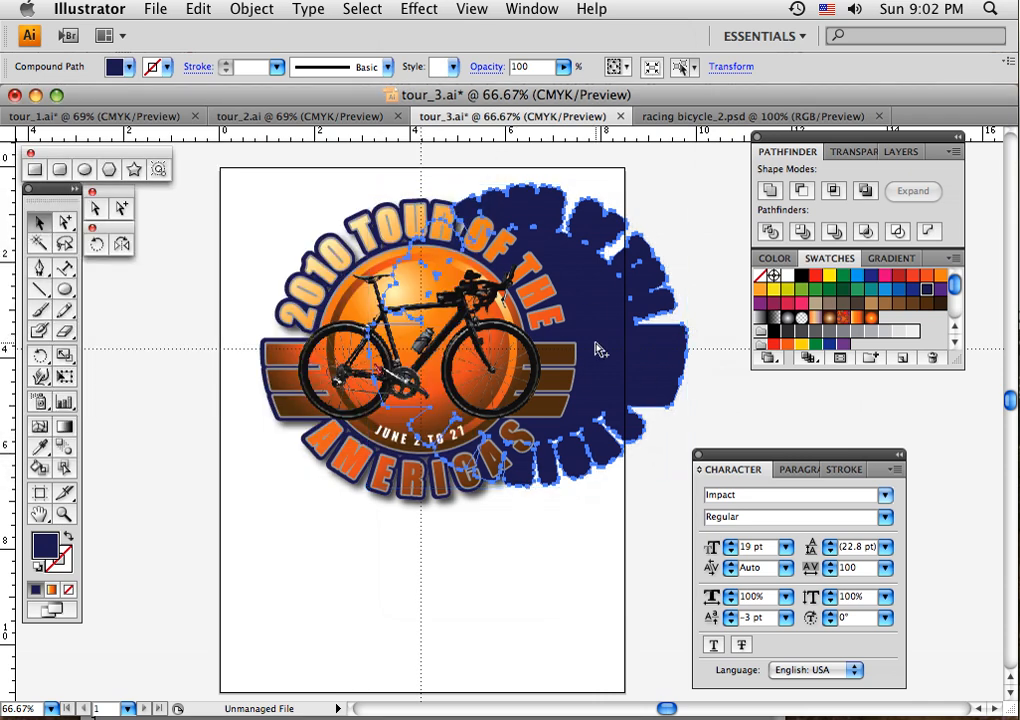
- Undo the move of the dark navy backing shape and deselect it
key(super+z)
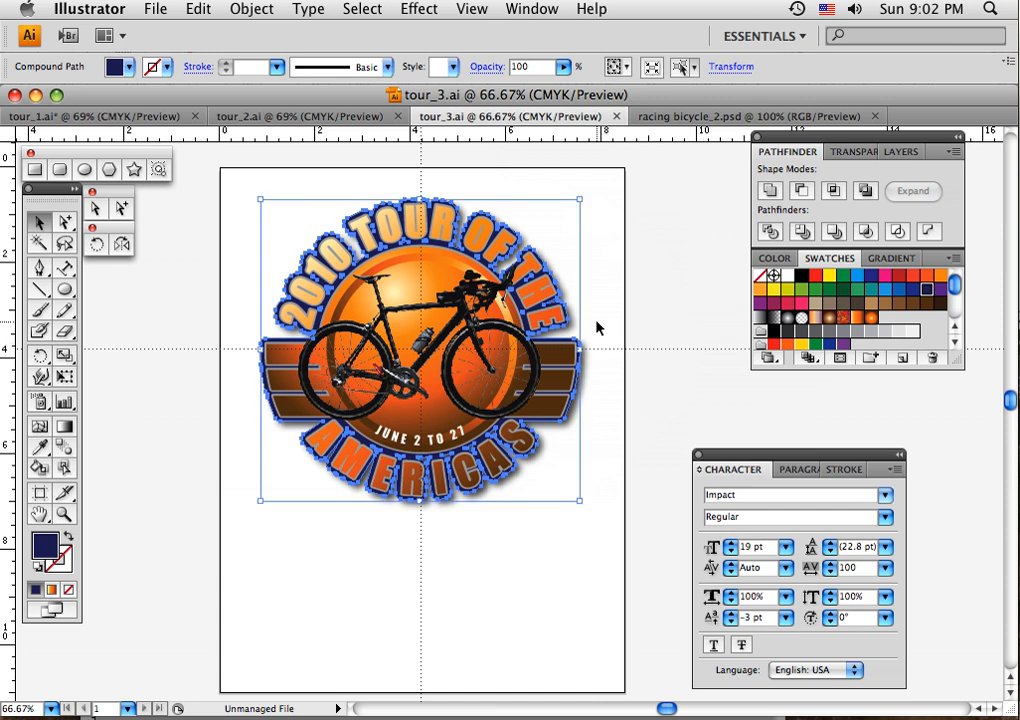
click(599, 328)
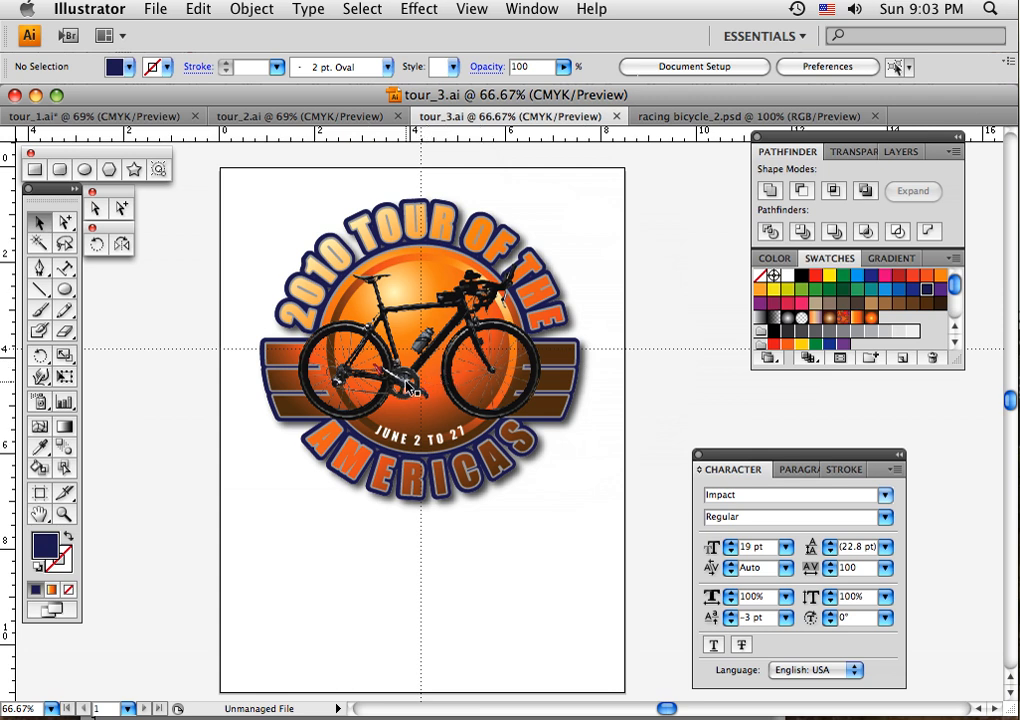
- Switch to tour_1.ai and place a duplicate of the navy circular lettering group to the lower left of the emblem
click(34, 118)
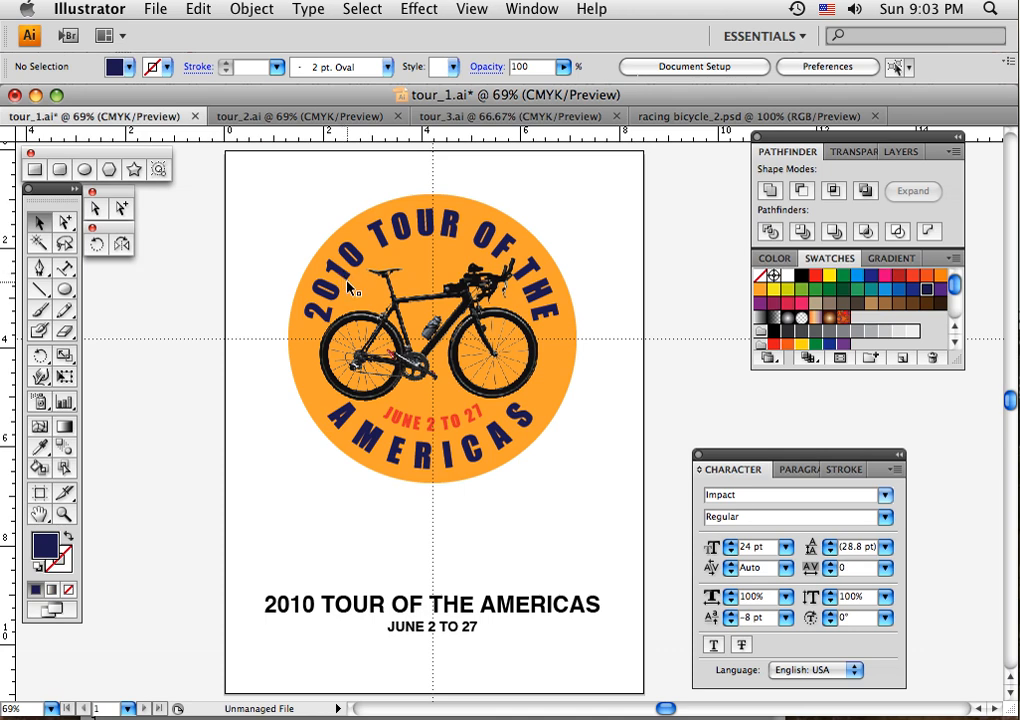
click(410, 240)
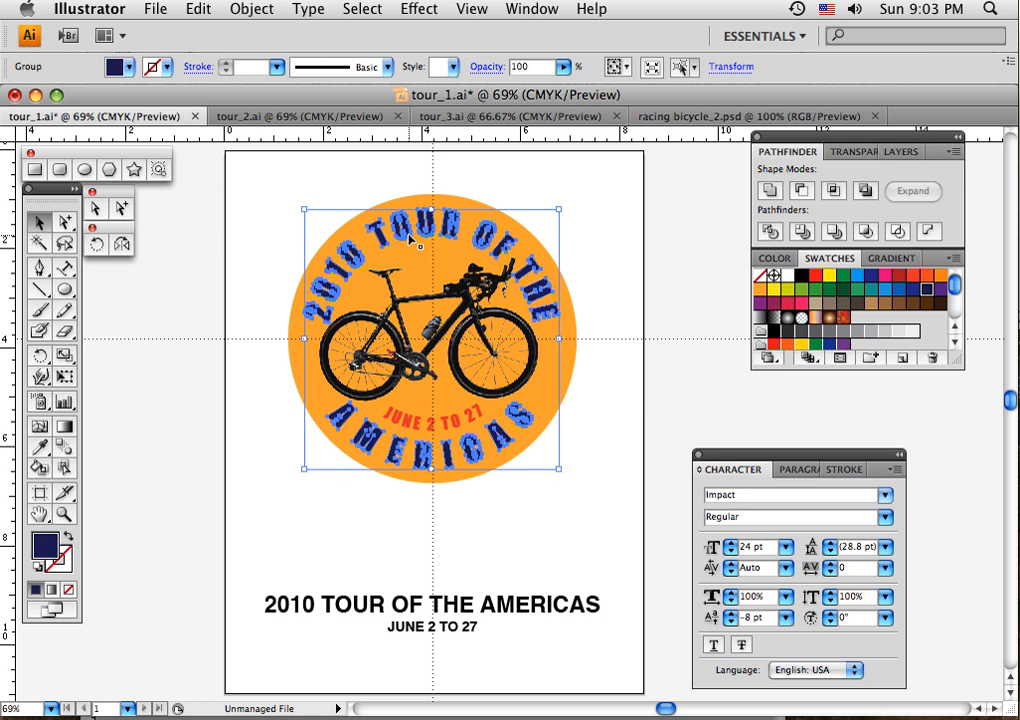
drag(410, 240, 183, 397)
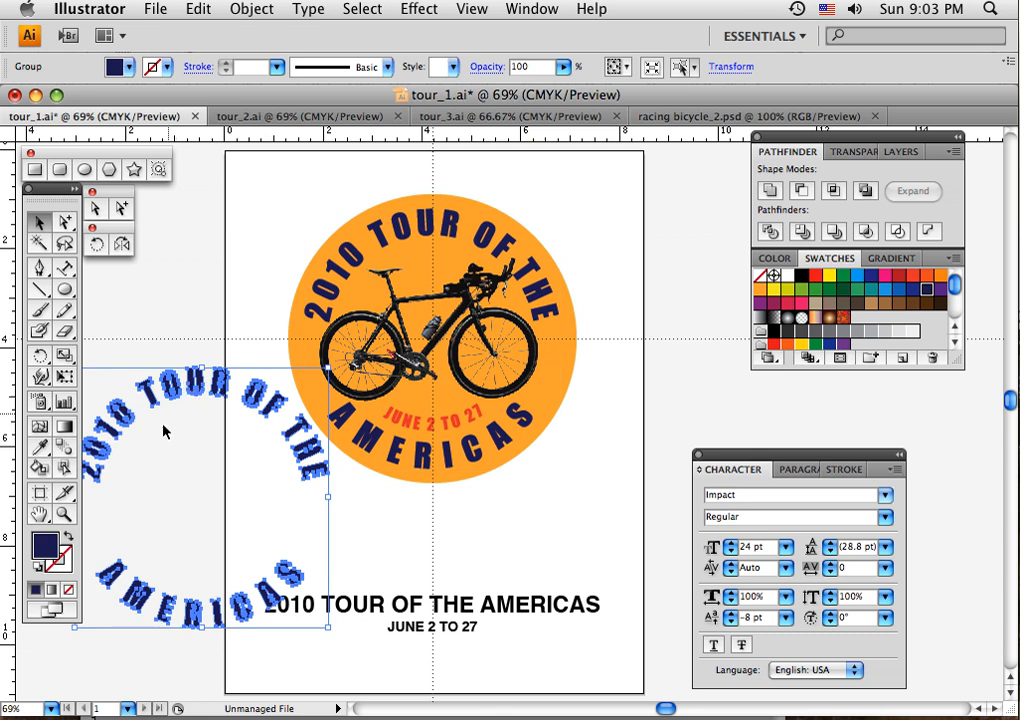
- Give the duplicated lettering a solid dark navy stroke with round caps and round joins
click(62, 563)
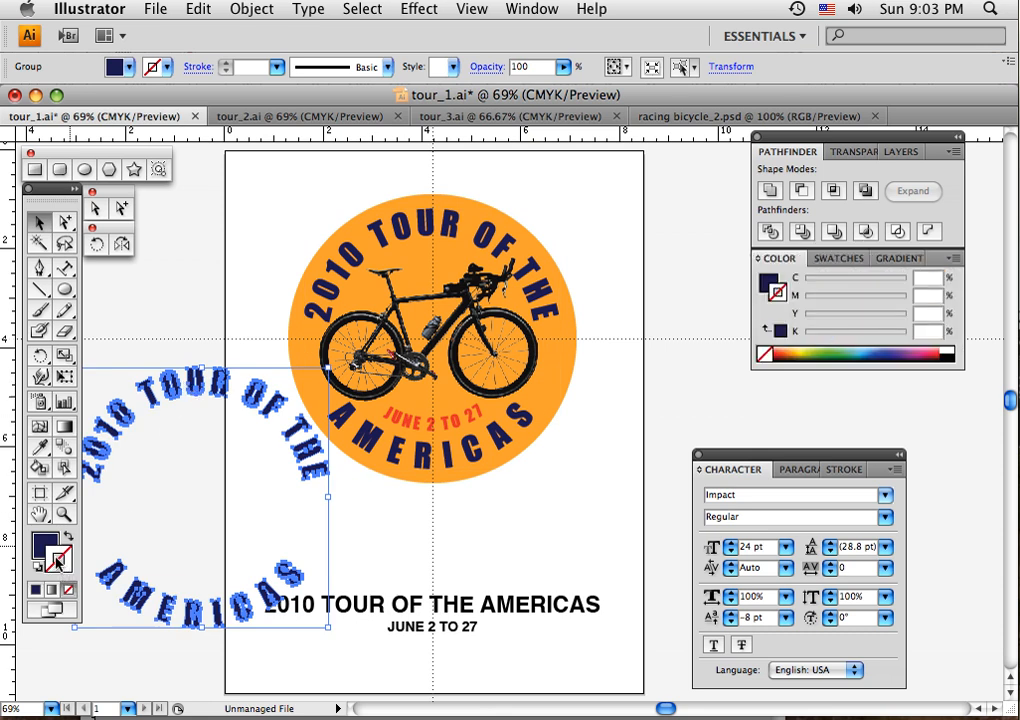
click(36, 591)
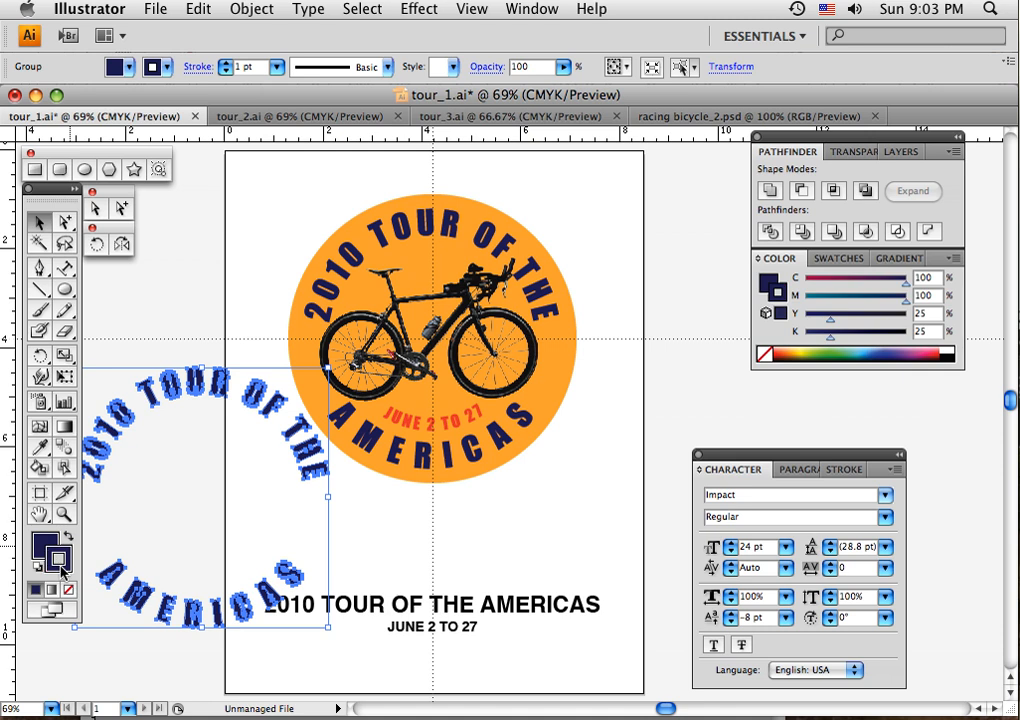
click(841, 470)
click(869, 493)
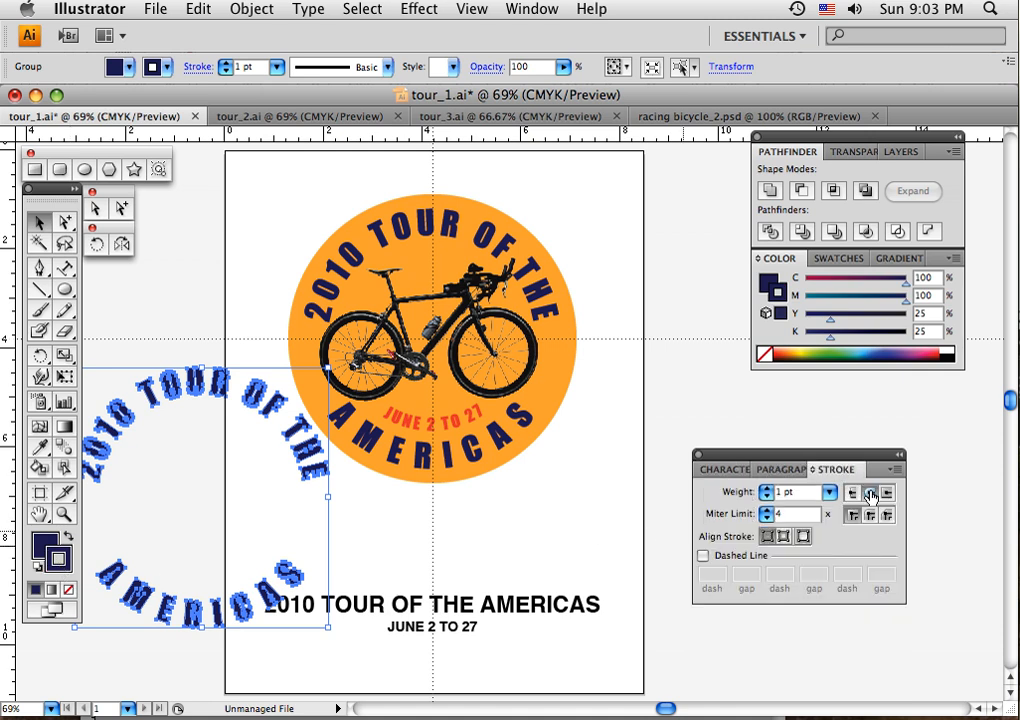
click(870, 515)
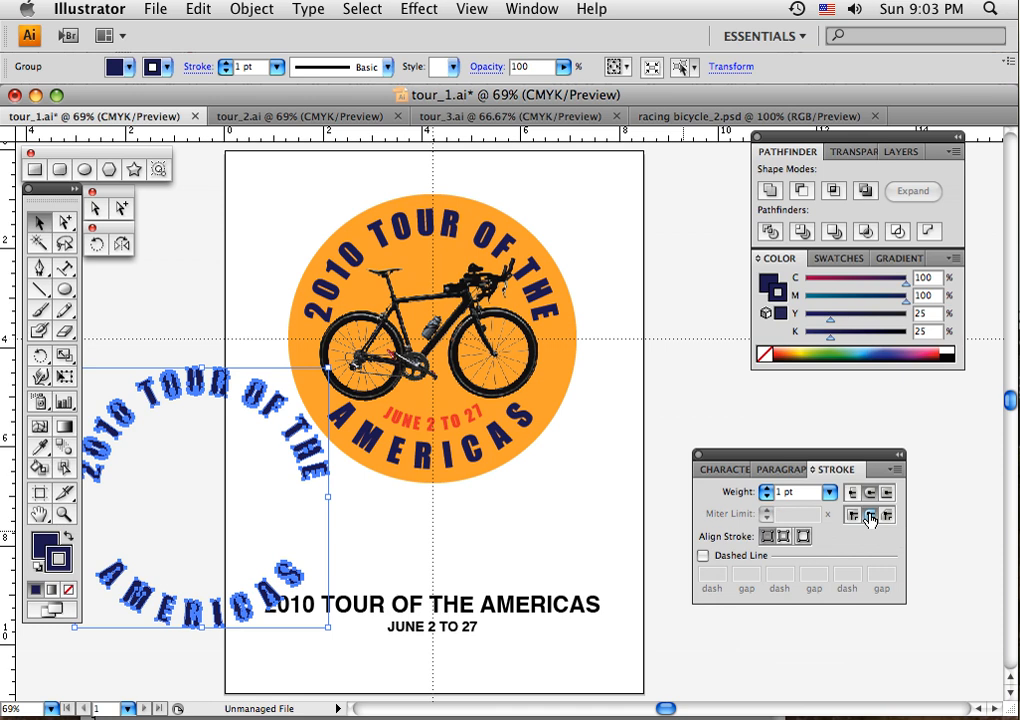
- Set the duplicated lettering's stroke weight to 10 pt
click(766, 489)
click(766, 489)
click(766, 489)
click(766, 489)
click(766, 489)
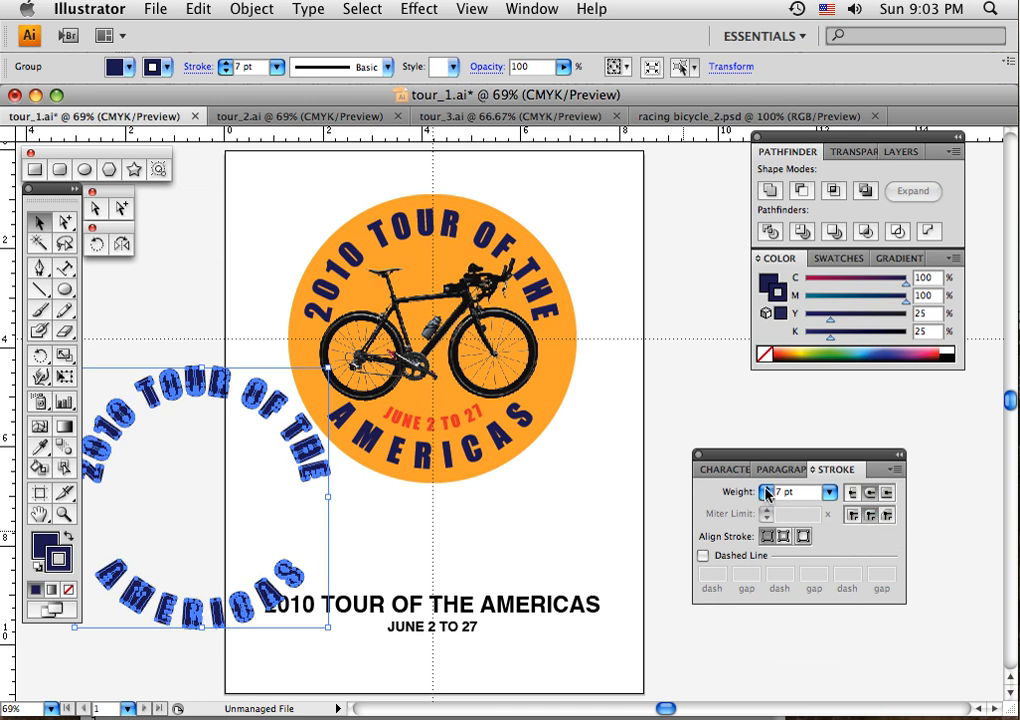
click(766, 489)
click(766, 489)
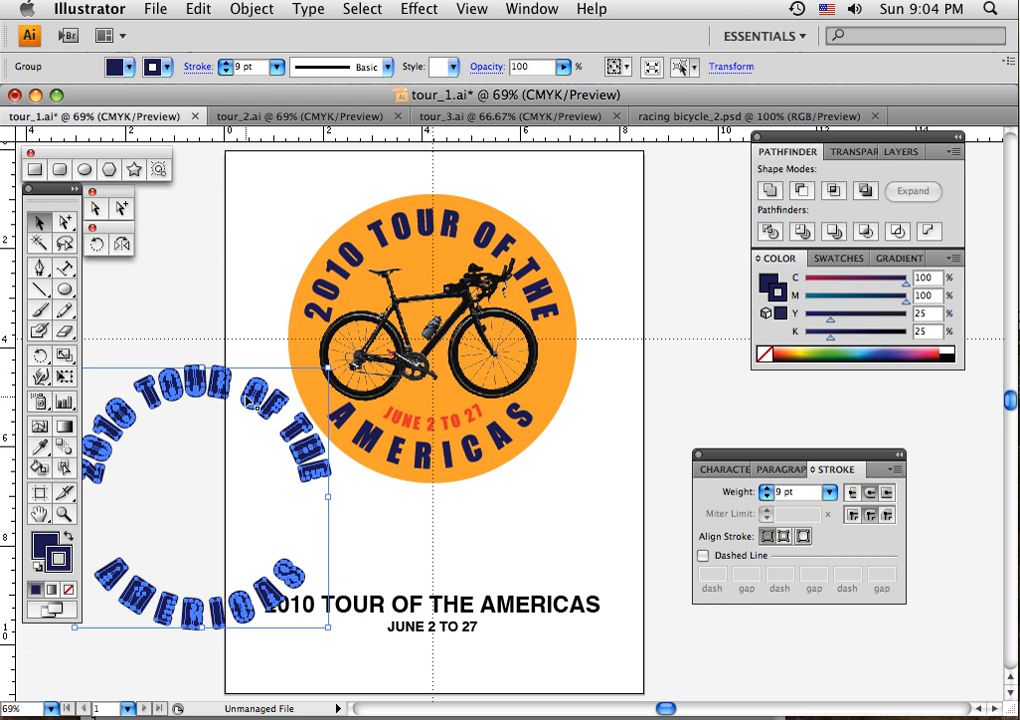
click(766, 489)
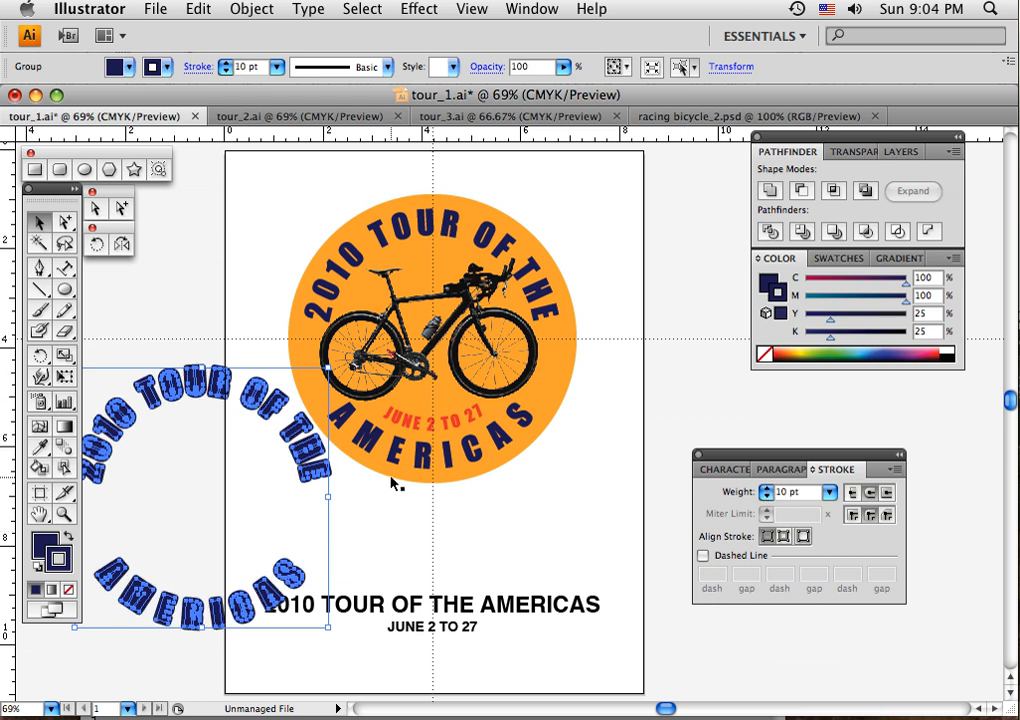
- Outline the stroke of the duplicated lettering and unite the resulting shapes with Pathfinder
click(250, 10)
mouse_move(278, 366)
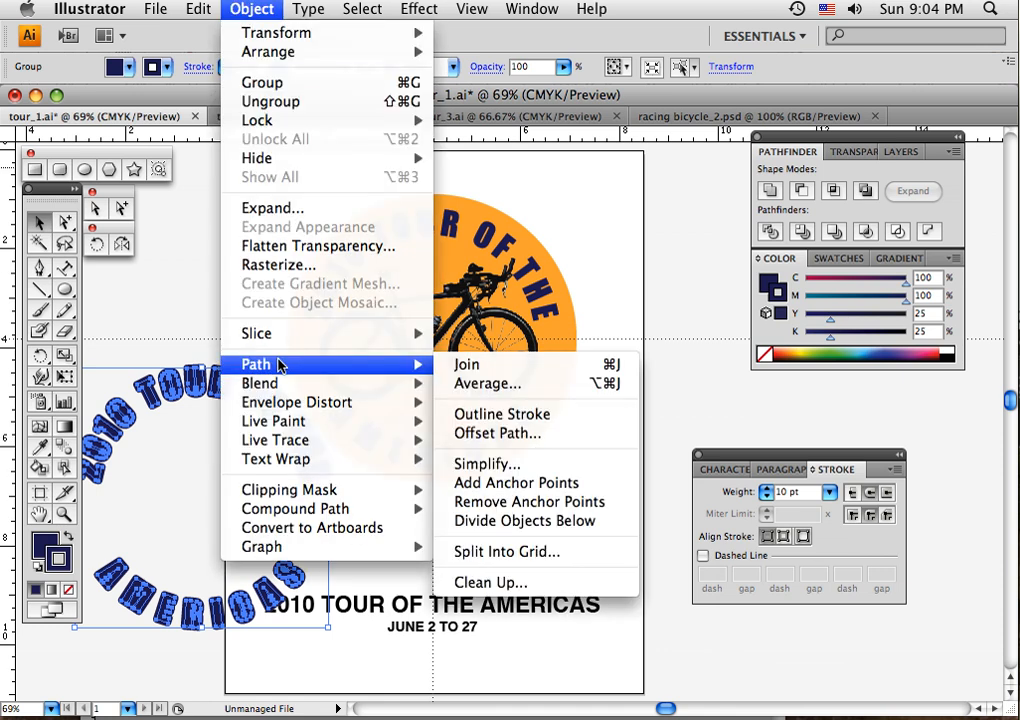
click(485, 412)
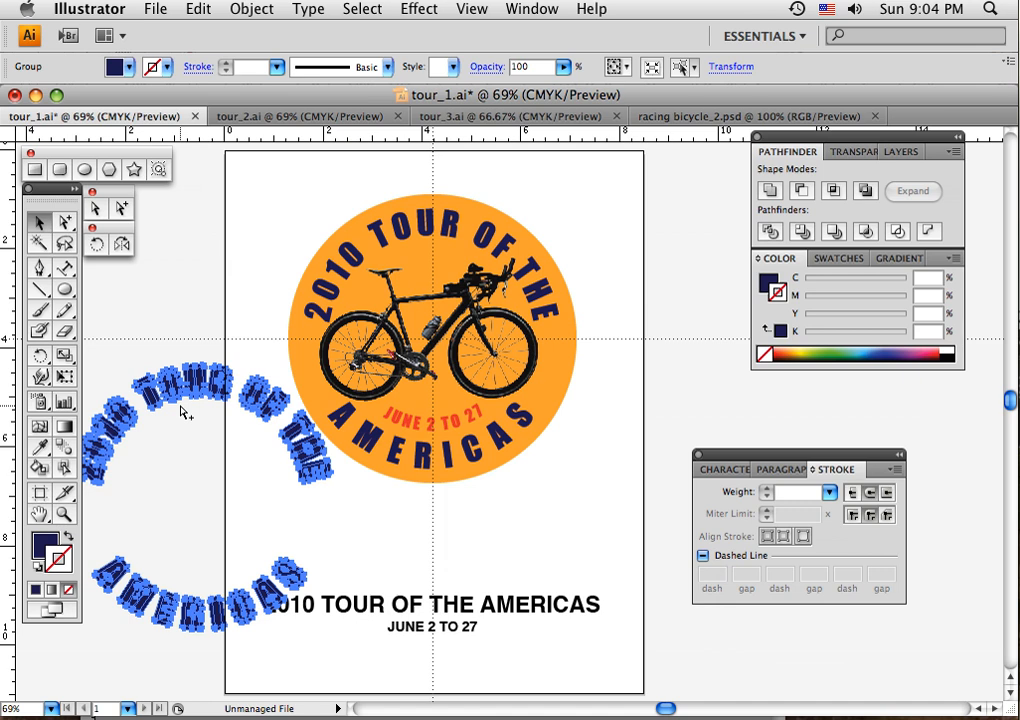
click(770, 191)
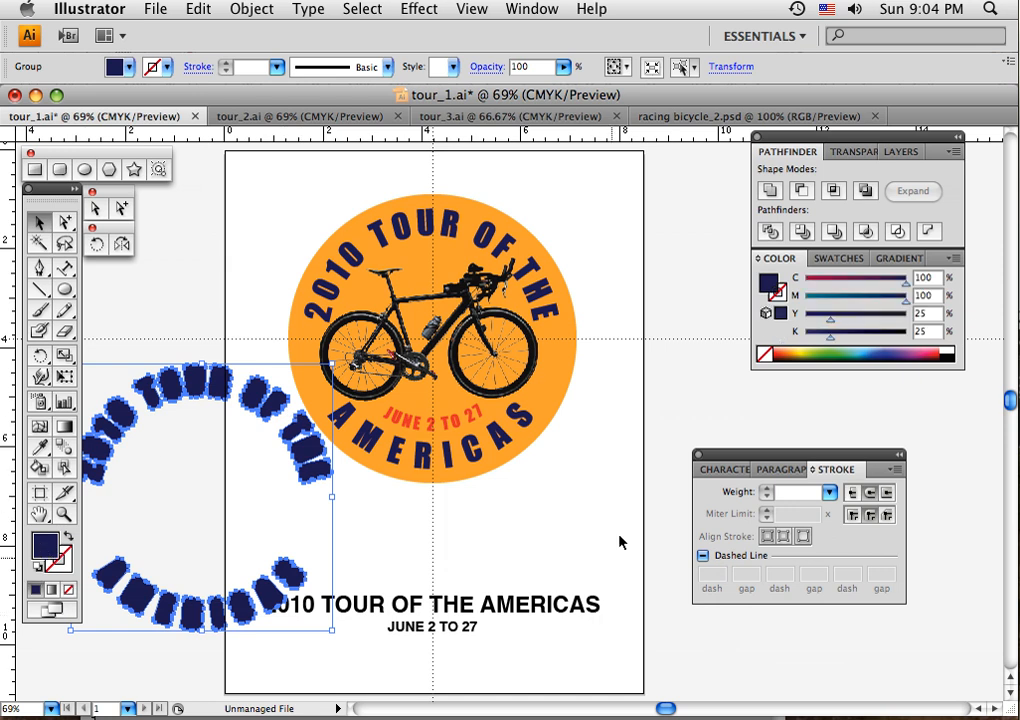
- Fill the united lettering shapes with 40% black and move them up and right to overlap the emblem's left side
click(946, 358)
drag(905, 343, 845, 339)
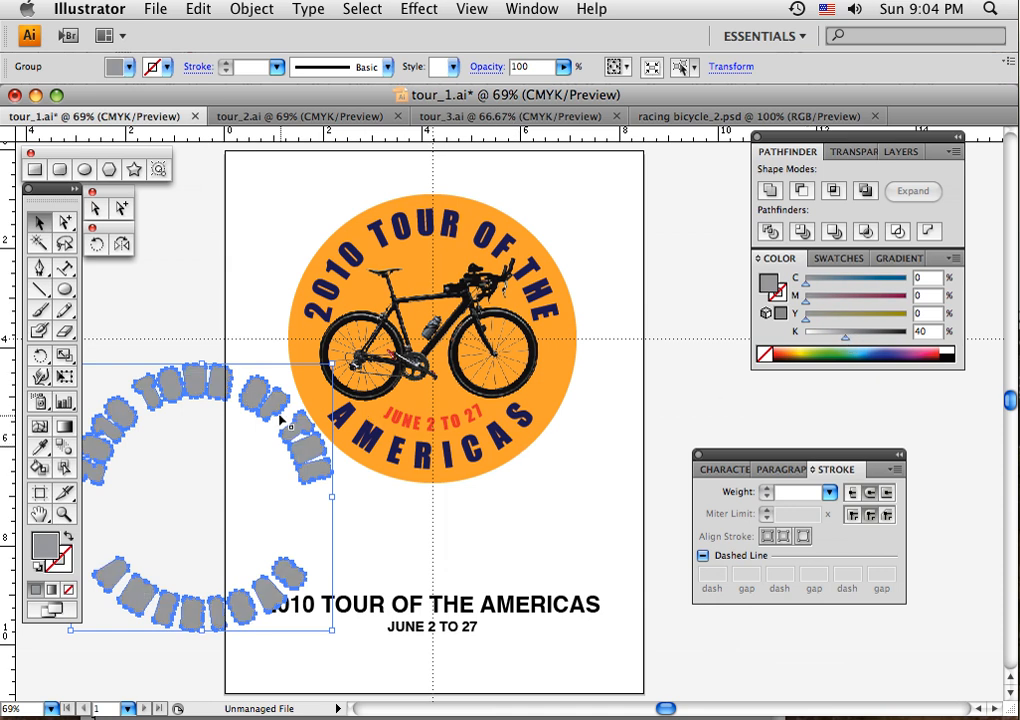
drag(226, 333, 313, 333)
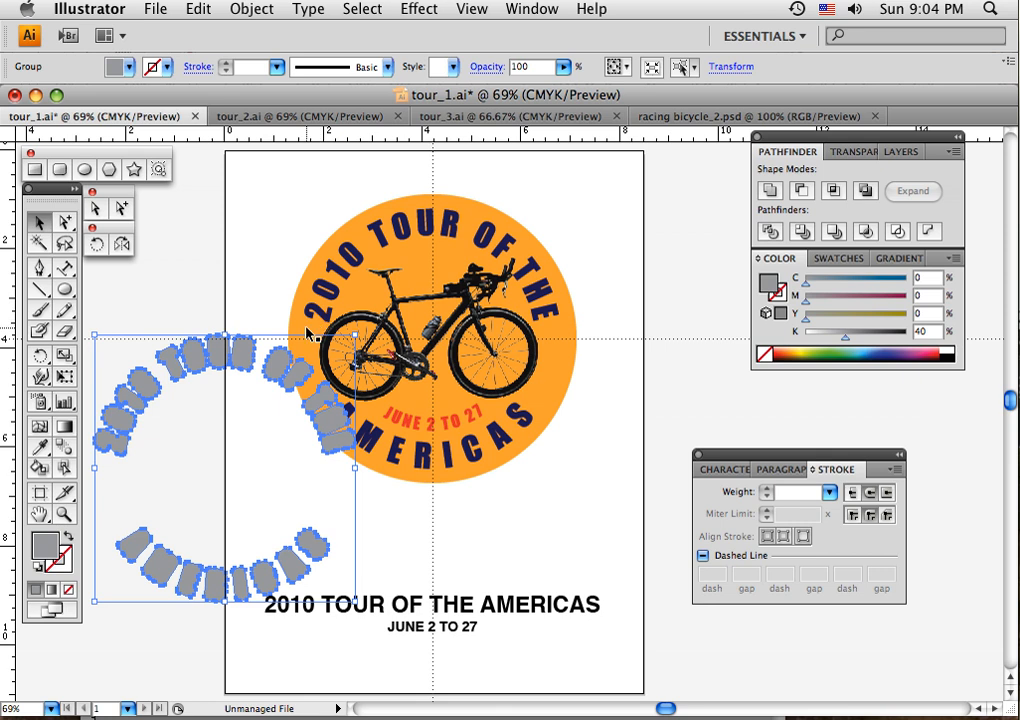
mouse_move(313, 333)
mouse_down()
mouse_move(286, 355)
mouse_move(316, 327)
mouse_up()
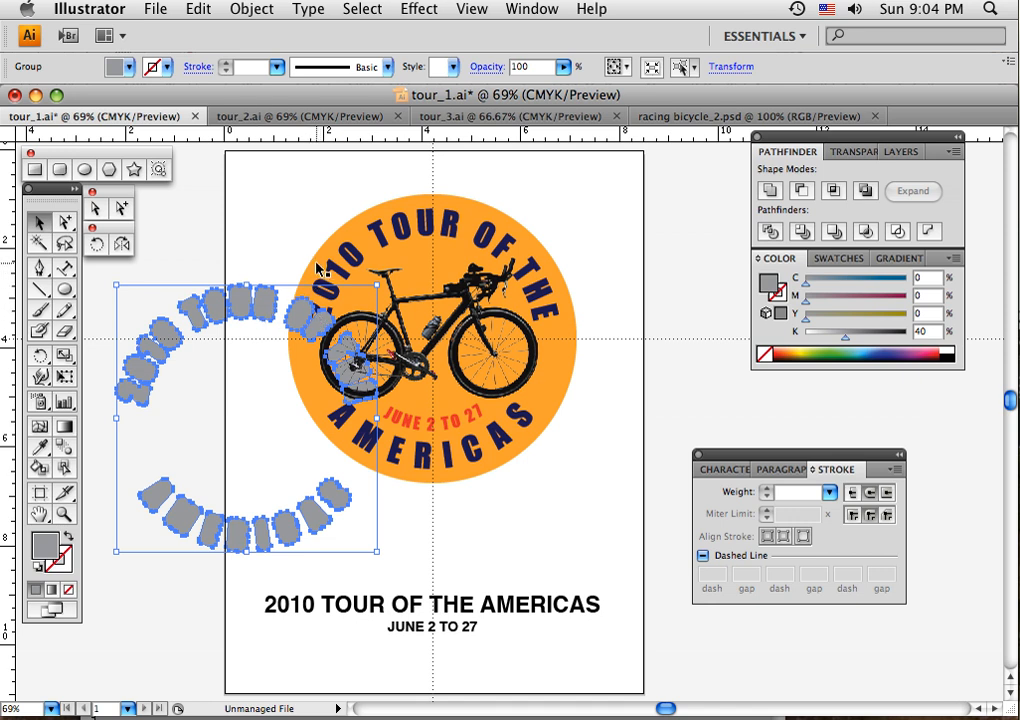
- Send the grey lettering shapes and the orange circle to the back, keeping the grey above the circle, and deselect
shift+click(311, 322)
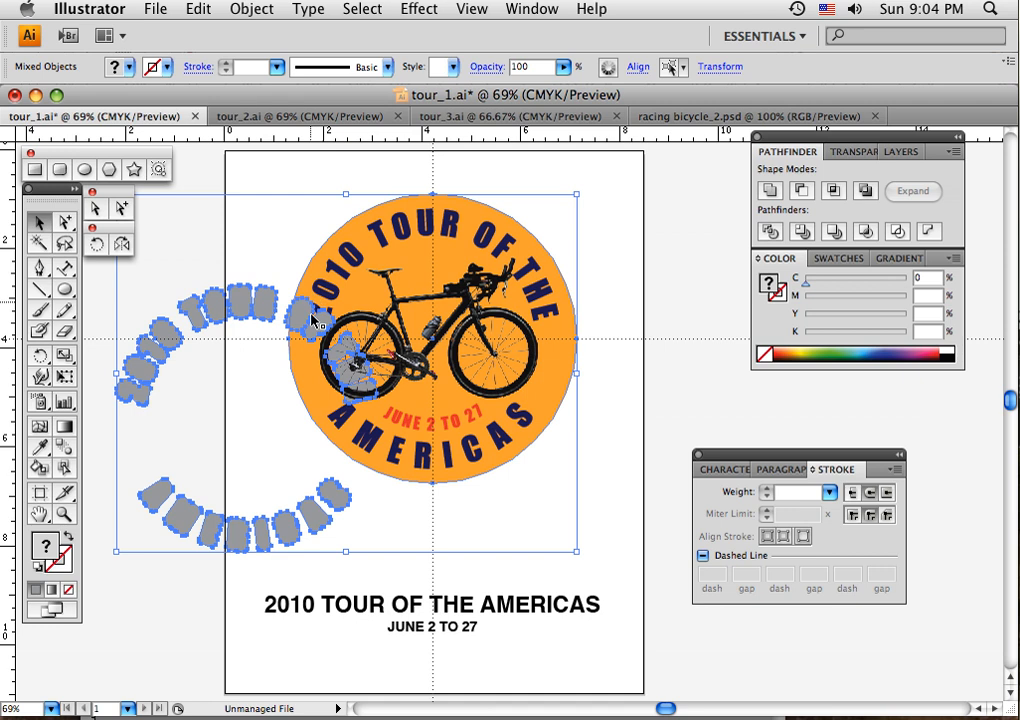
click(311, 324)
key(super+shift+[)
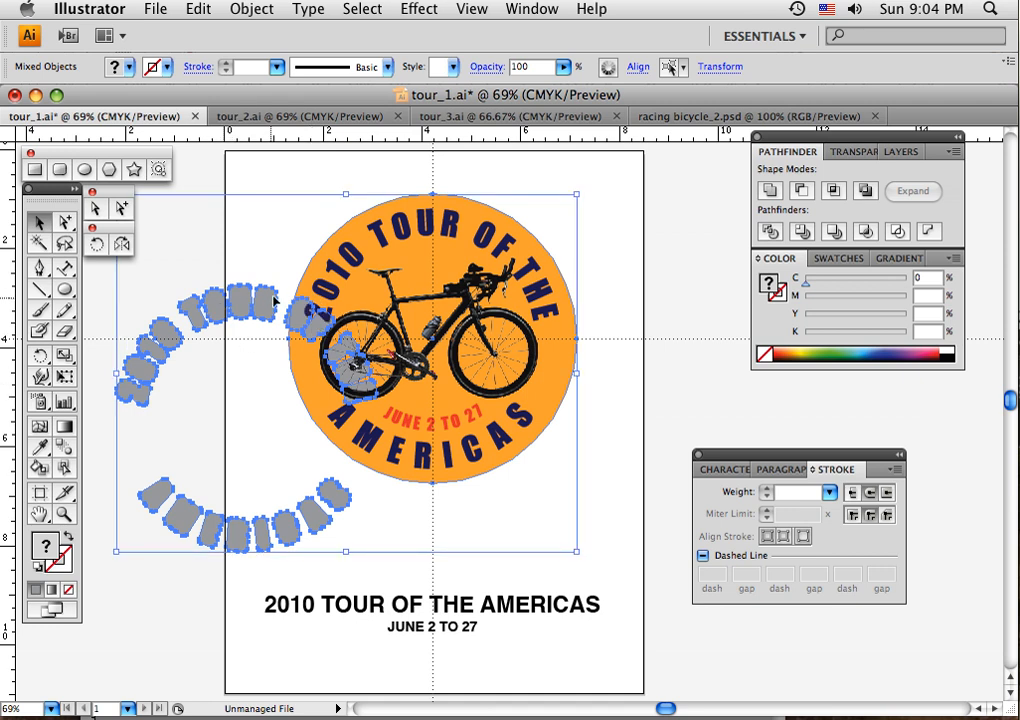
click(250, 369)
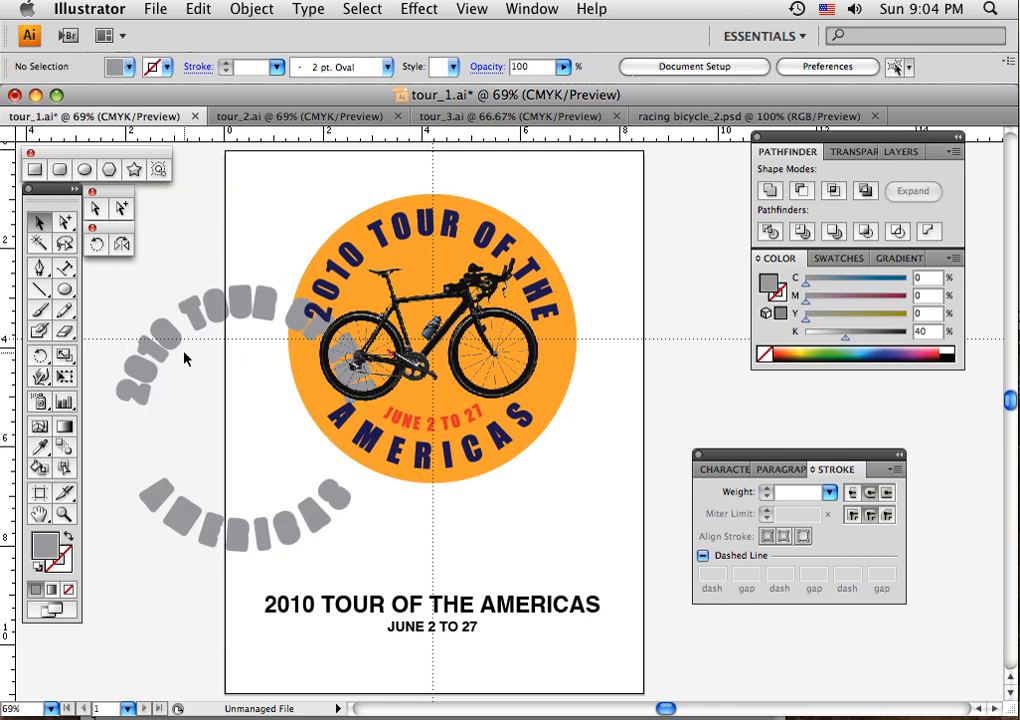
- Align the grey lettering shapes directly behind the navy lettering on the orange circle as an outline and deselect
drag(198, 319, 384, 241)
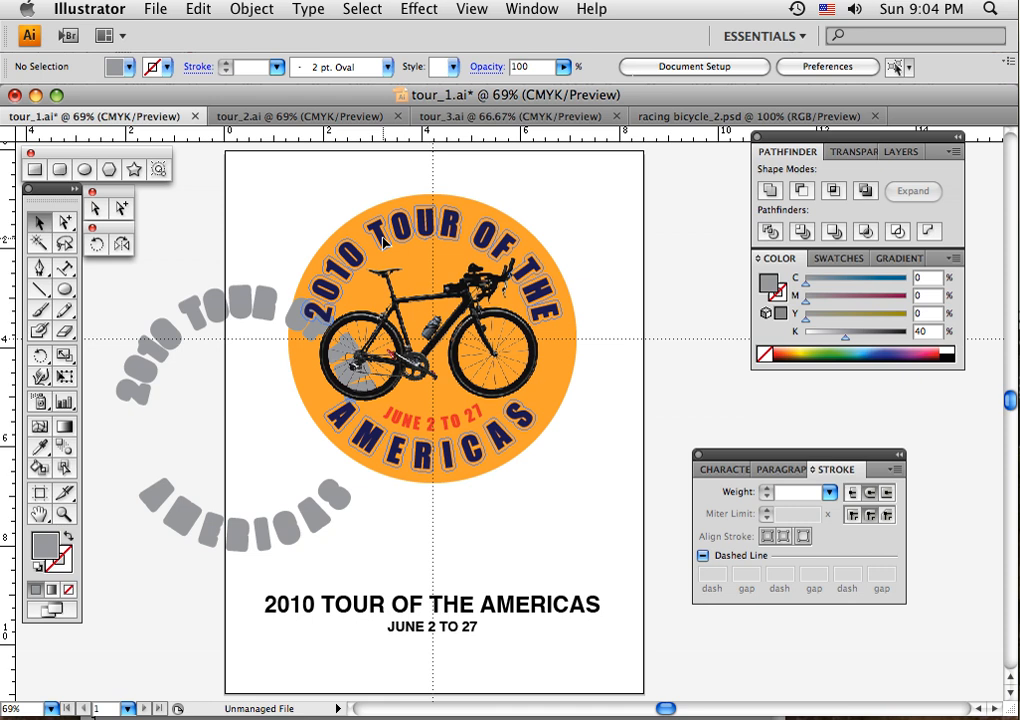
drag(384, 241, 385, 241)
click(611, 435)
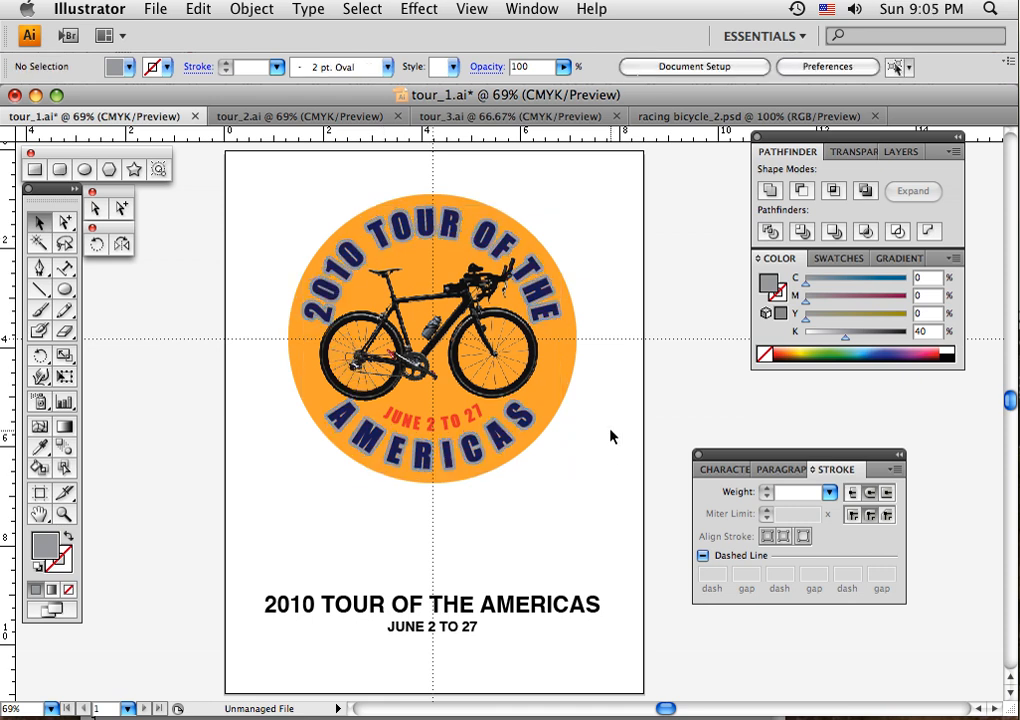